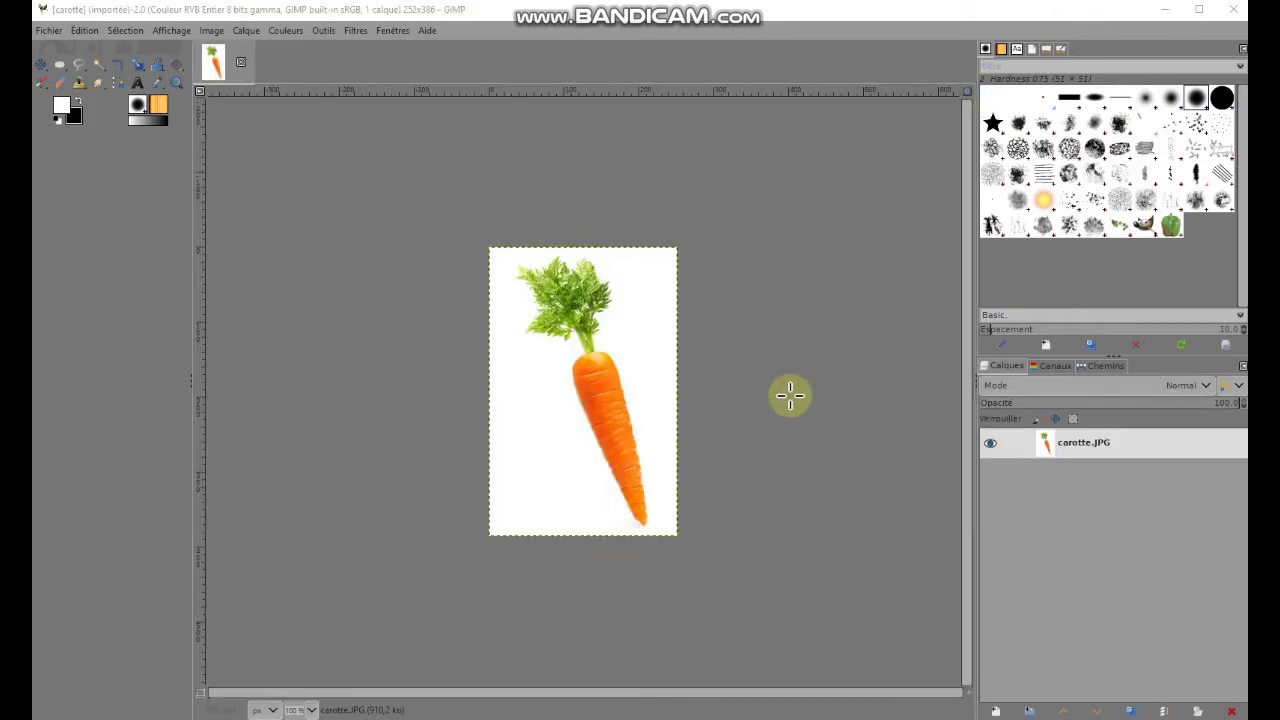
- Show the Filtres > Artistiques submenu for the carrot photo
left_click(357, 31)
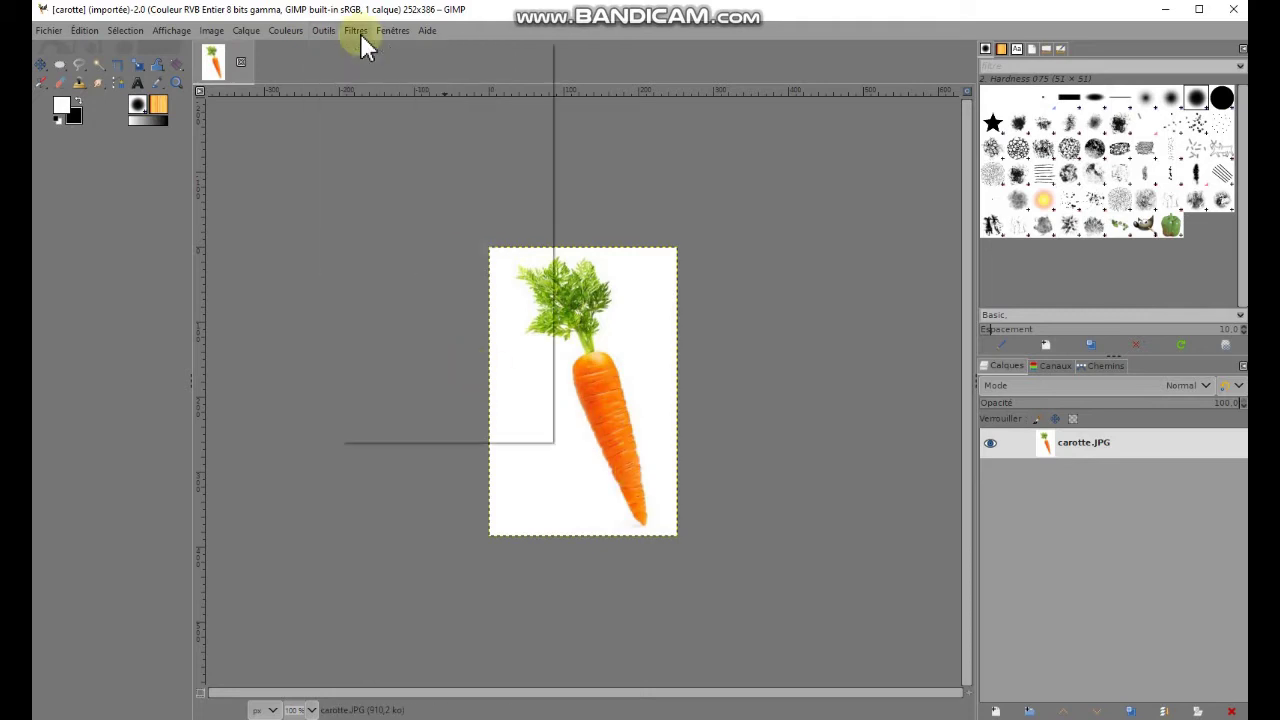
mouse_move(382, 270)
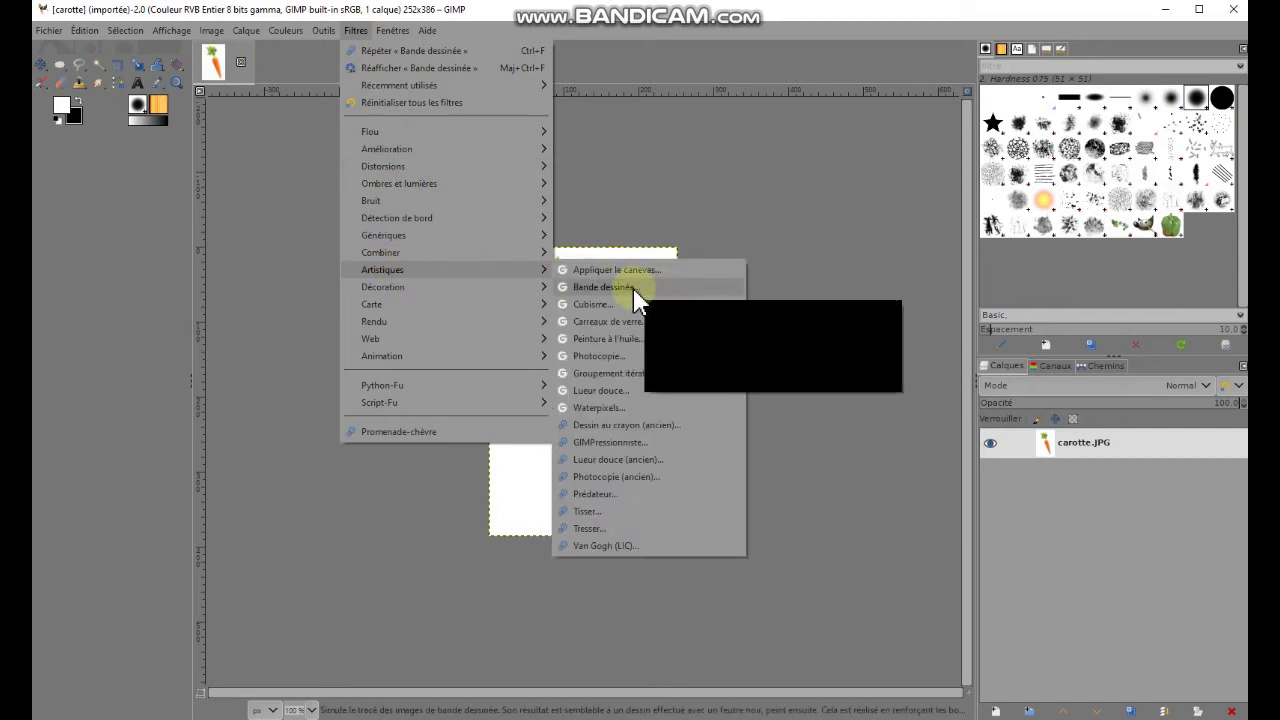
- Apply Bande dessinée to the carrot with mask radius 25.765 and black percentage 0.383
left_click(633, 287)
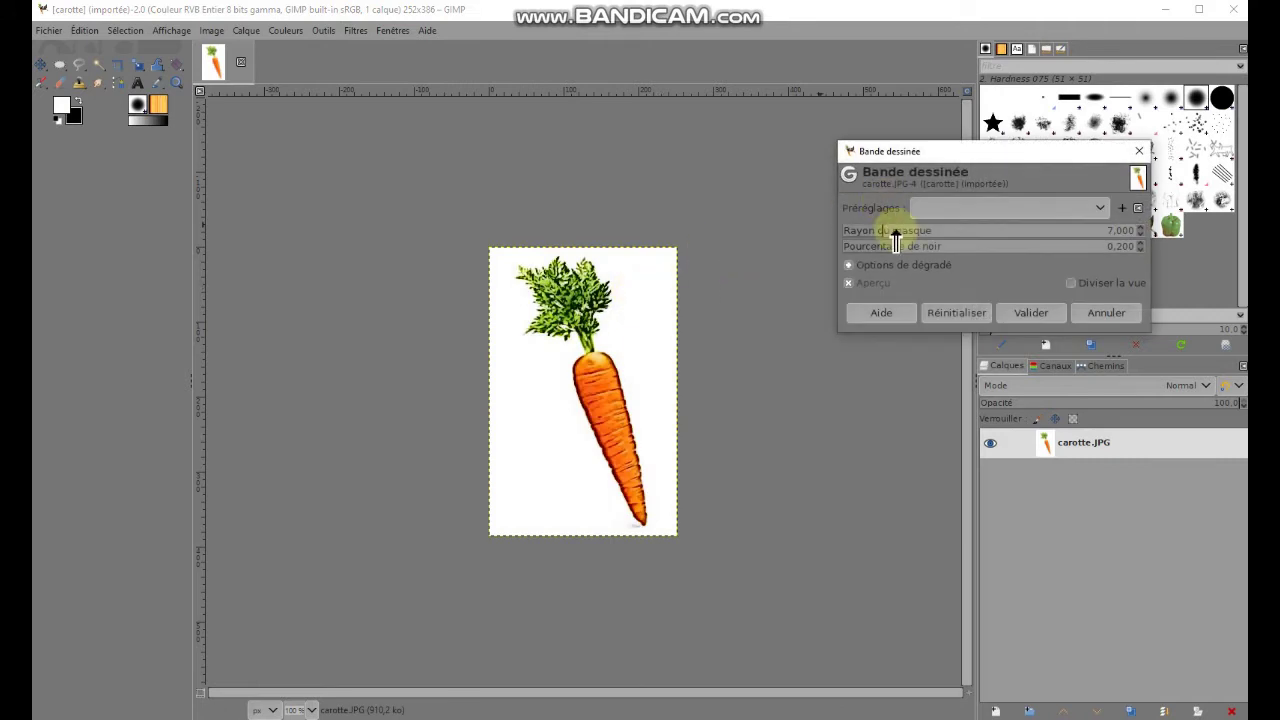
left_click_drag(886, 229, 993, 230)
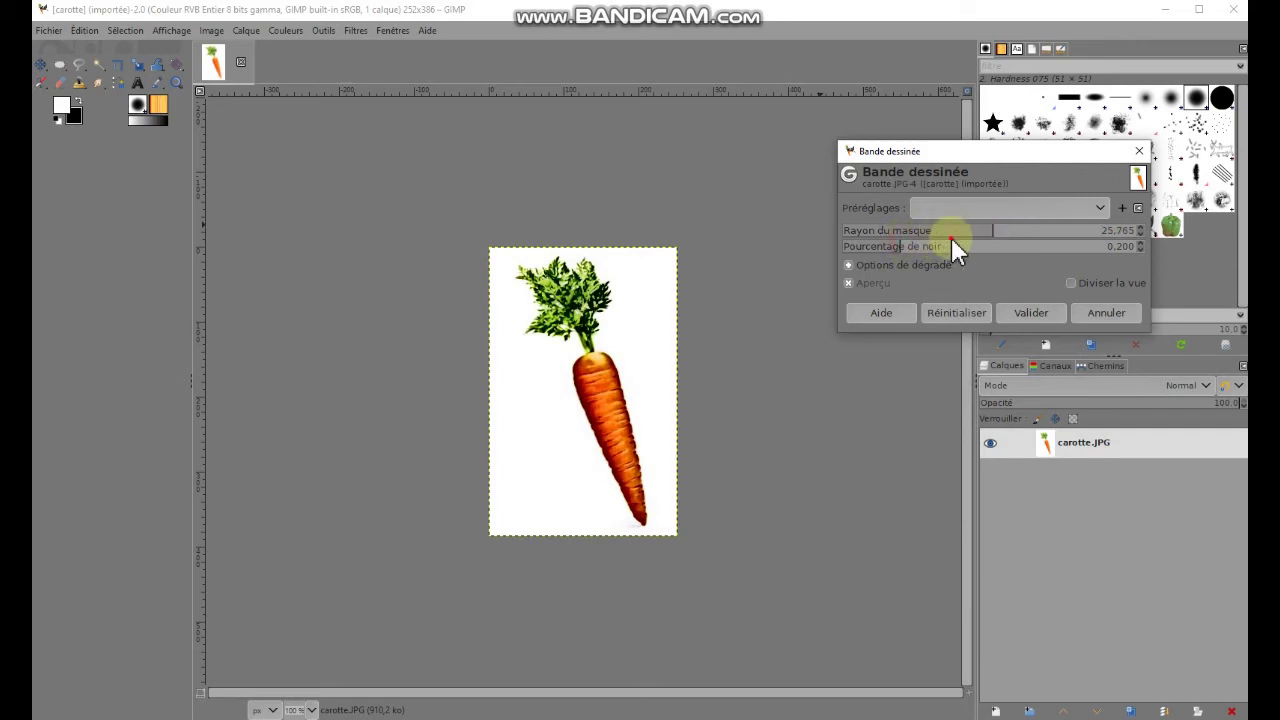
mouse_move(900, 248)
left_mouse_down()
mouse_move(1006, 249)
mouse_move(955, 252)
left_mouse_up()
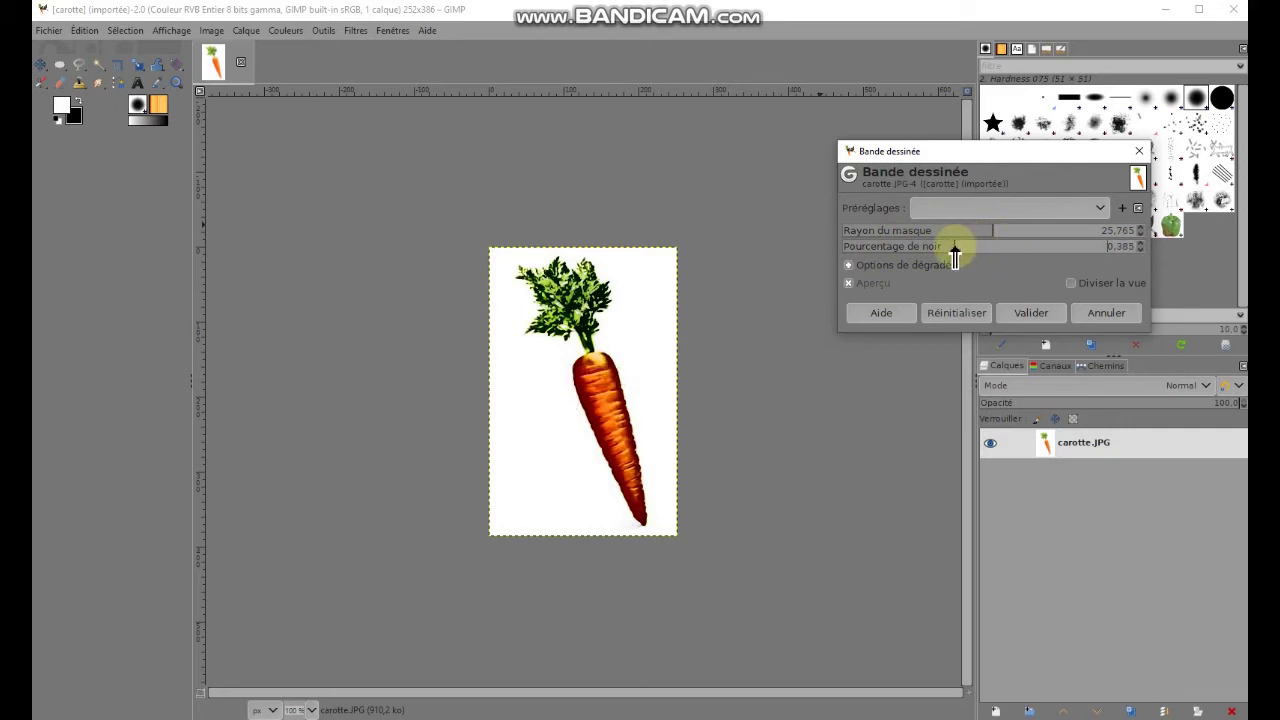
left_click(1049, 312)
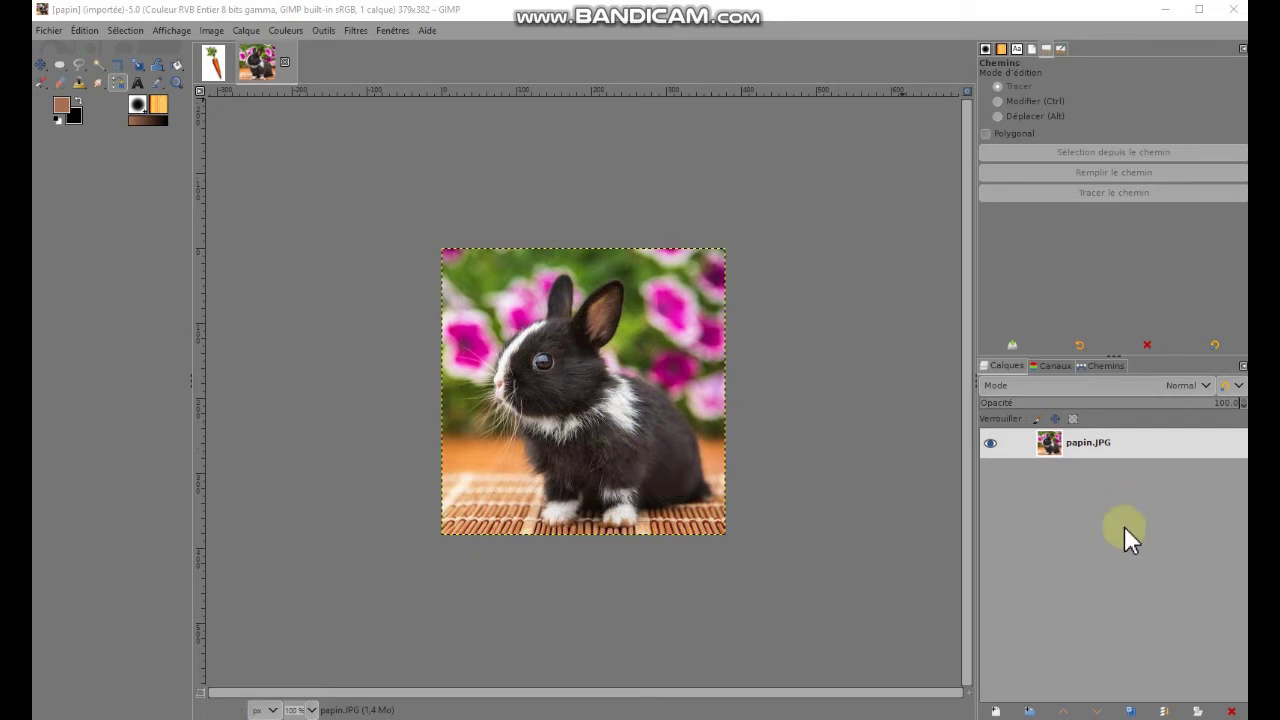
- Duplicate the papin.JPG layer as Copie de papin.JPG and begin a new layer named oreille
left_click(1088, 447)
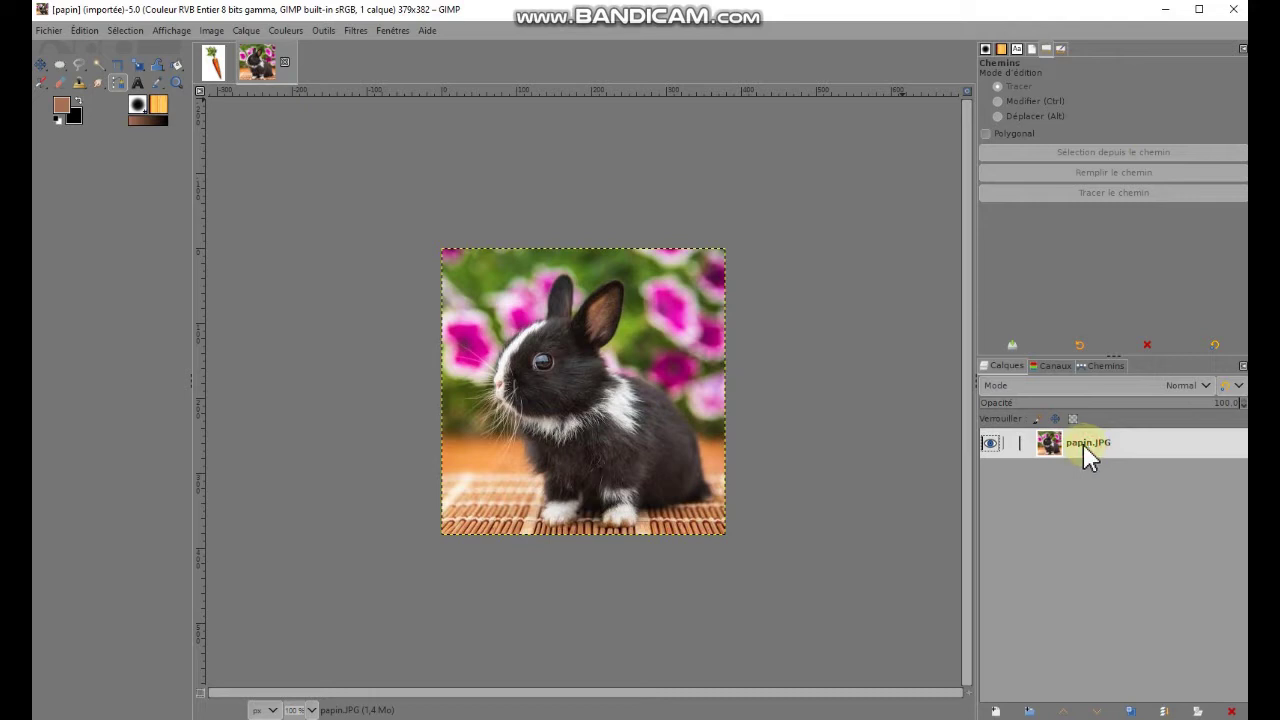
right_click(1098, 443)
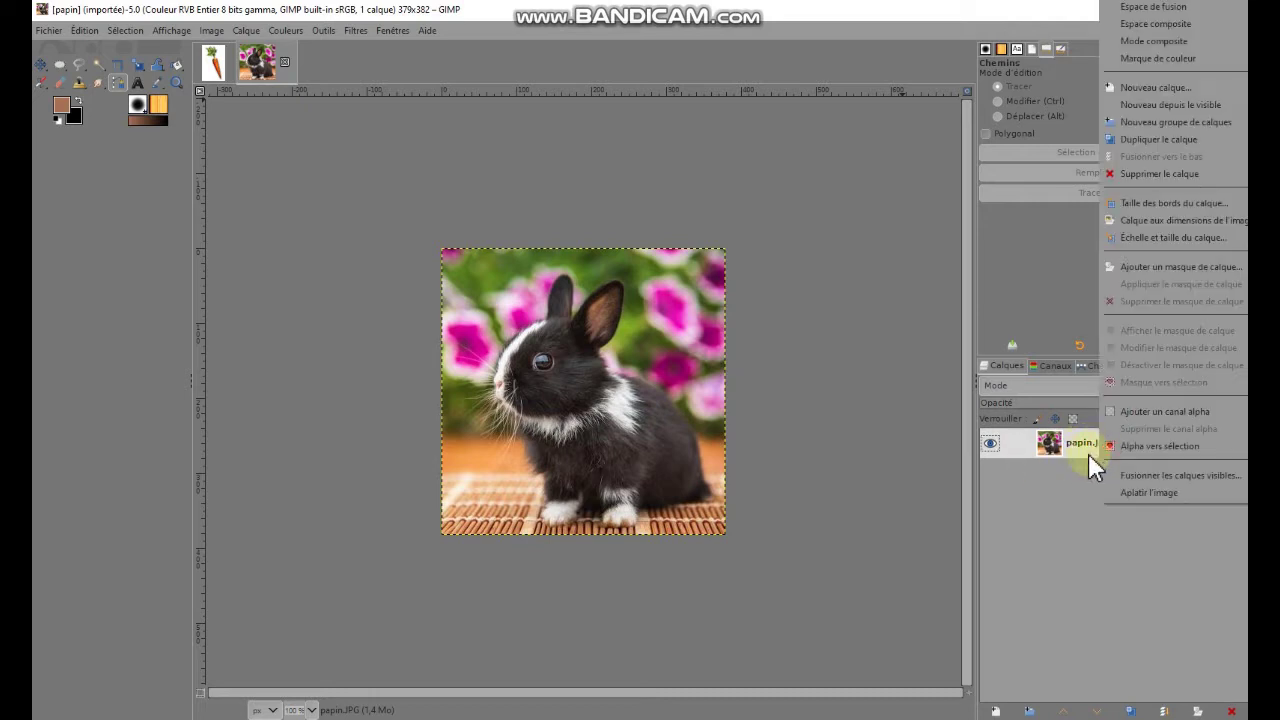
left_click(1141, 139)
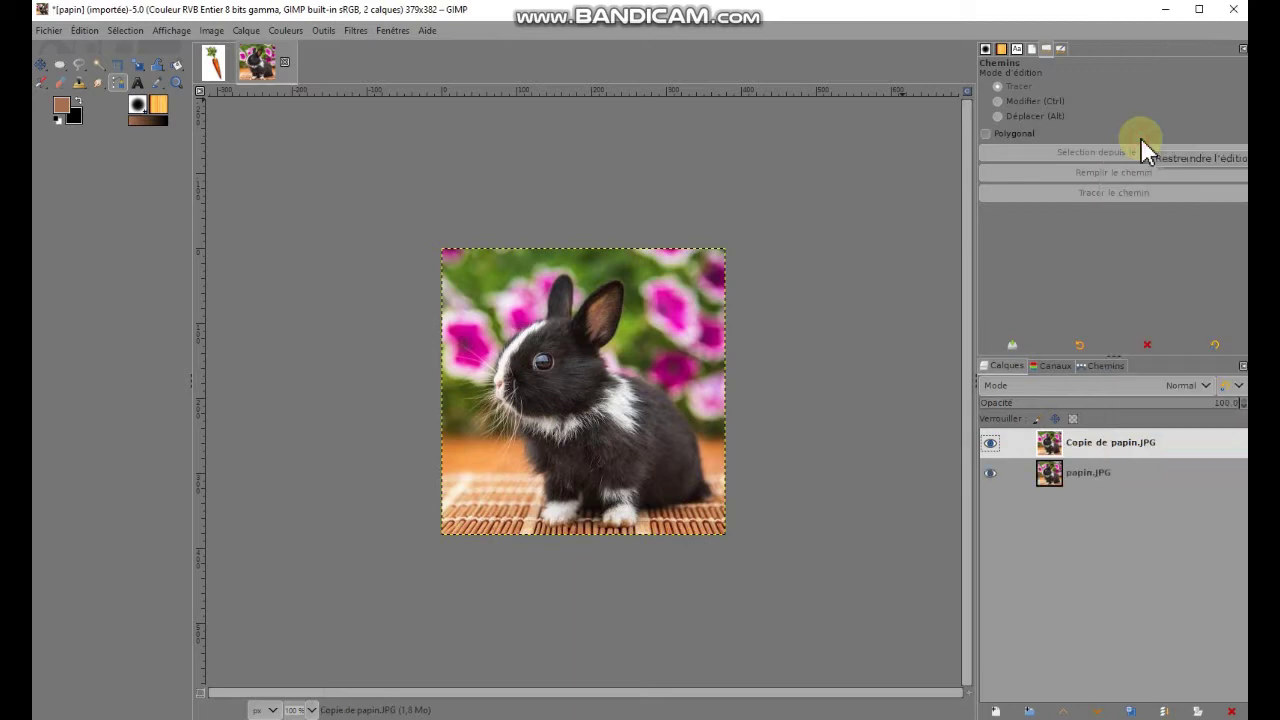
left_click(1101, 449)
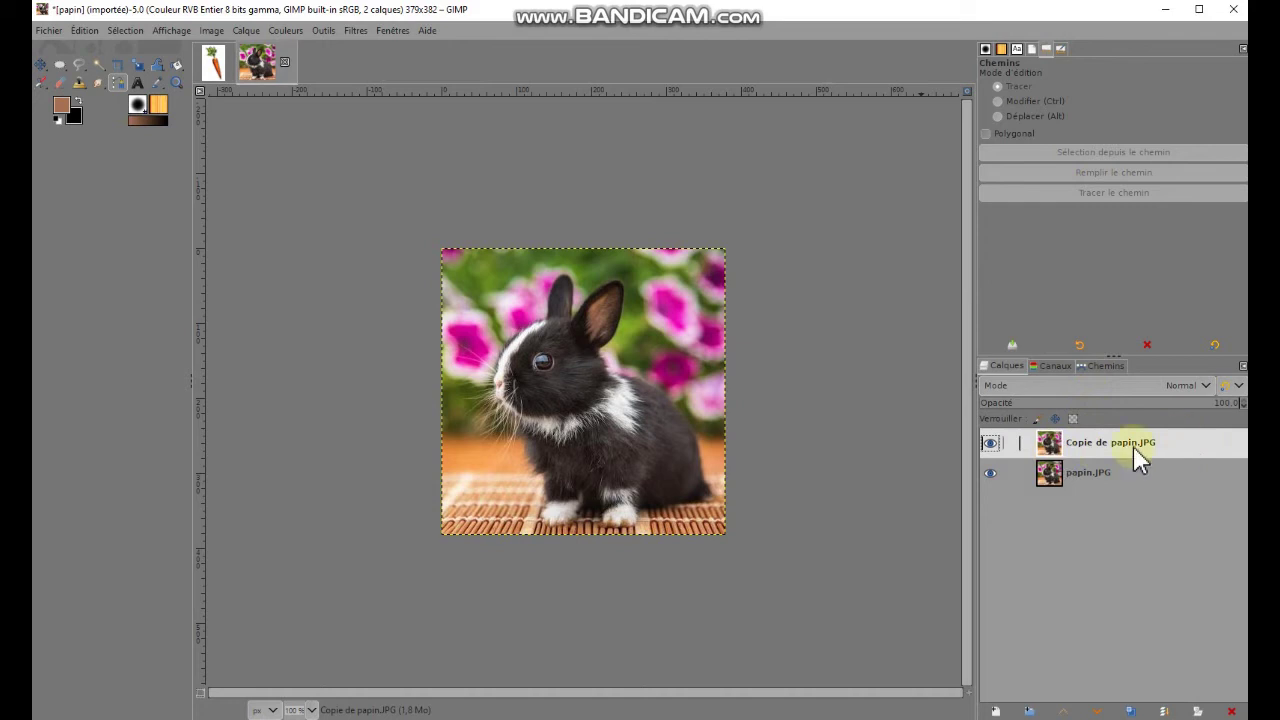
left_click(1120, 473)
left_click(995, 711)
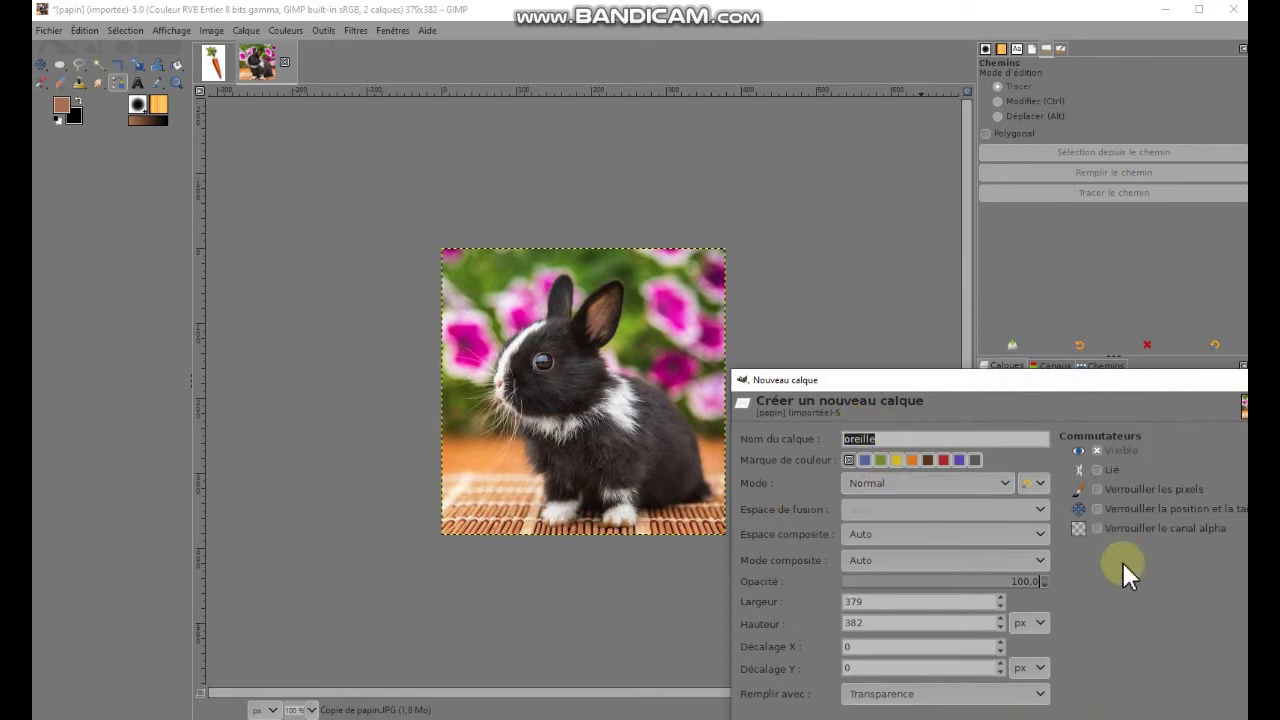
- Confirm the Nouveau calque dialog, adding the transparent oreille layer as the third layer
mouse_move(1057, 380)
left_mouse_down()
mouse_move(837, 180)
mouse_move(985, 240)
left_mouse_up()
left_click(1085, 590)
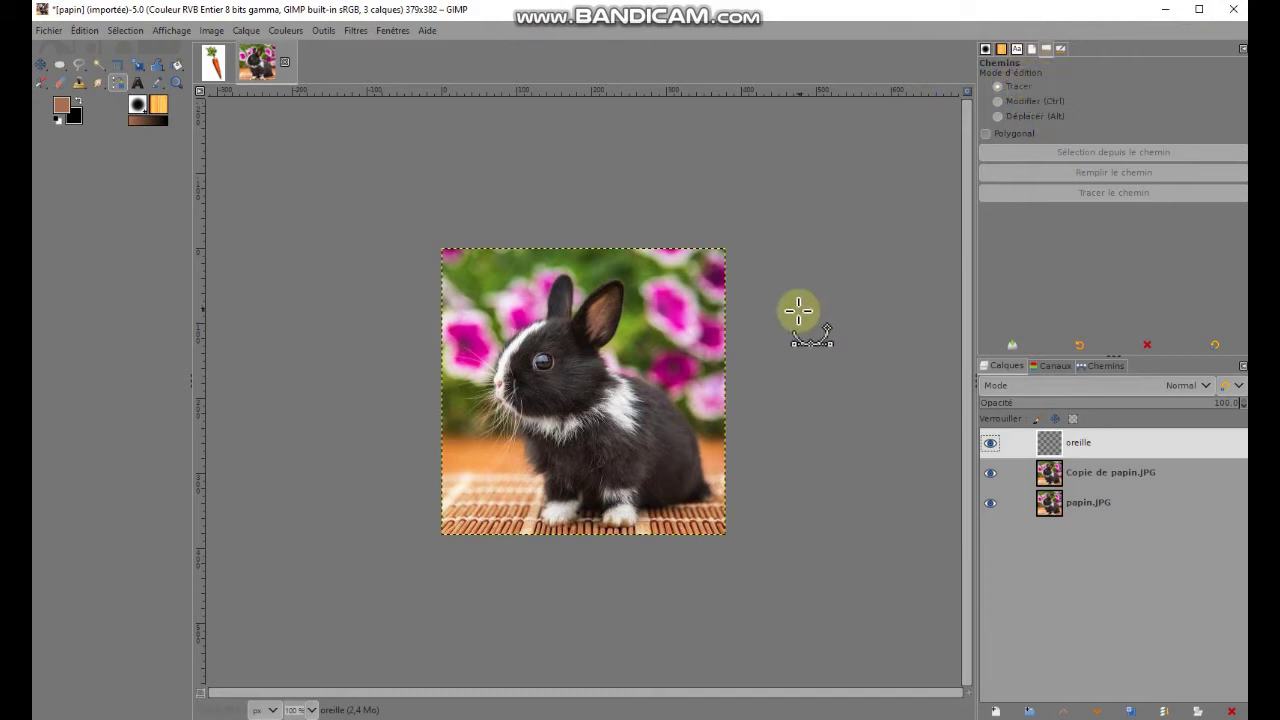
- Zoom onto the right ear and trace a path from its base over the top to the tip
left_click(176, 83)
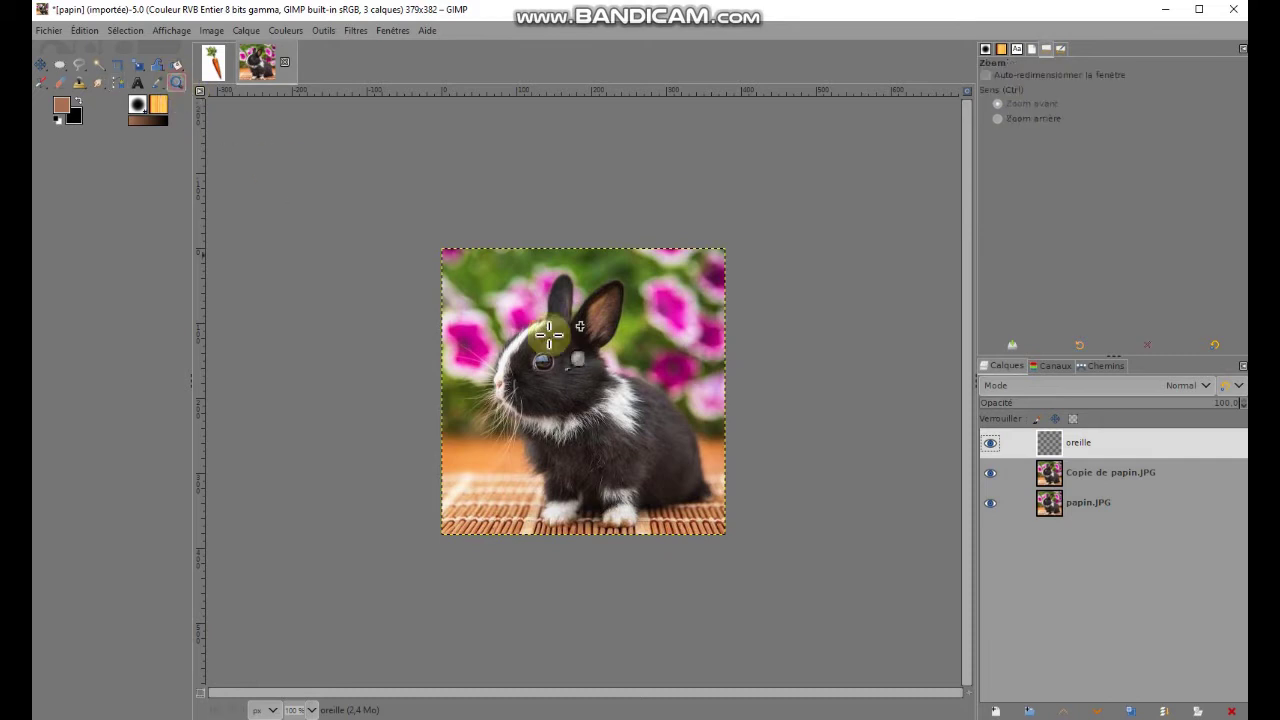
left_click_drag(545, 265, 662, 360)
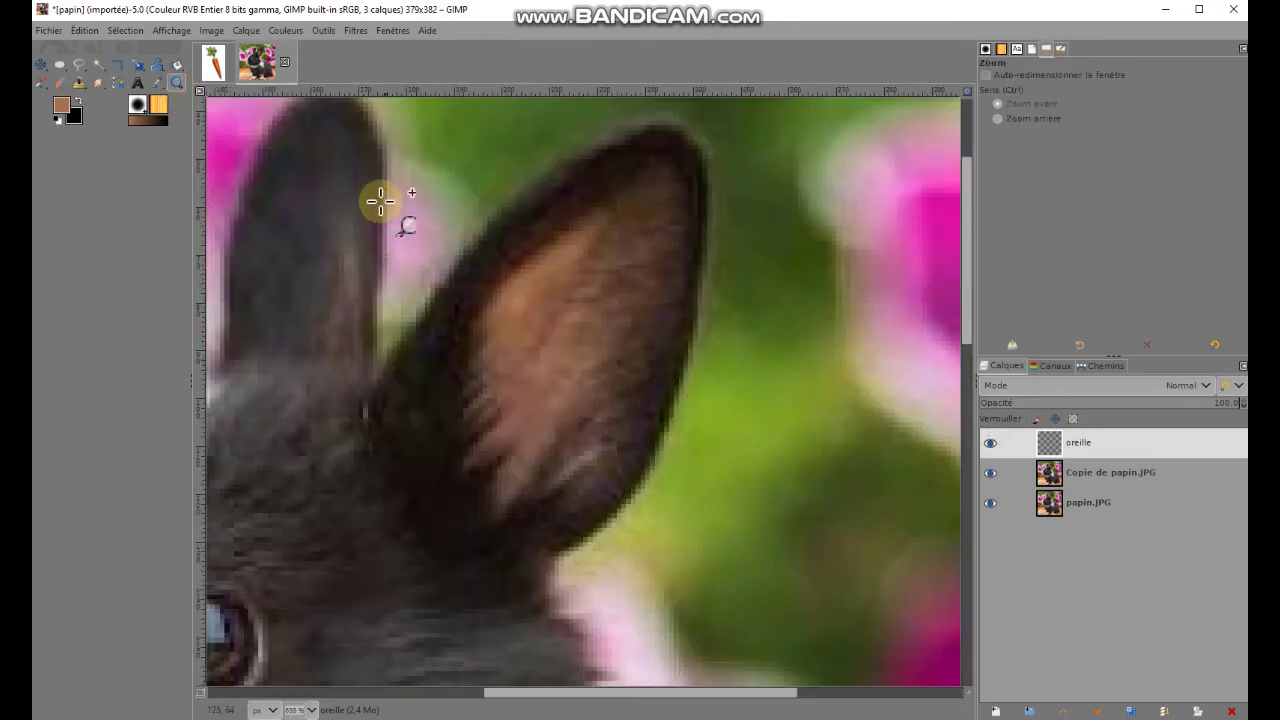
key("b")
left_click(381, 374)
left_click(490, 226)
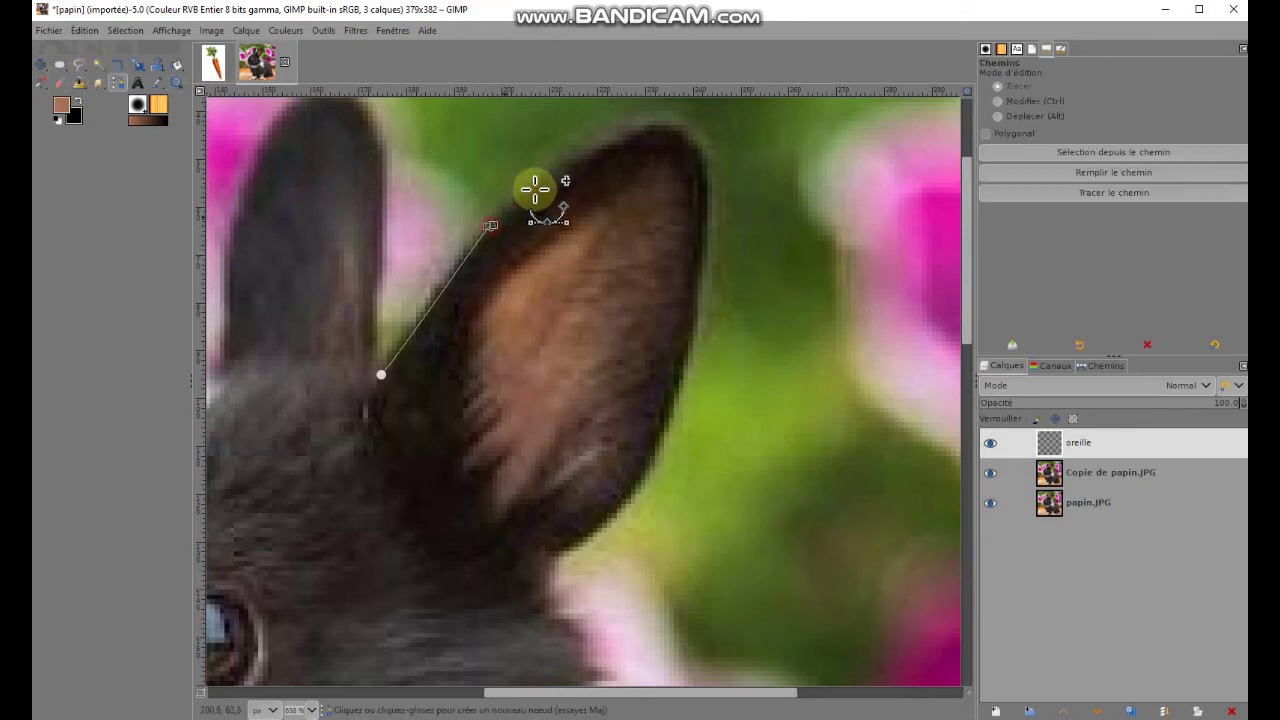
left_click_drag(596, 154, 626, 138)
left_click(653, 129)
left_click(696, 146)
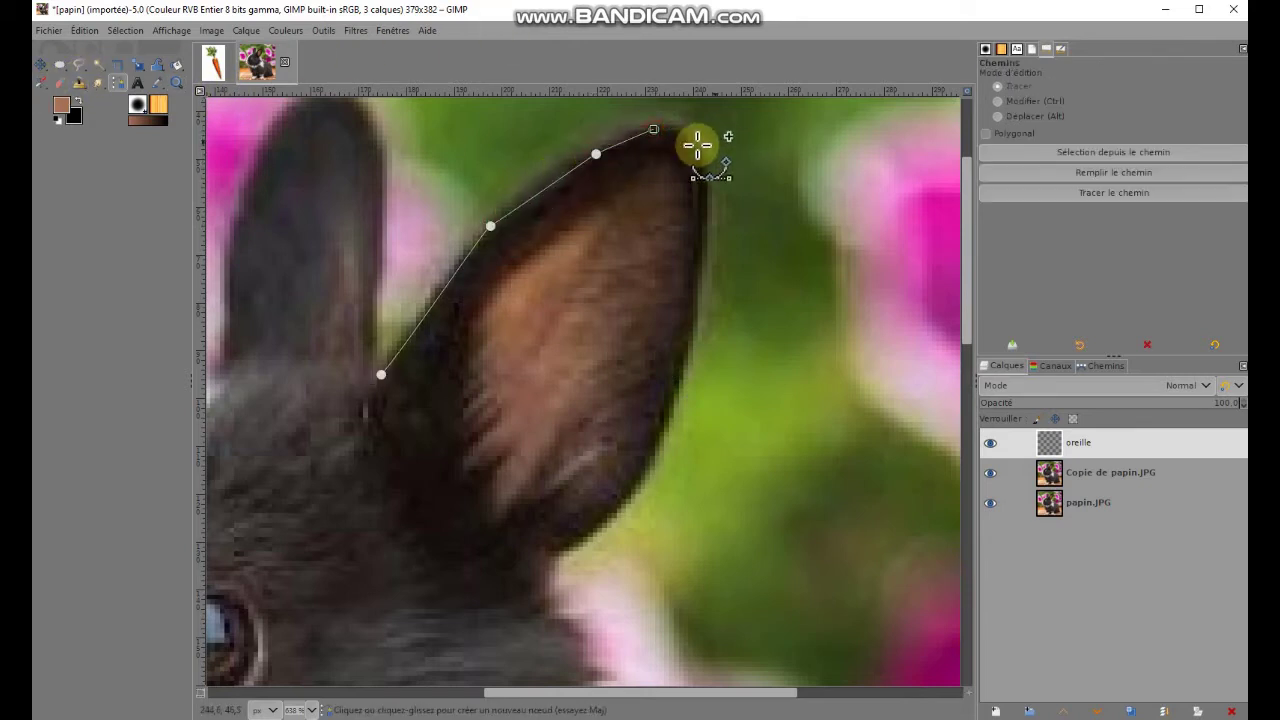
left_click_drag(702, 188, 704, 212)
- Trace down the right edge and up the inner edge, close the path, and make it a selection
mouse_move(692, 338)
left_mouse_down()
mouse_move(724, 349)
mouse_move(678, 411)
left_mouse_up()
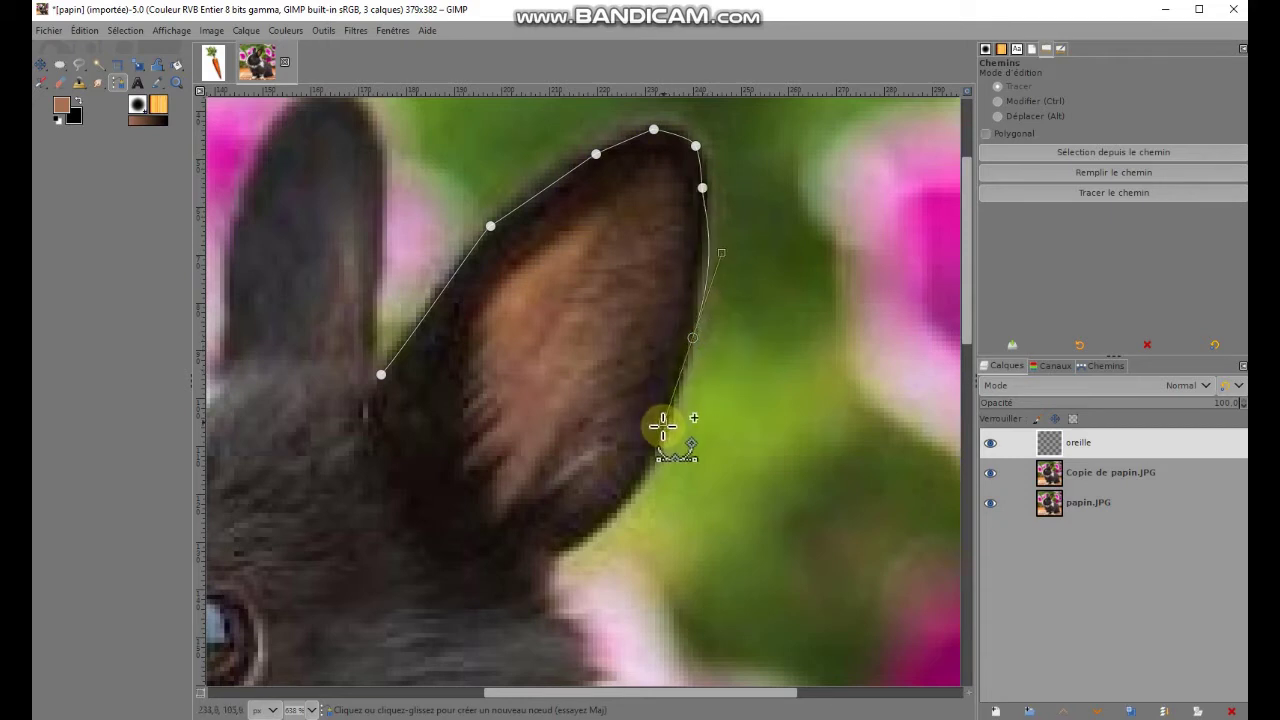
left_click_drag(643, 479, 627, 499)
left_click(584, 539)
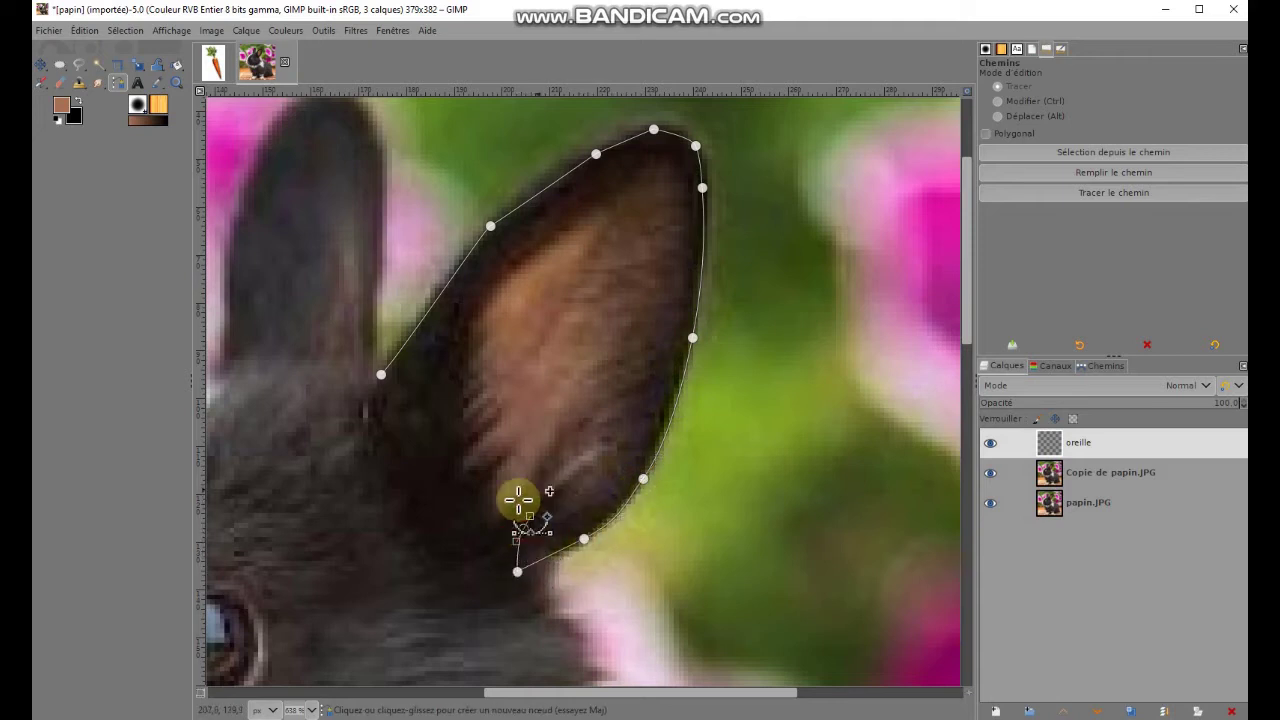
left_click(523, 528)
left_click(474, 487)
left_click(458, 455)
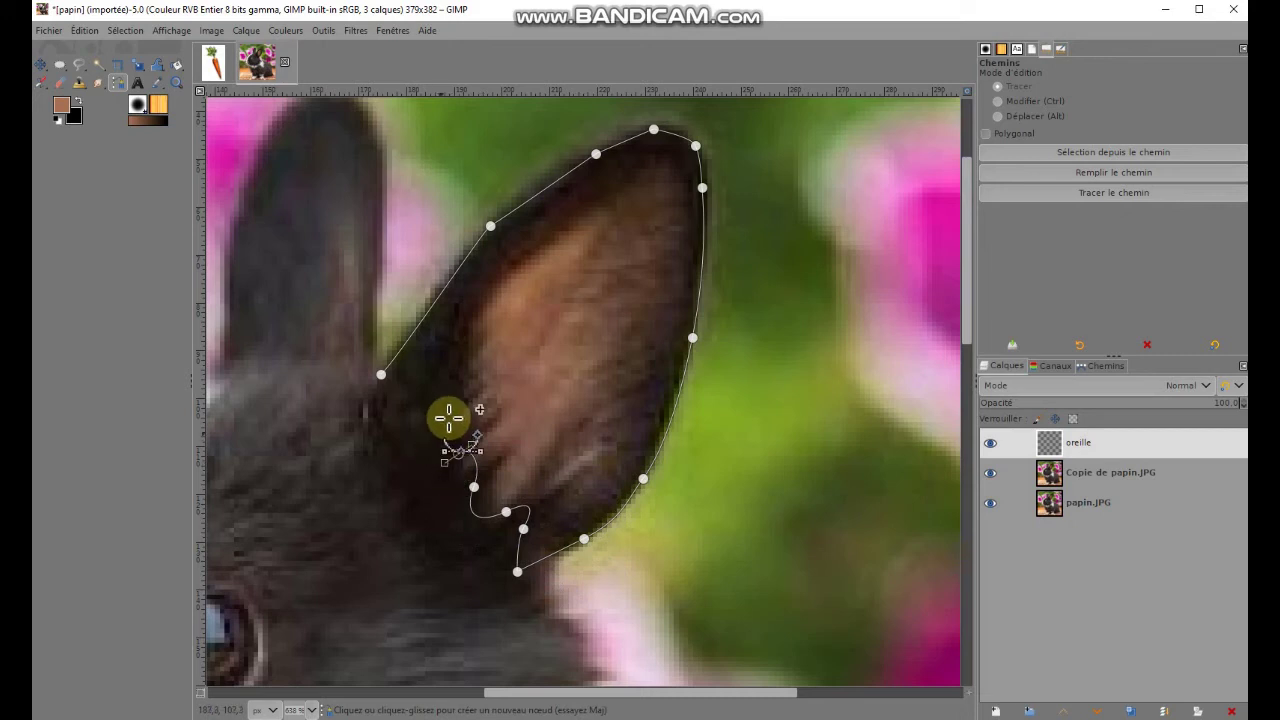
left_click(441, 405)
left_click(429, 372)
left_click(381, 374)
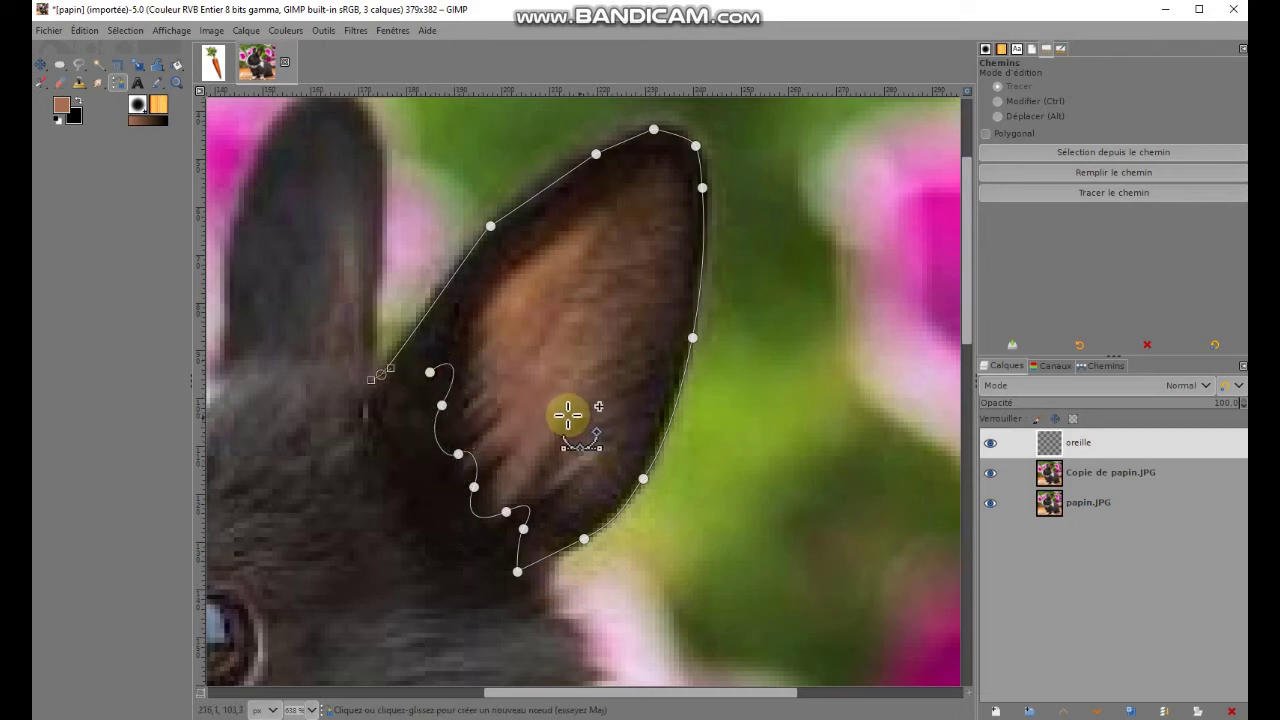
left_click(429, 372, "ctrl")
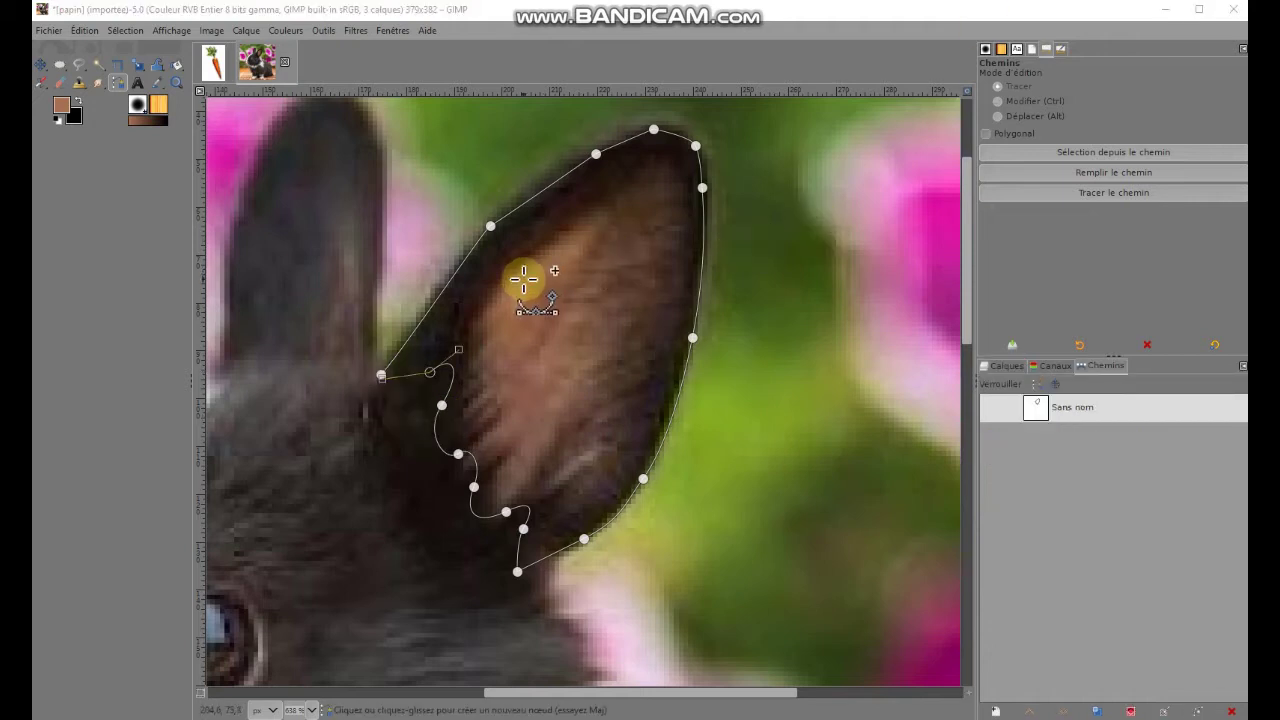
key("Return")
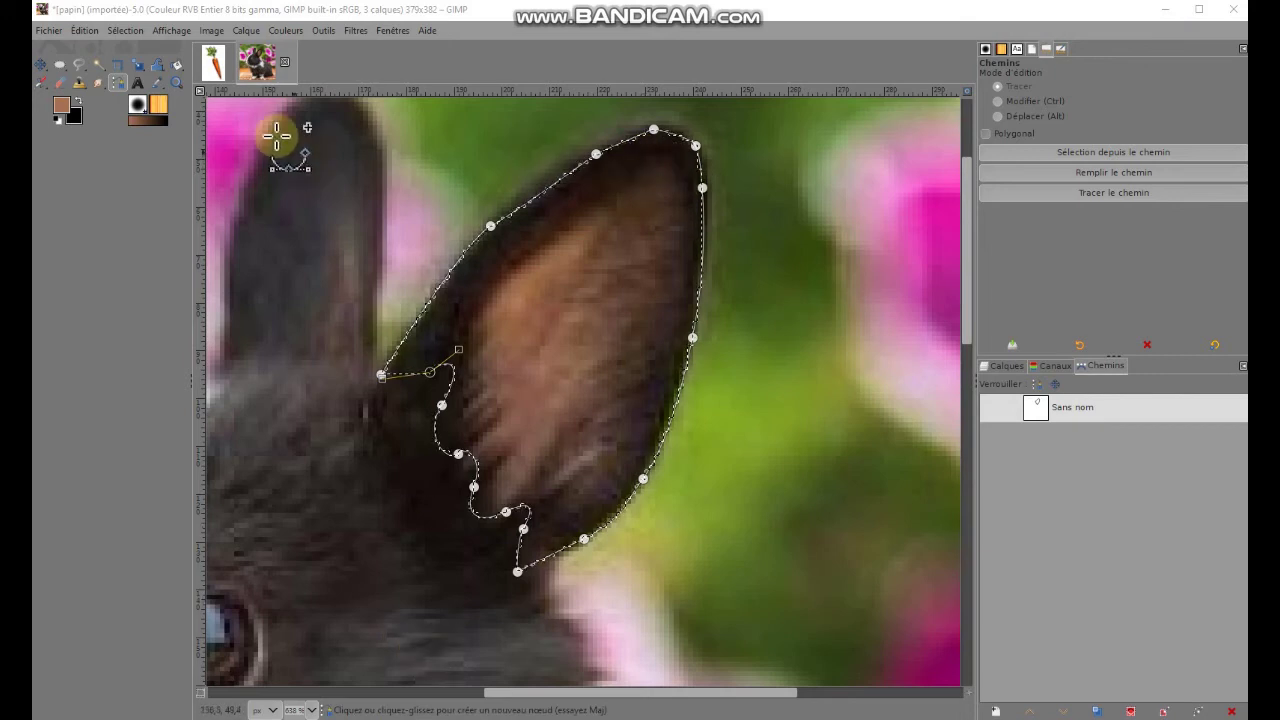
- Sample the ear's tan colour and bucket-fill the right-ear selection on the oreille layer
left_click(178, 67)
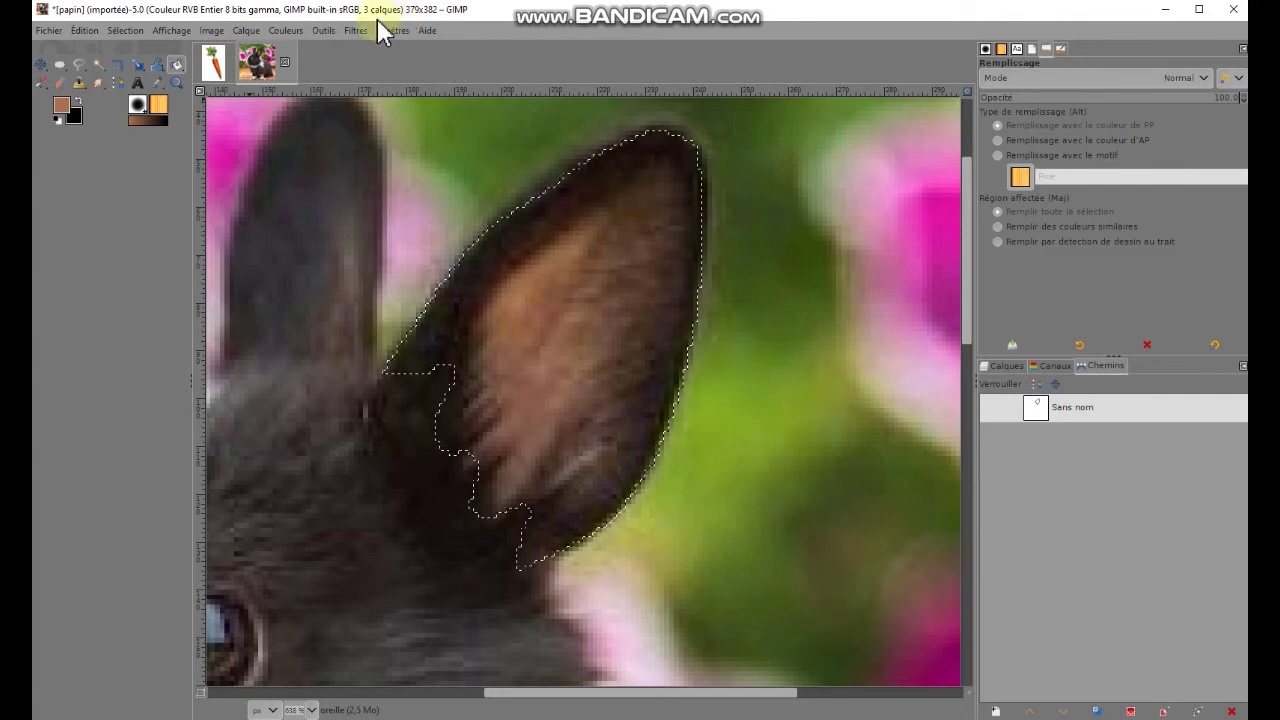
left_click(324, 31)
mouse_move(364, 68)
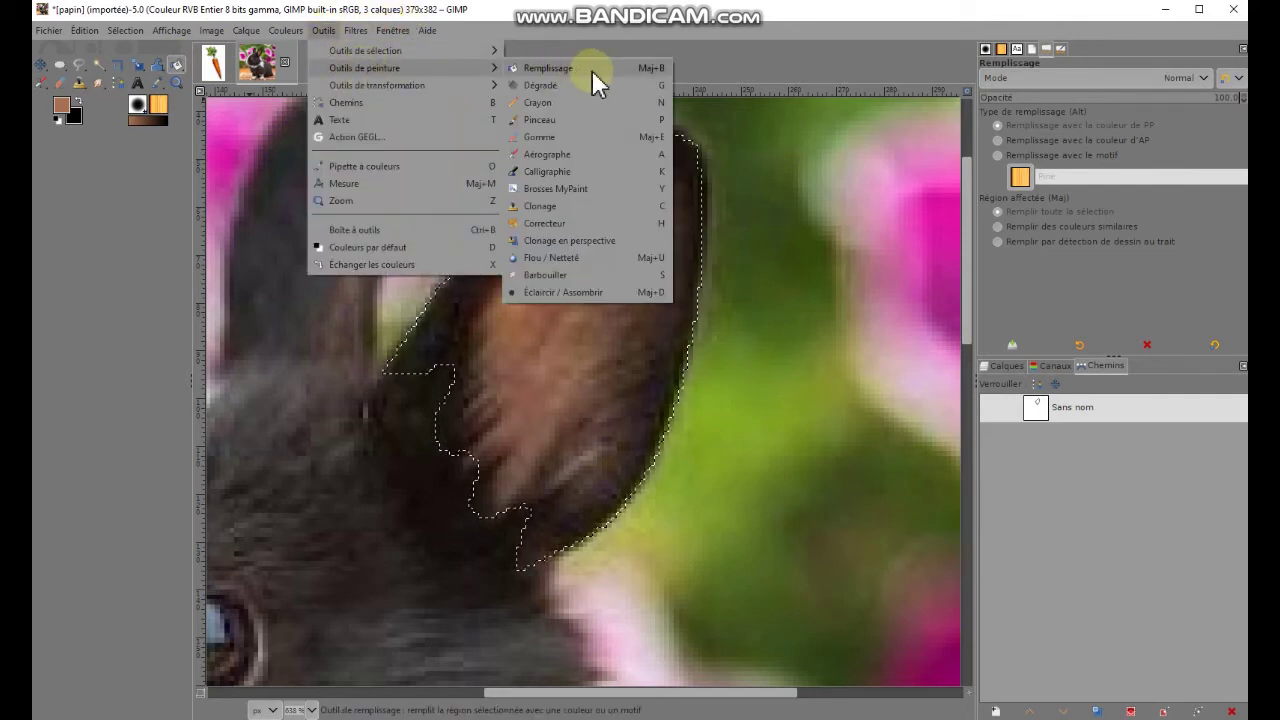
left_click(534, 67)
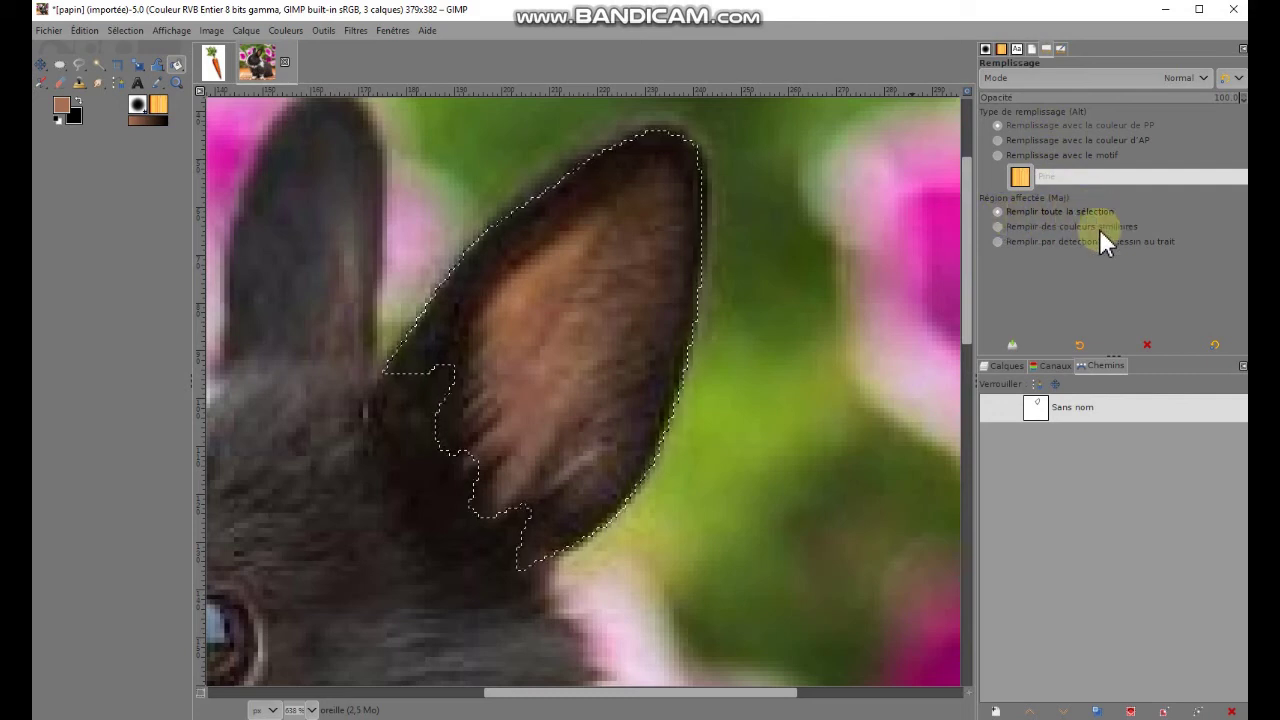
left_click(158, 83)
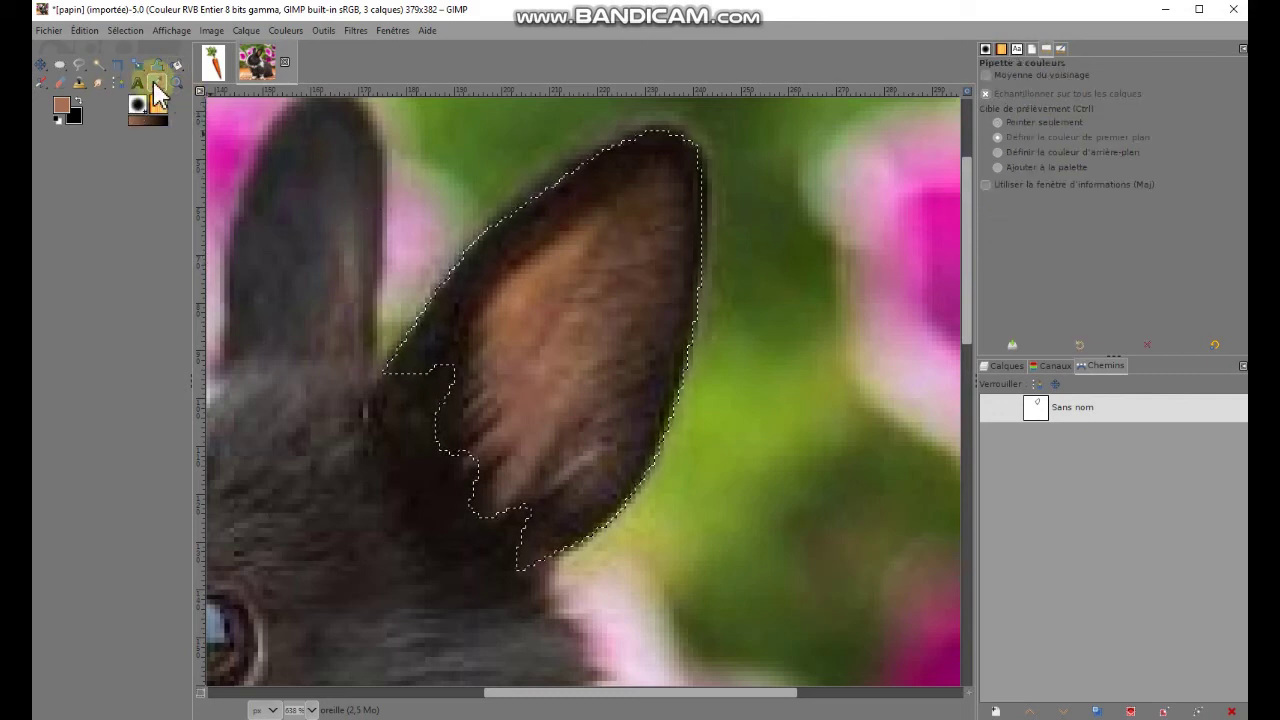
left_click(520, 297)
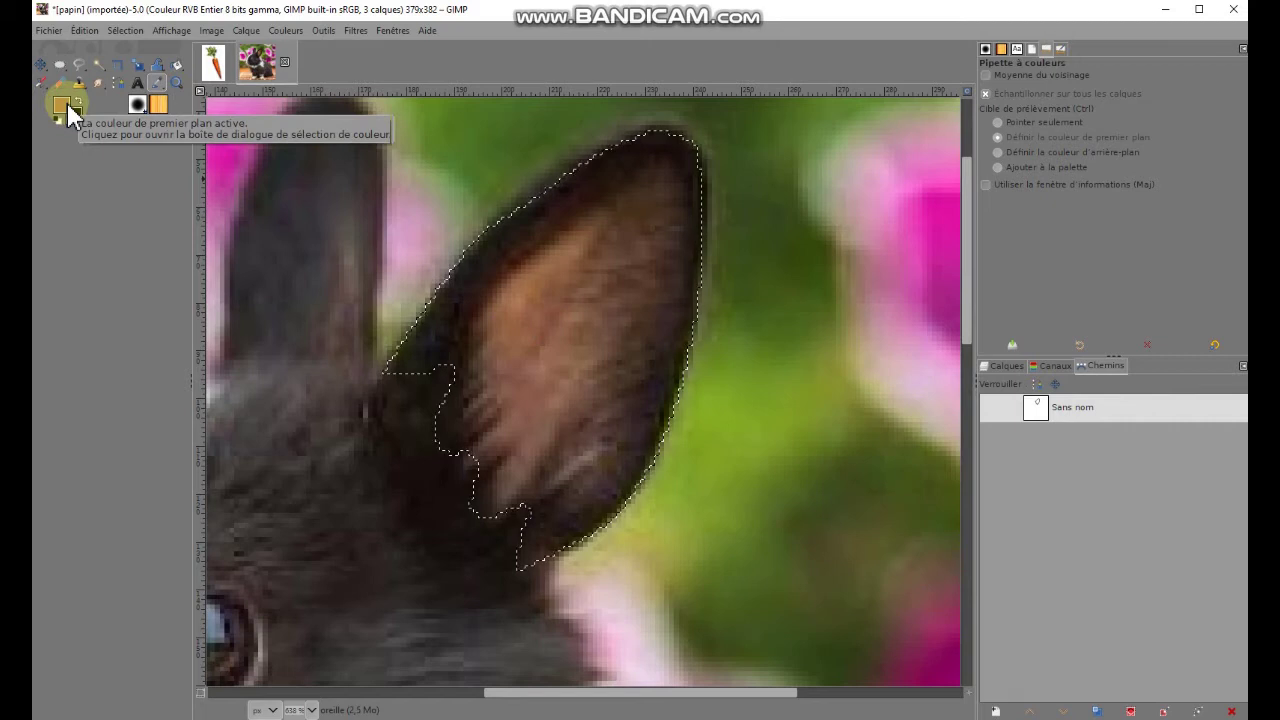
left_click(177, 65)
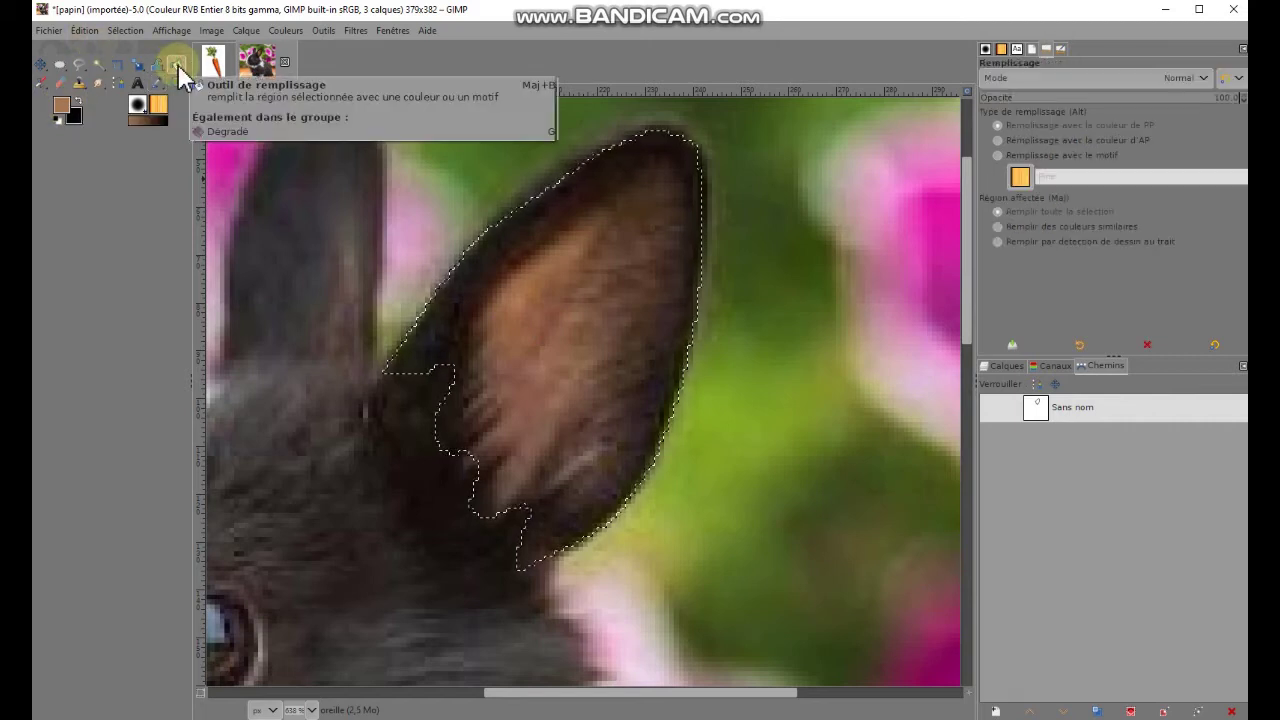
left_click(532, 308)
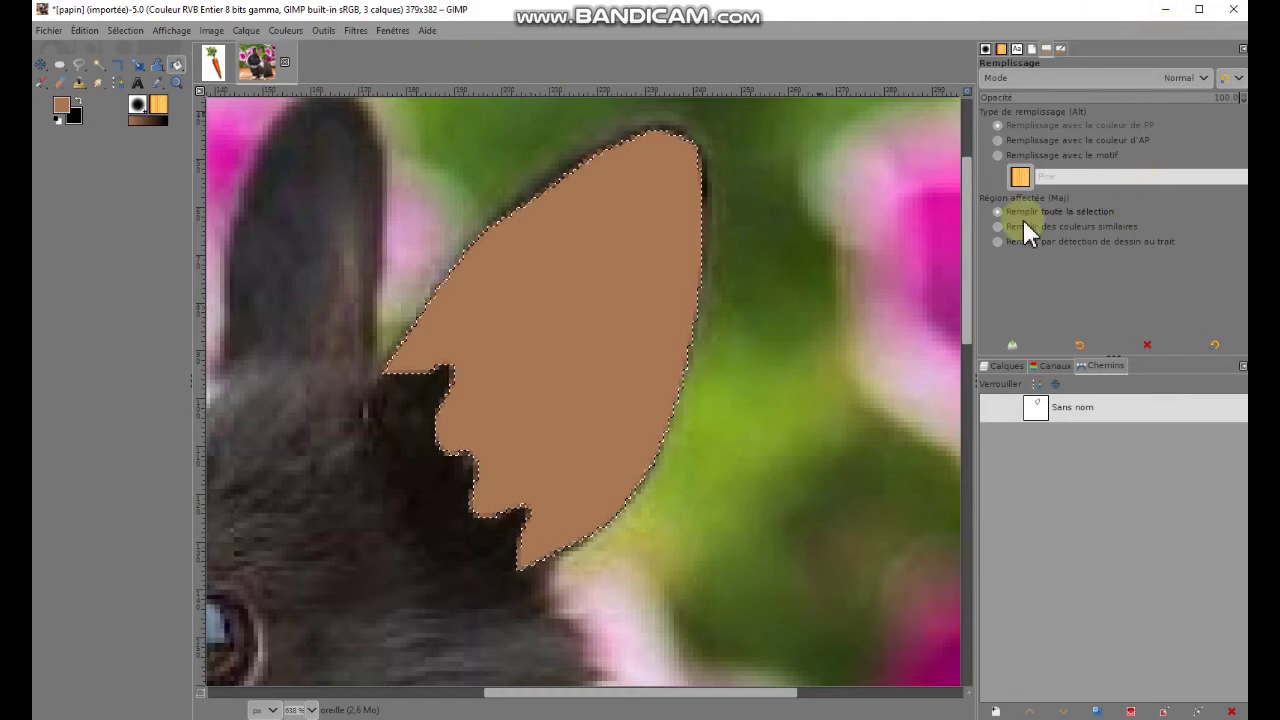
left_click(607, 233)
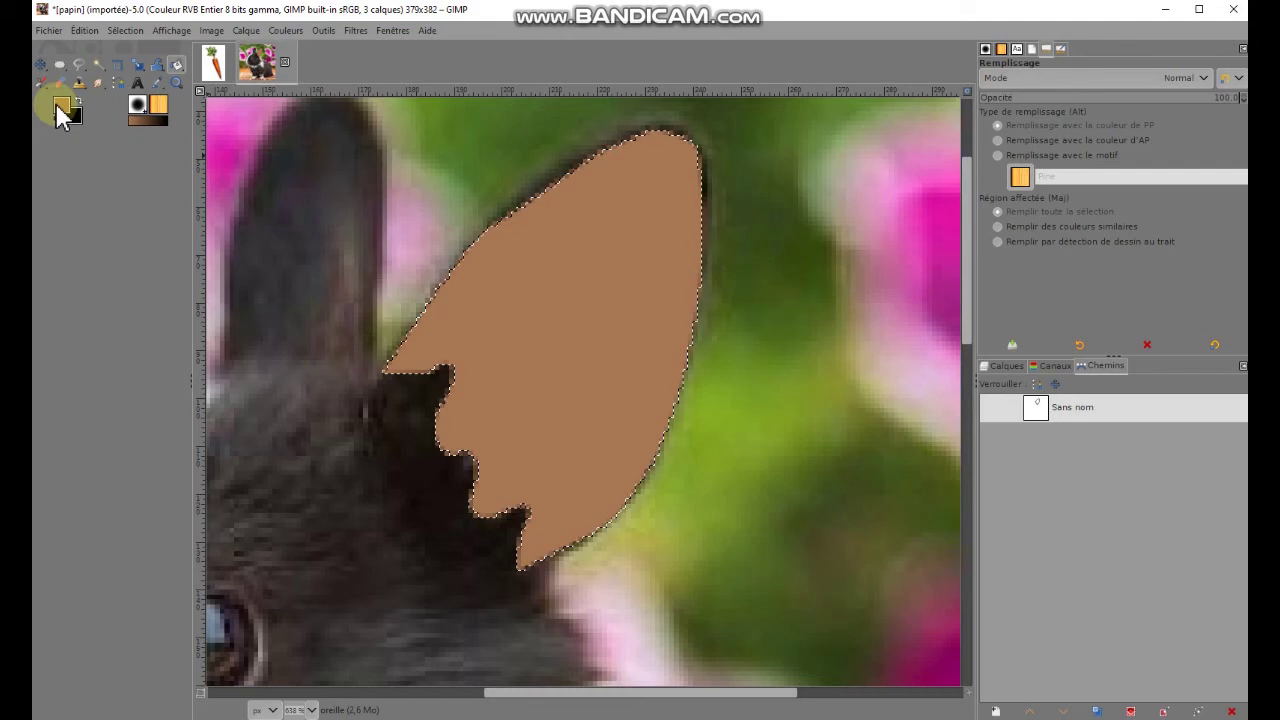
left_click(1005, 365)
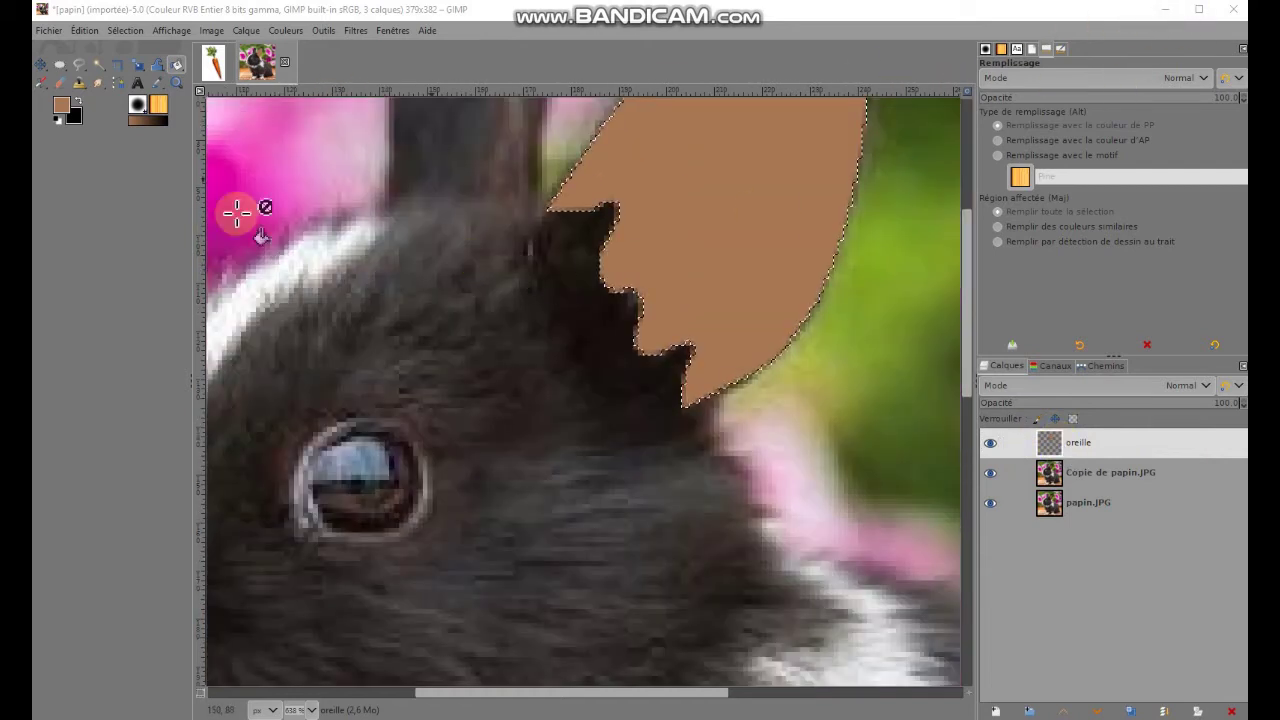
- Scroll the canvas over to the rabbit's dark left ear and pick the Paths tool
mouse_move(962, 322)
left_mouse_down()
mouse_move(976, 248)
mouse_move(972, 274)
mouse_move(964, 254)
left_mouse_up()
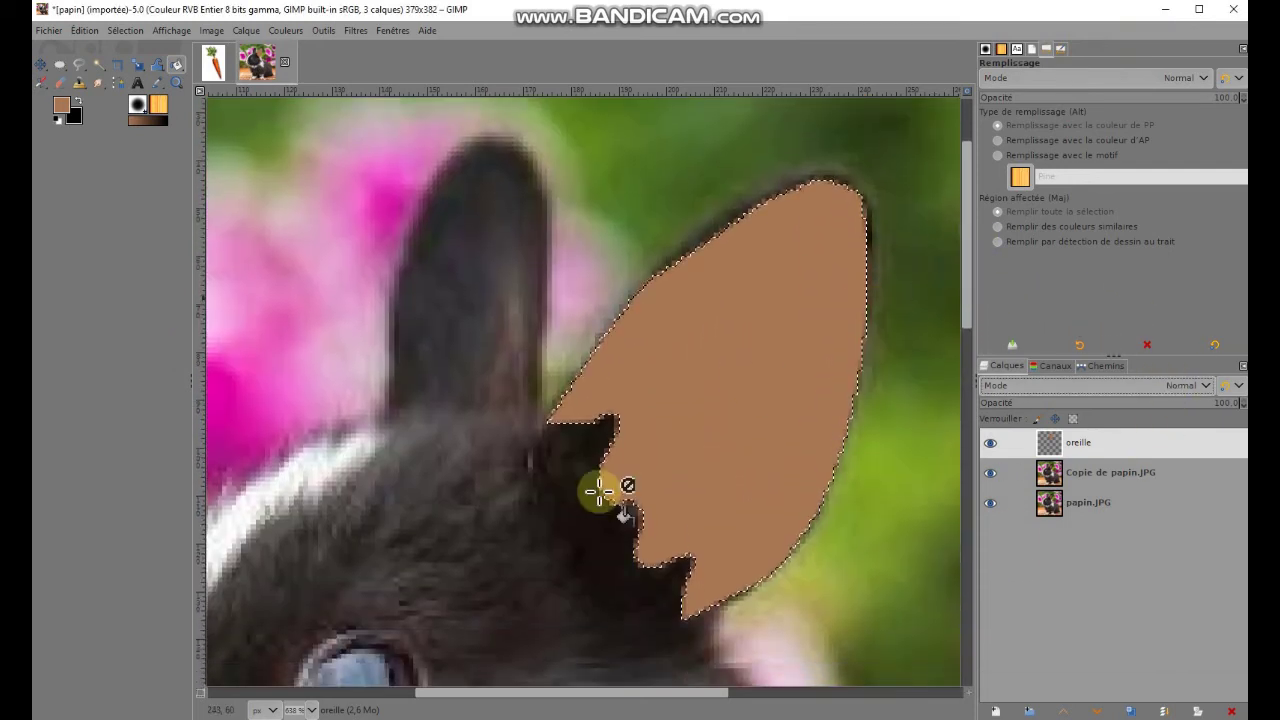
left_click_drag(476, 693, 433, 703)
scroll(475, 707, "right", 1)
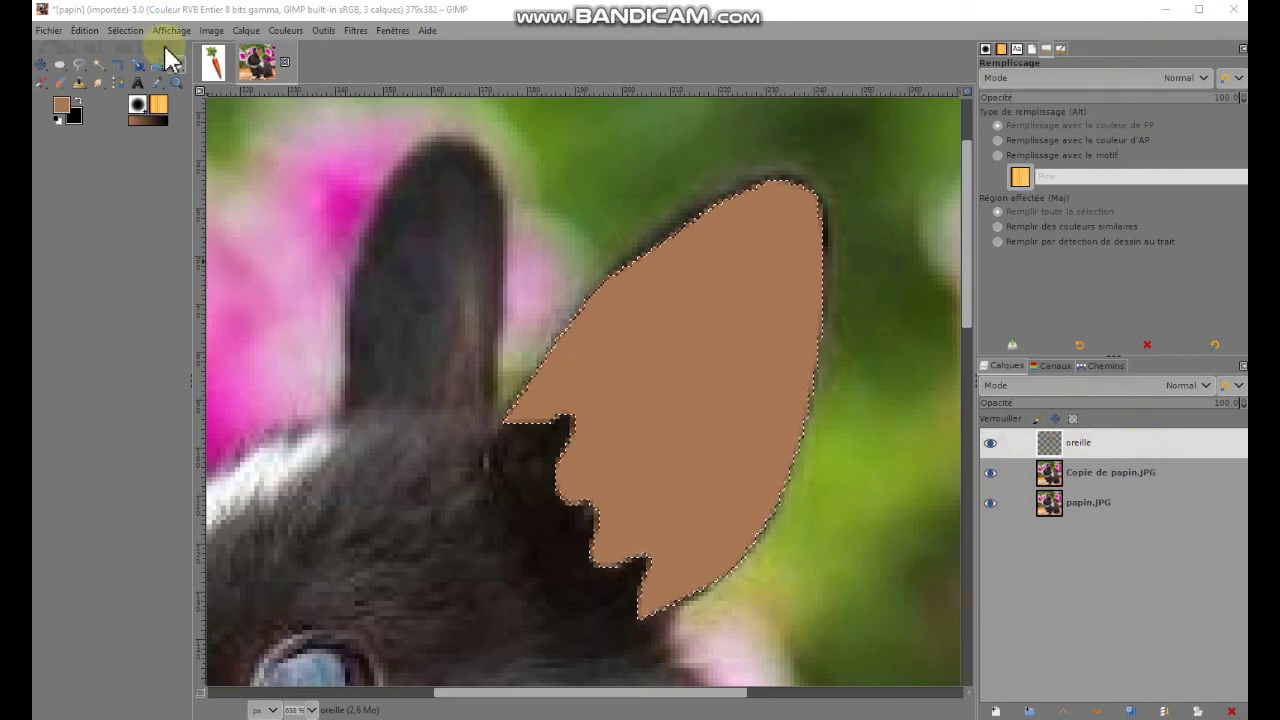
left_click(118, 83)
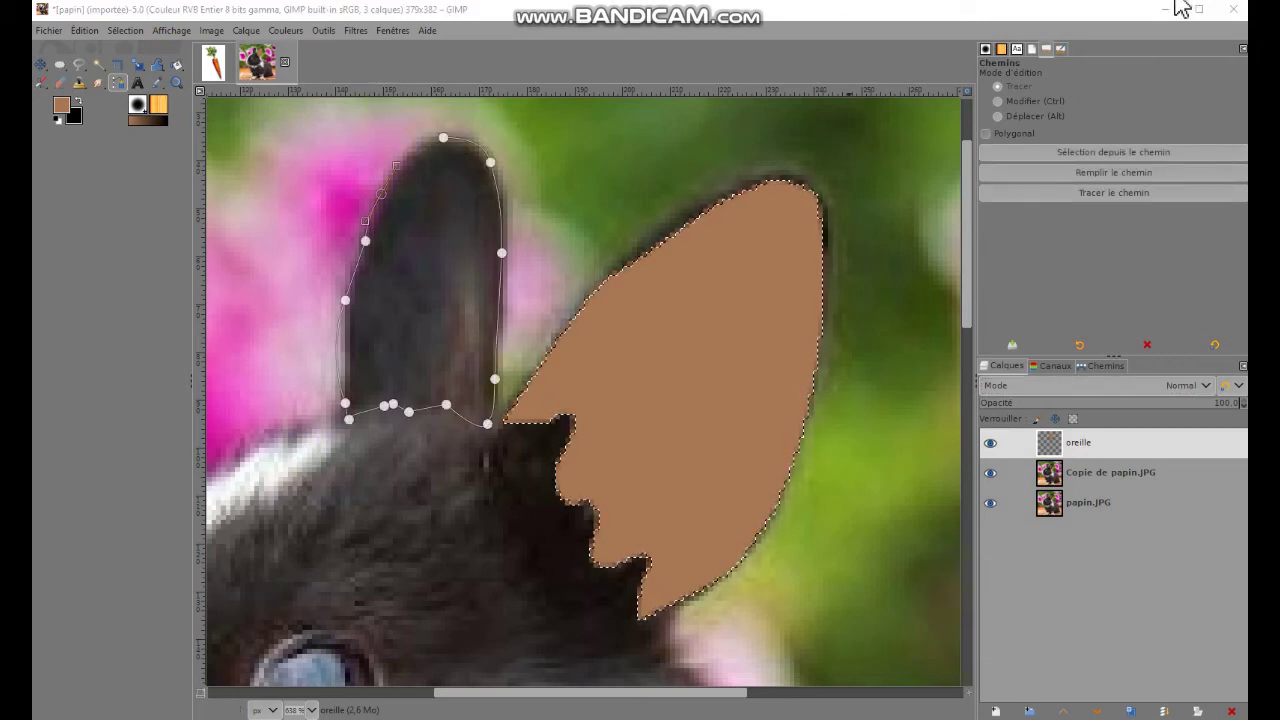
- Refine the left-ear path's tip node and left-curve Bézier handle to fit the ear
left_click(444, 138)
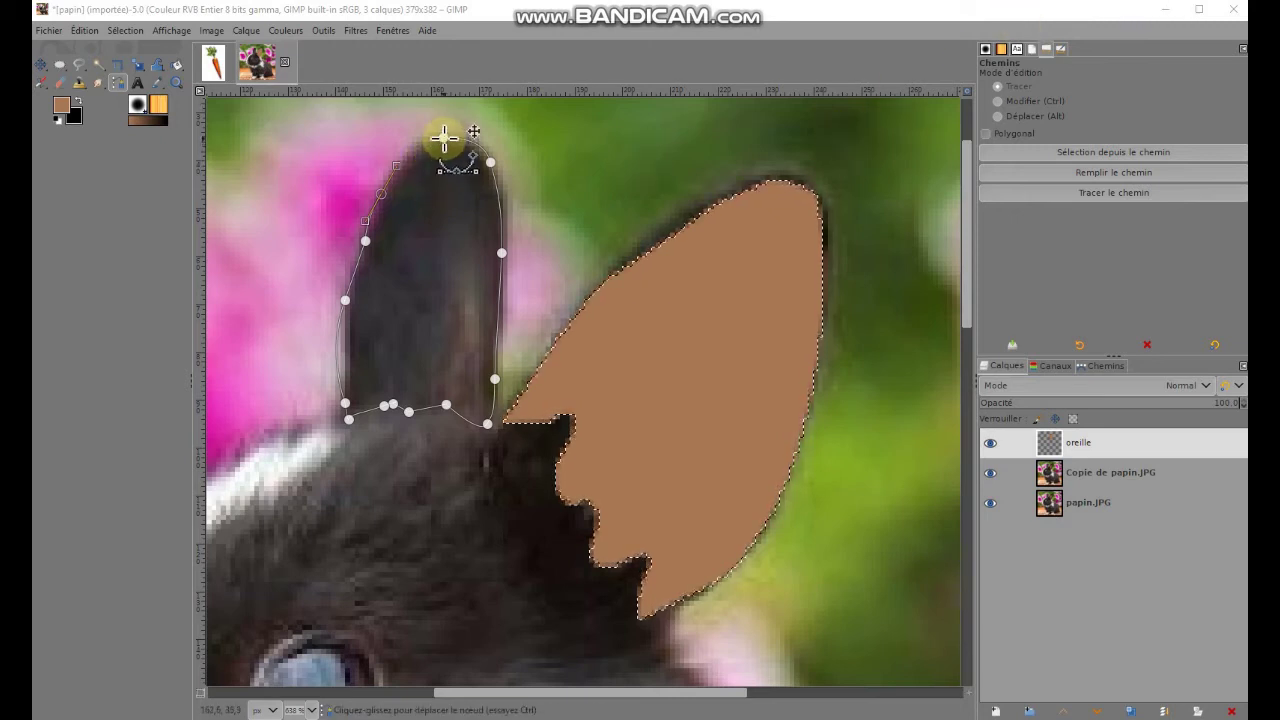
left_click(444, 138)
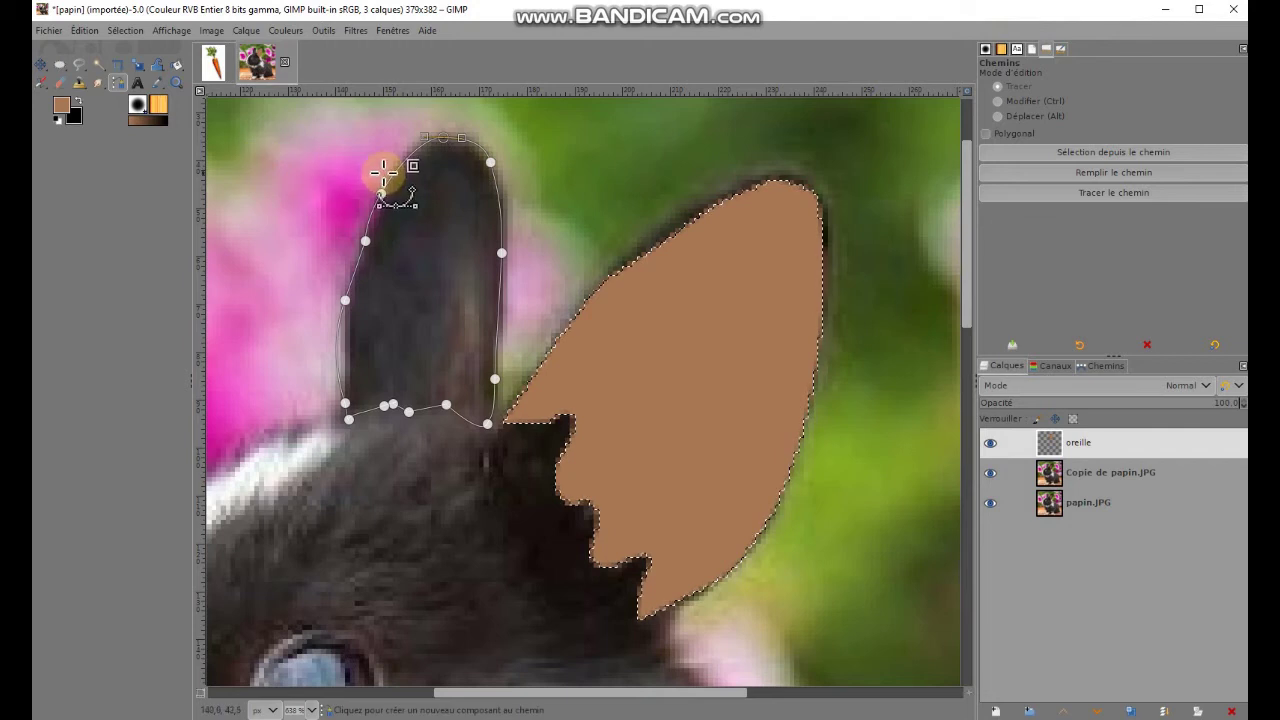
left_click(346, 300)
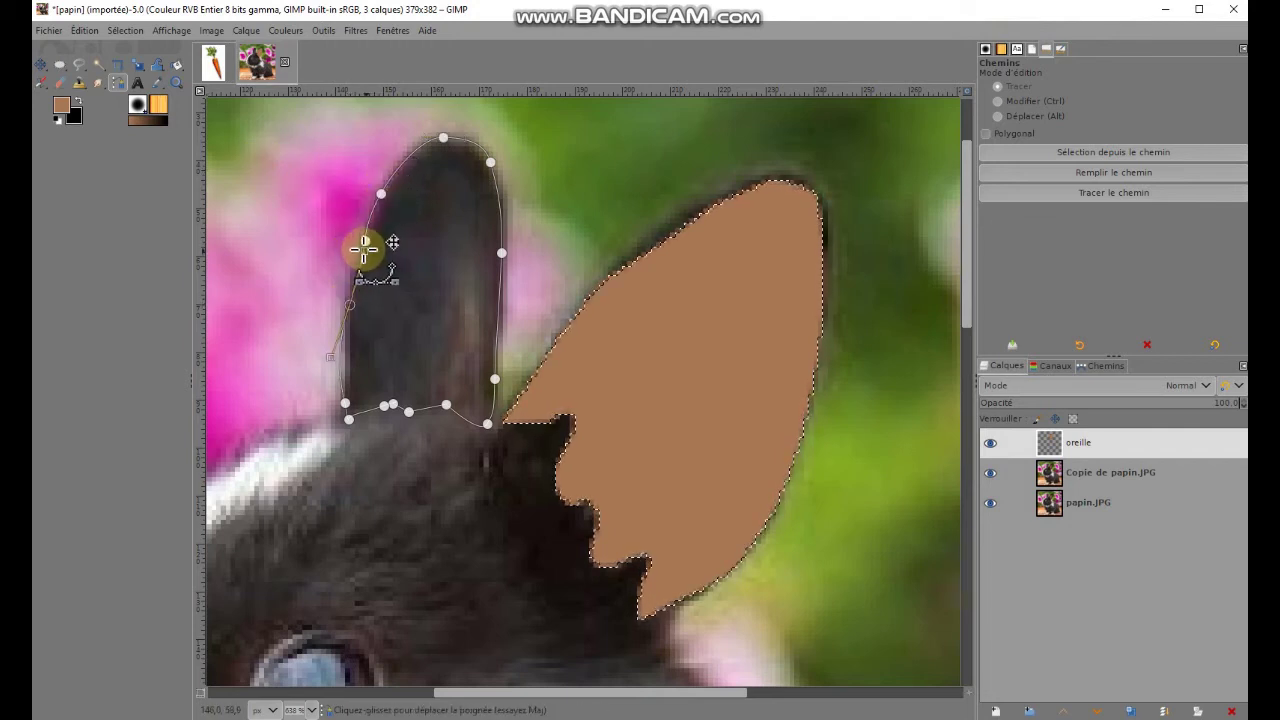
left_click(335, 357)
left_click_drag(335, 357, 342, 360)
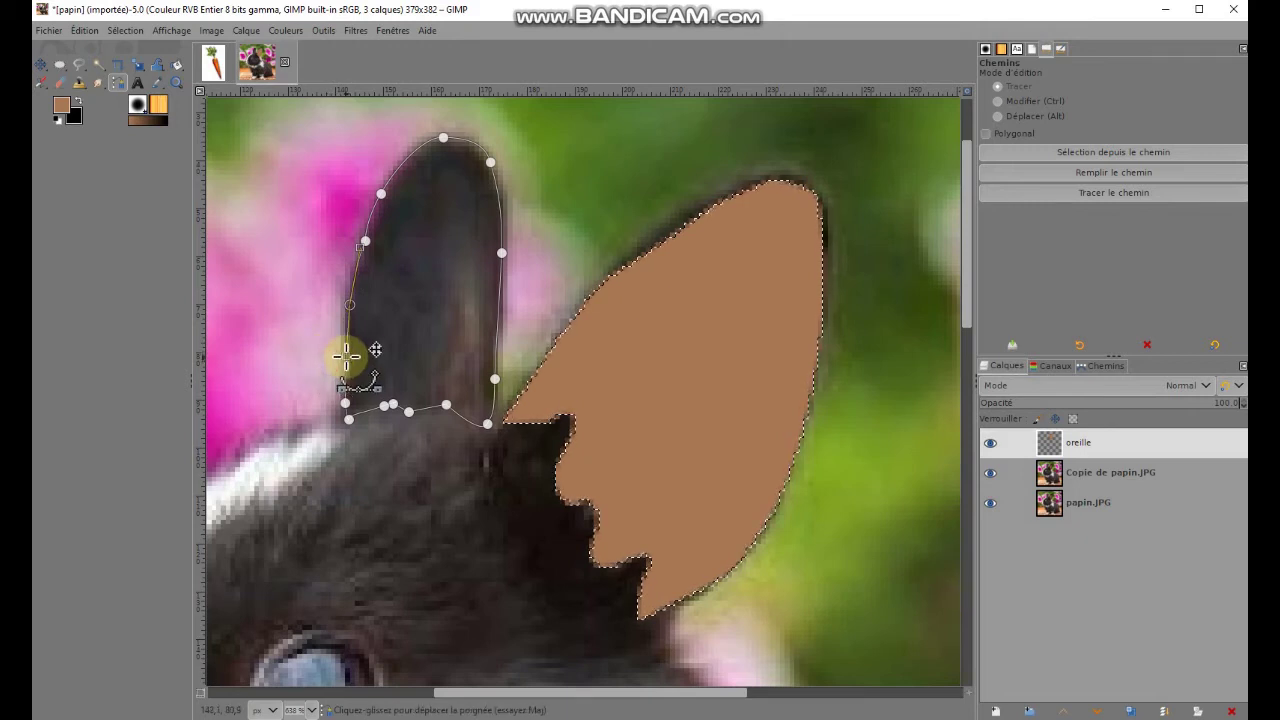
left_click(500, 334)
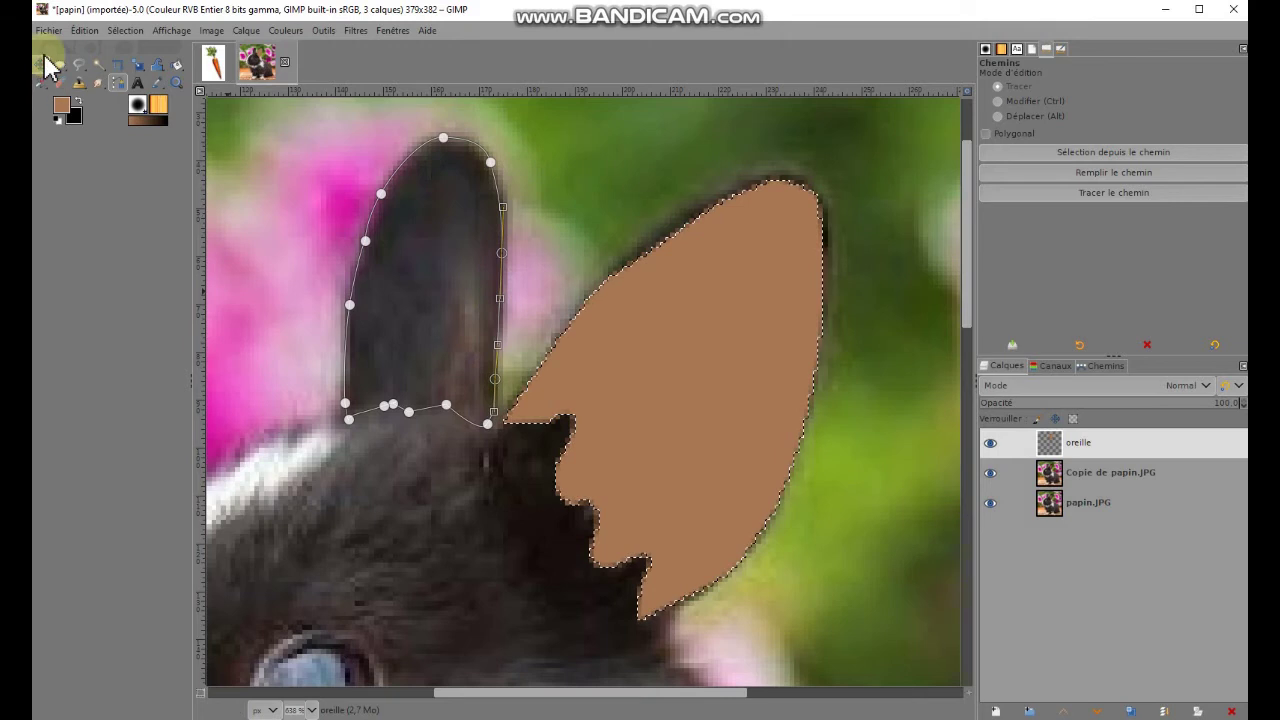
left_click(157, 84)
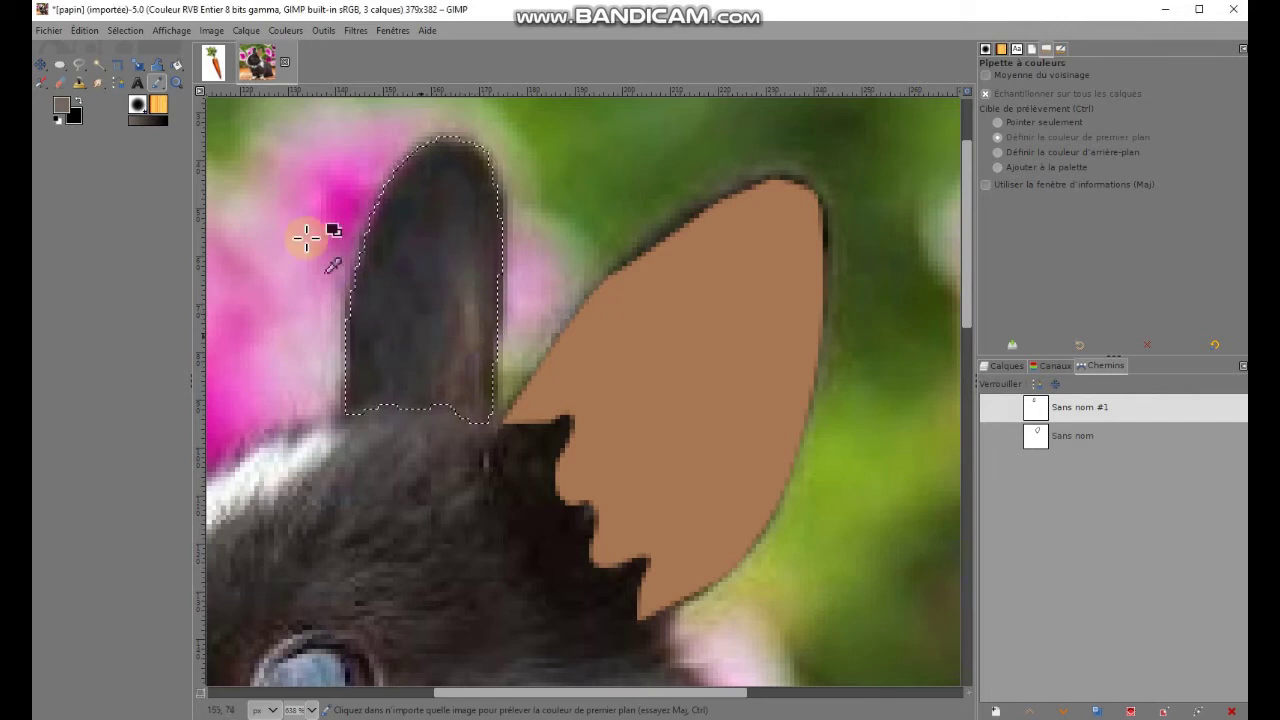
- Bucket-fill the left-ear selection with the sampled grey
left_click(179, 66)
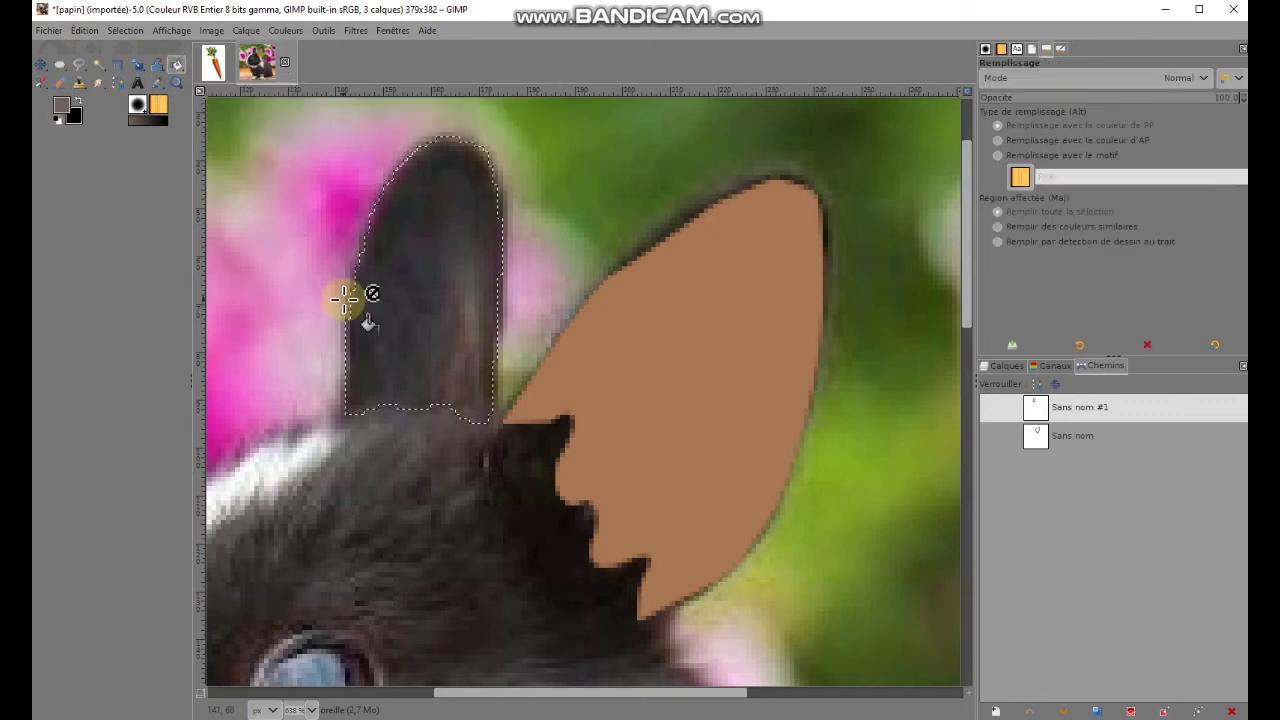
left_click(386, 284)
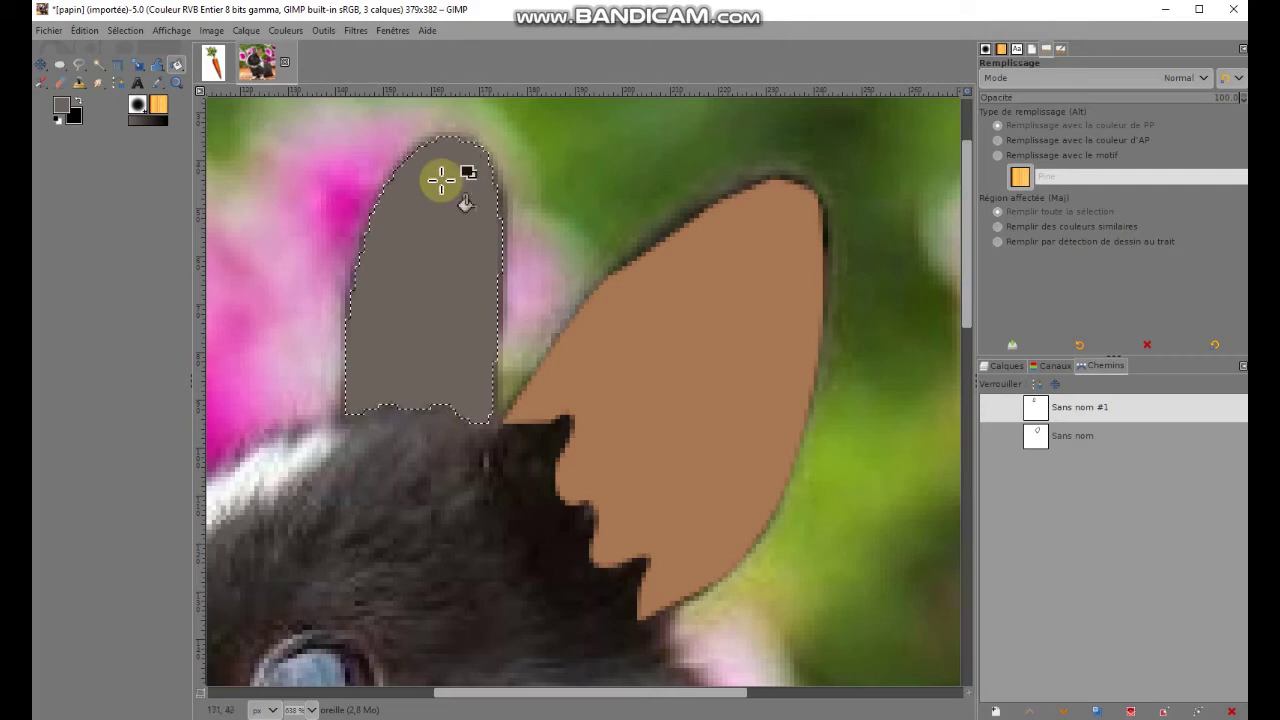
mouse_move(1080, 407)
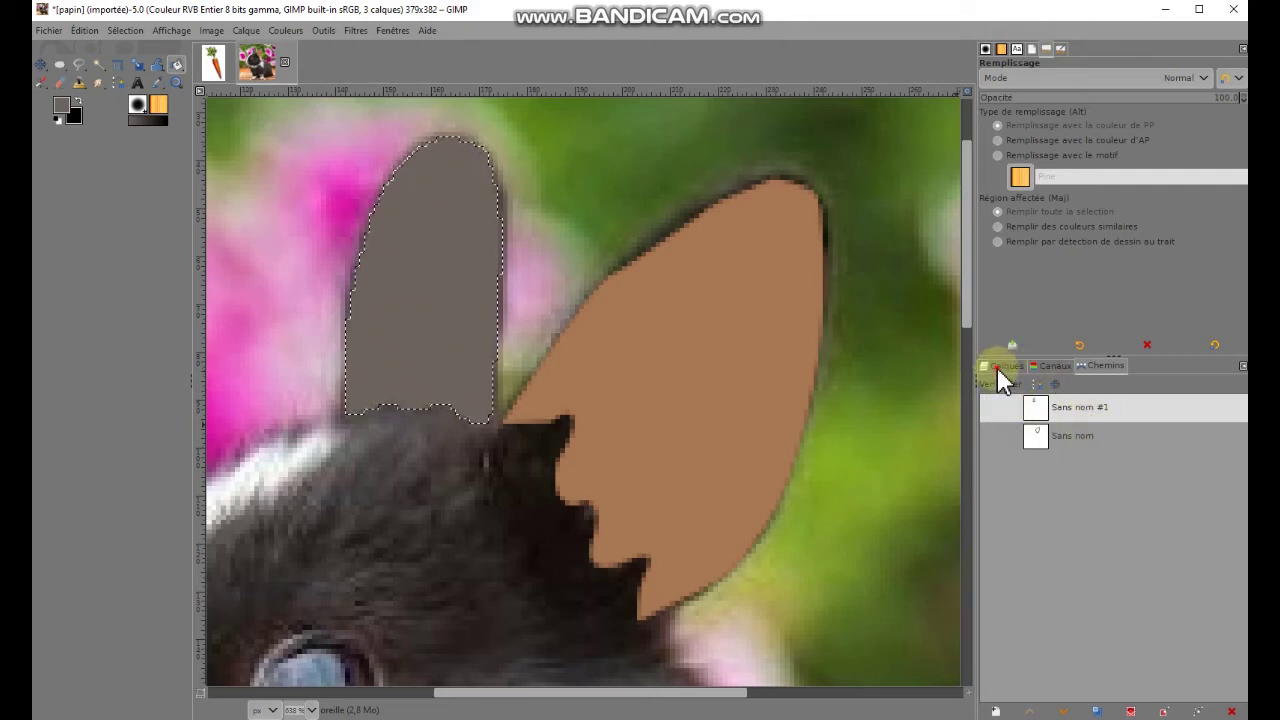
left_click(1002, 368)
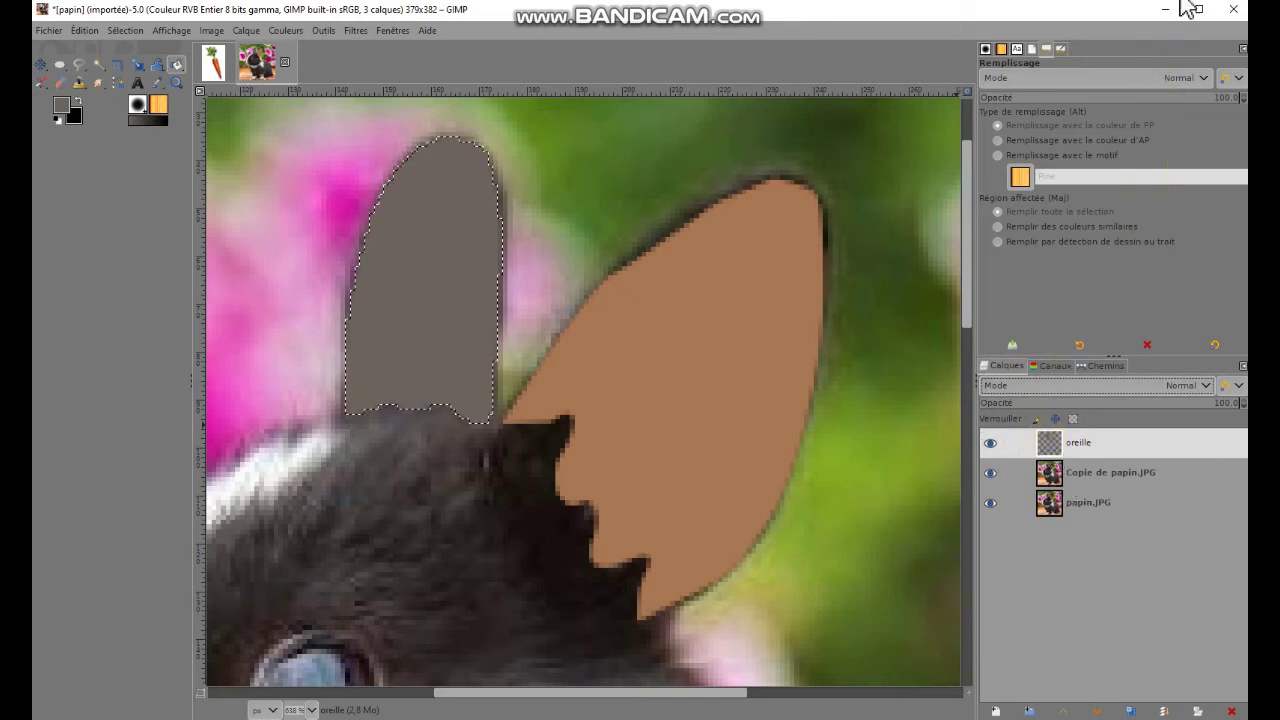
scroll(585, 390, "down", 5)
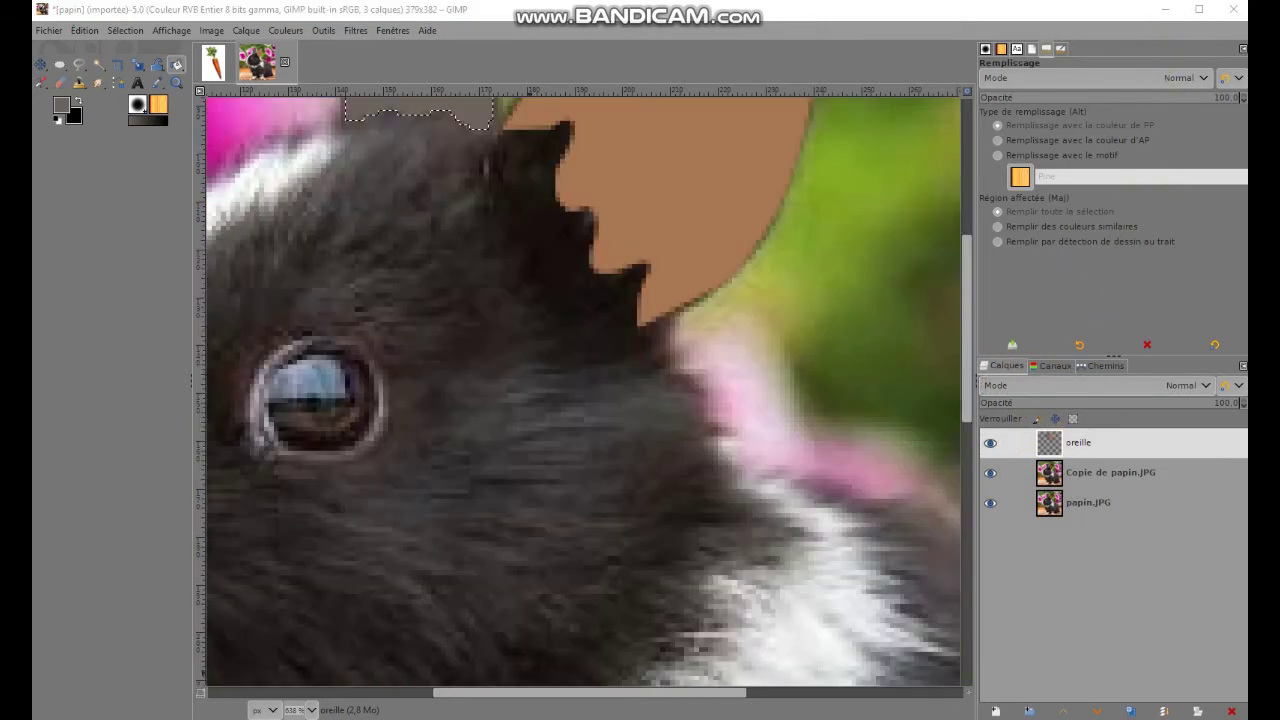
- Set the view zoom to 200%, then box-zoom onto the rabbit's head with the Zoom tool
left_click(284, 710)
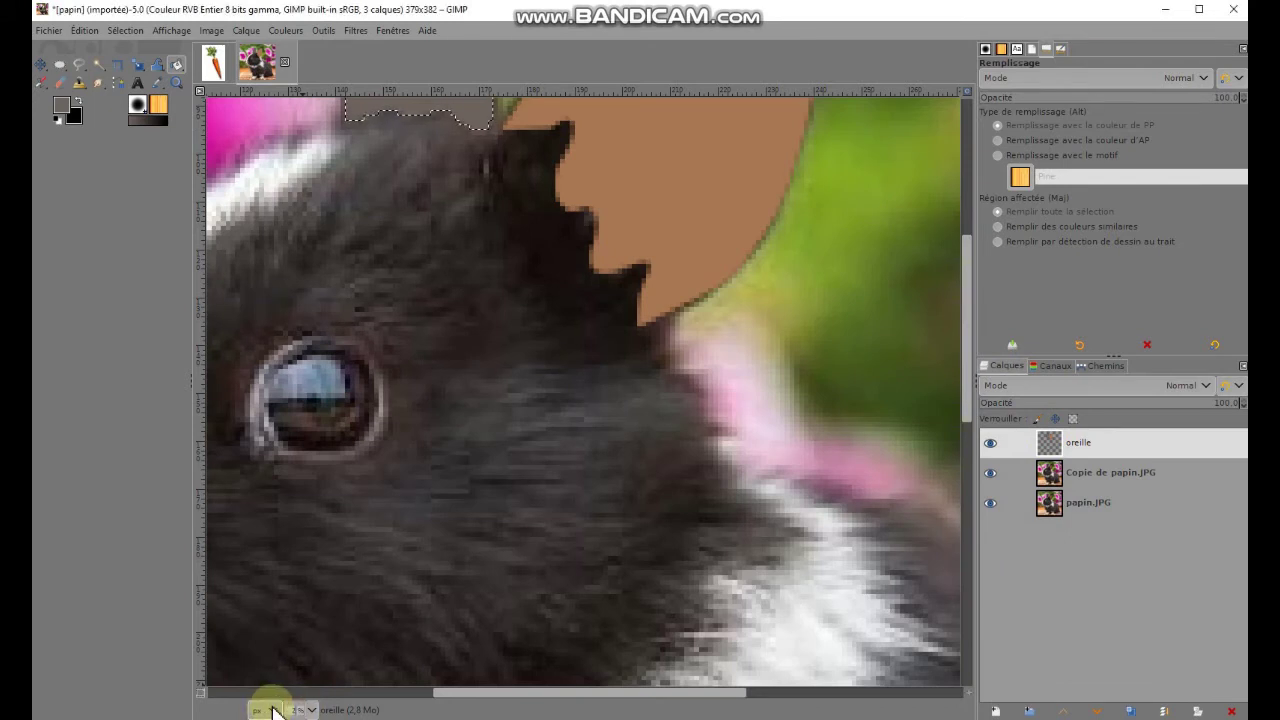
type("300")
key("Return")
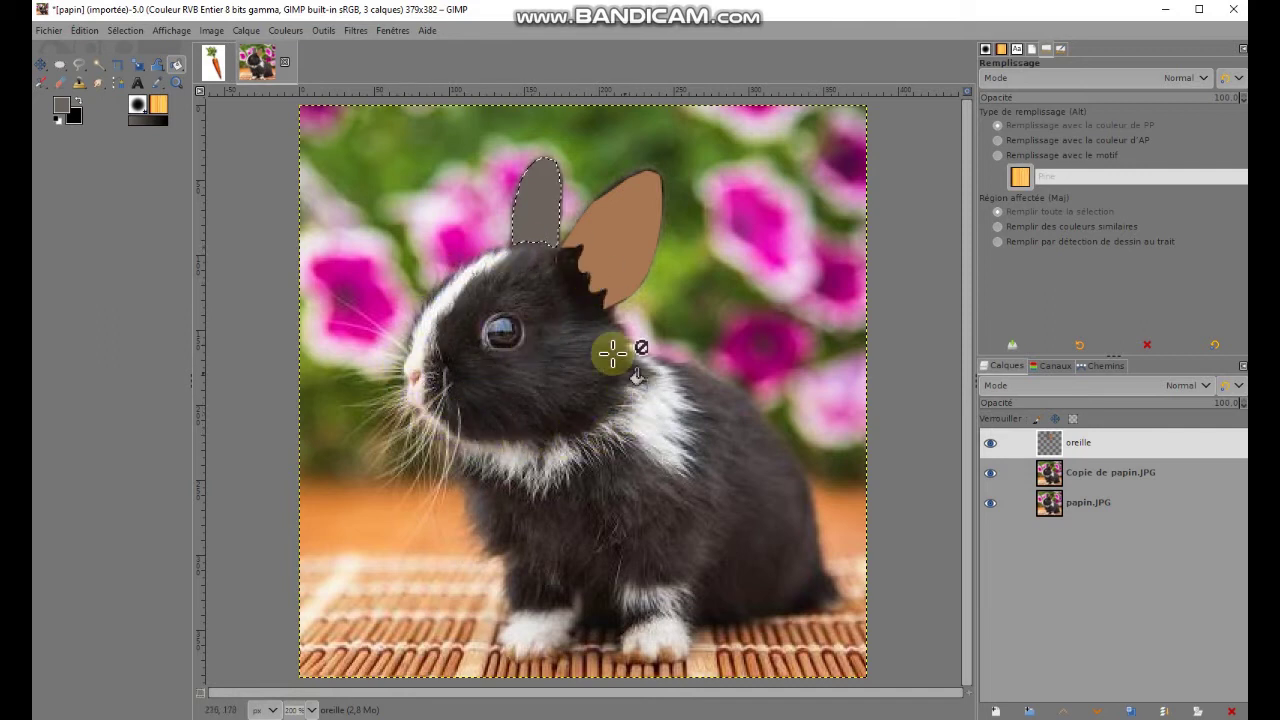
key("z")
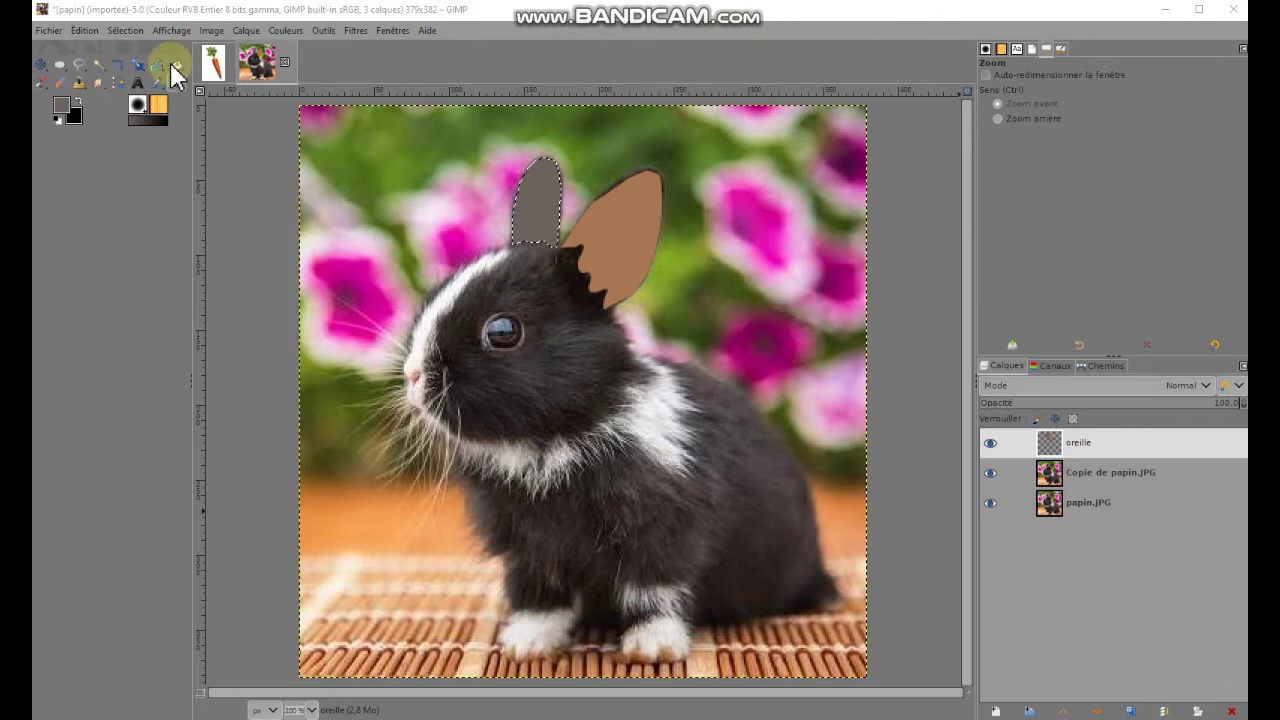
mouse_move(346, 198)
left_mouse_down()
mouse_move(778, 478)
mouse_move(738, 480)
left_mouse_up()
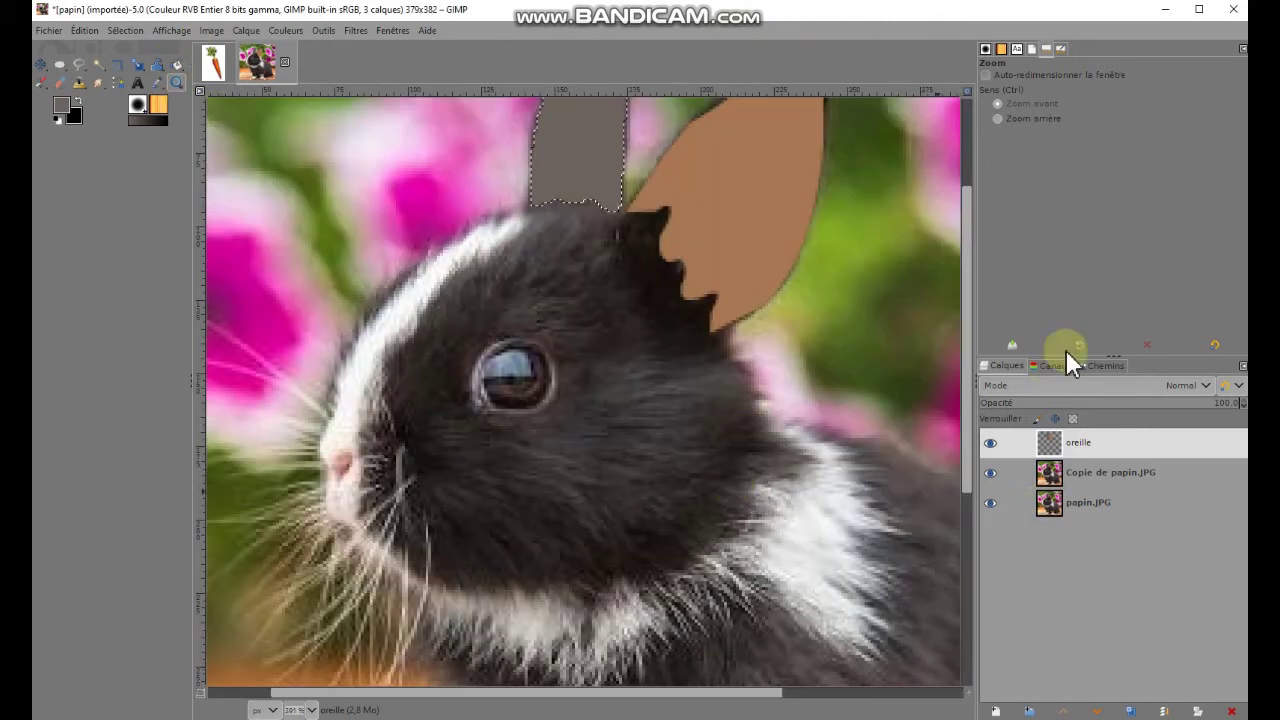
right_click(1106, 441)
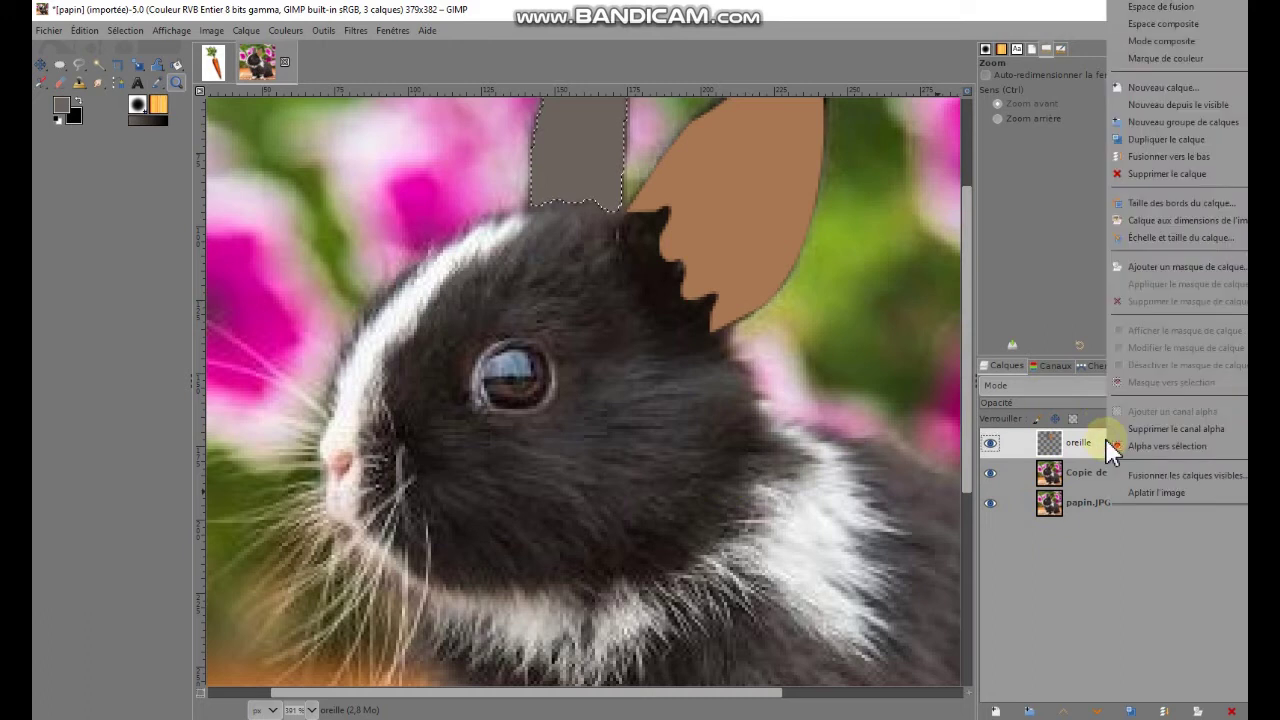
- Create a transparent-fill layer named 'tete' at the top of the layer stack
left_click(999, 712)
left_click(999, 712)
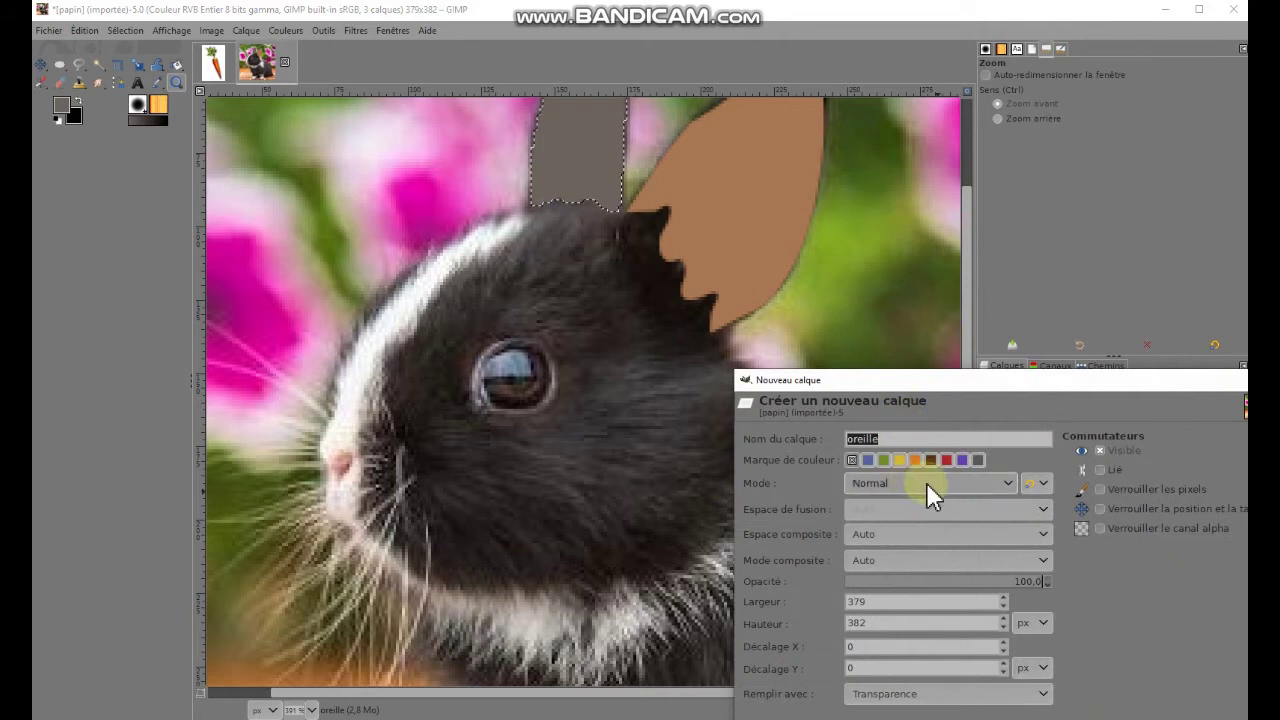
type("tete")
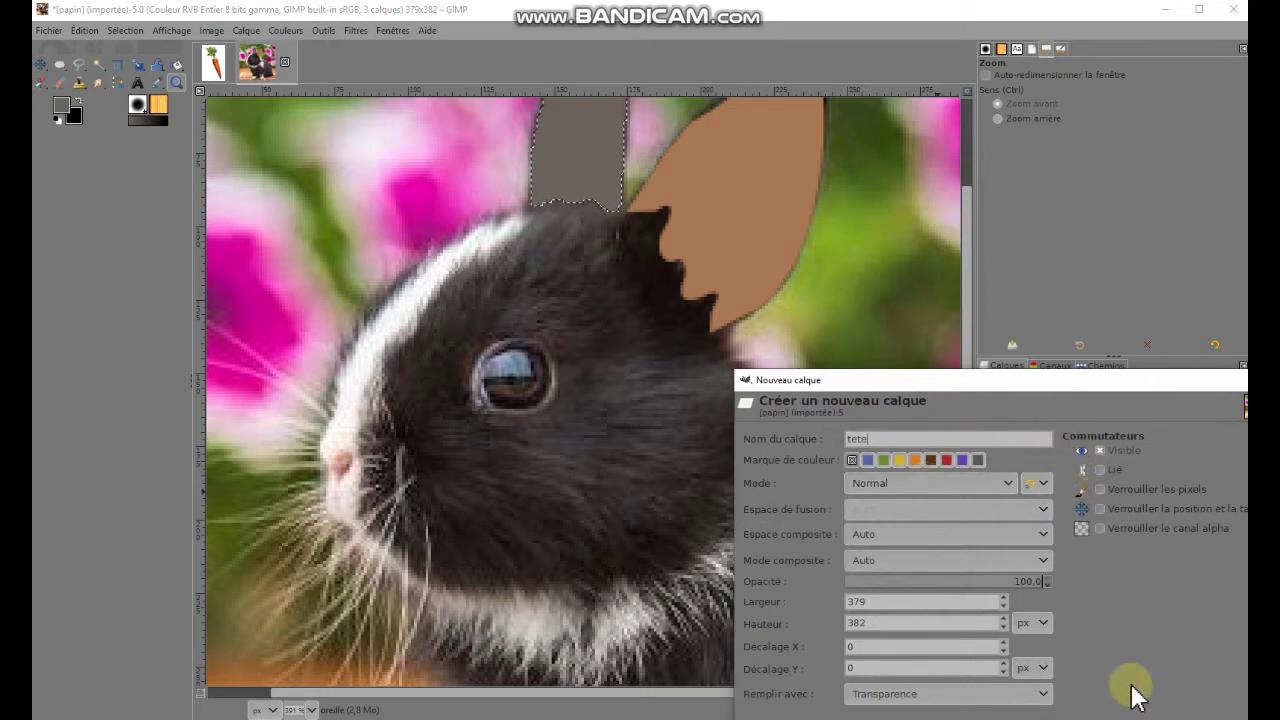
left_click_drag(1110, 385, 1003, 302)
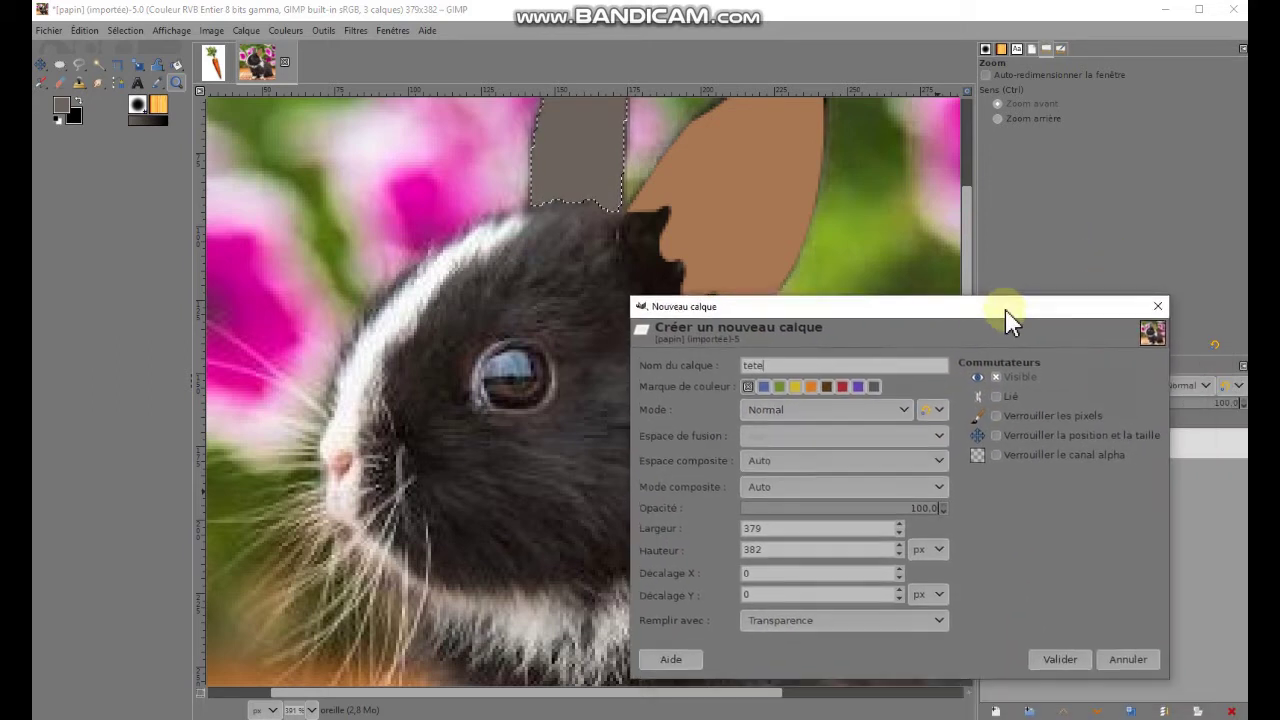
left_click(1058, 650)
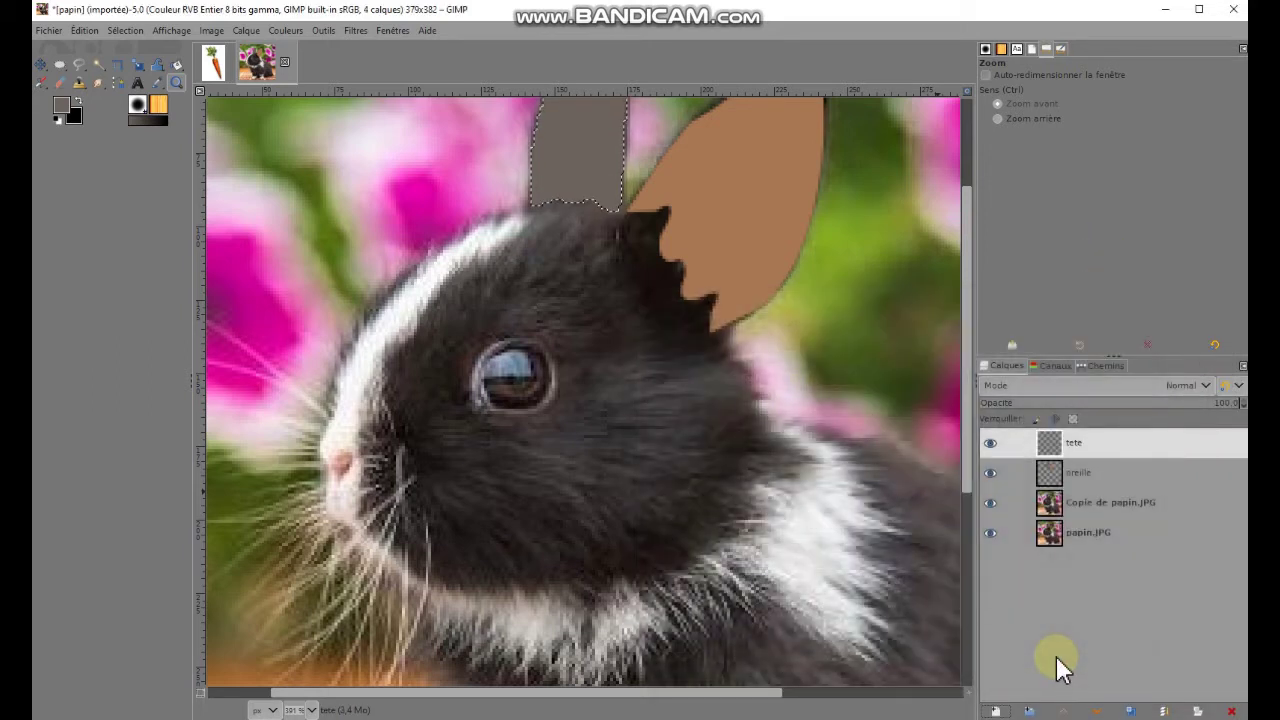
double_click(1087, 451)
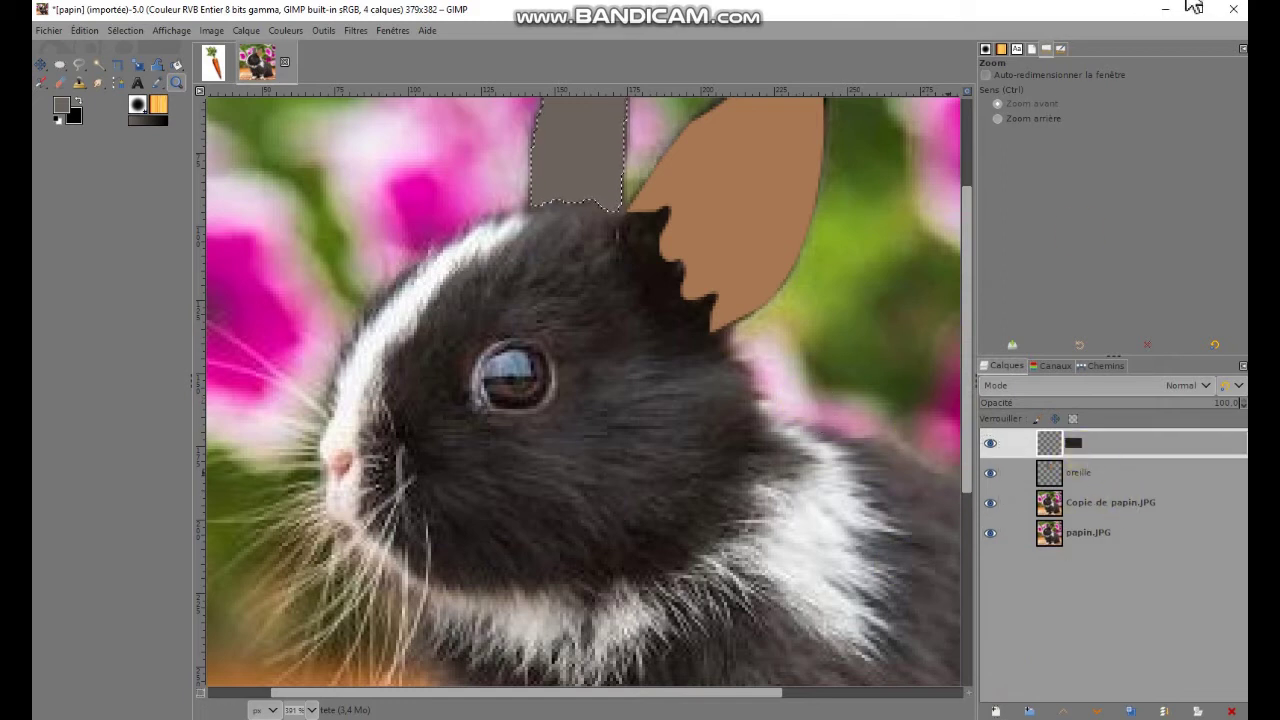
key("Return")
key("b")
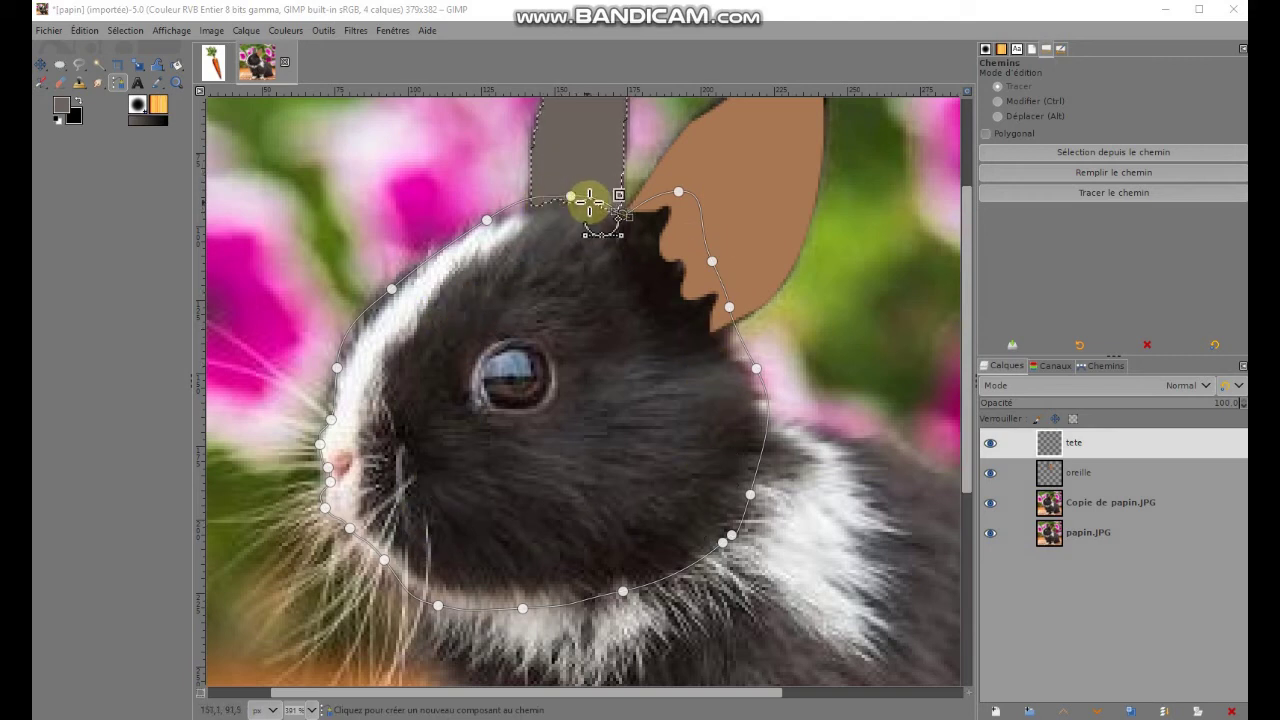
- Reshape the head path's upper-left and top curves near the ear base
left_click(598, 212)
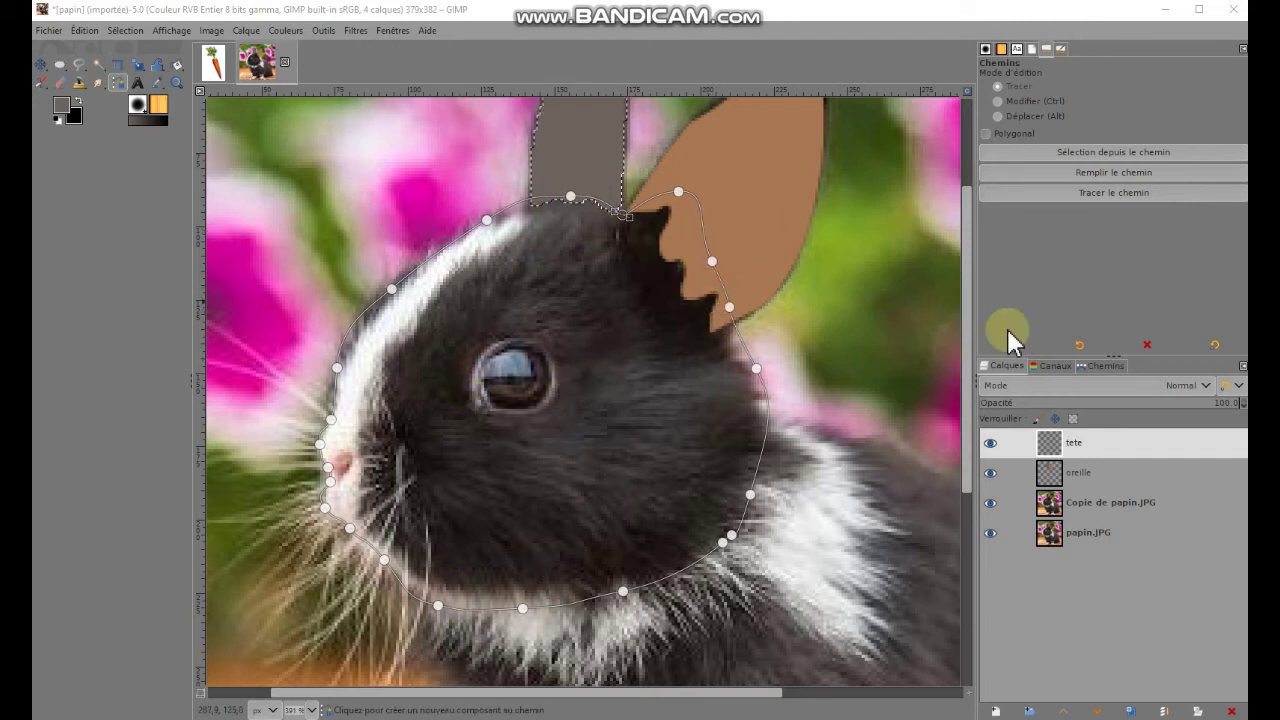
left_click(1103, 365)
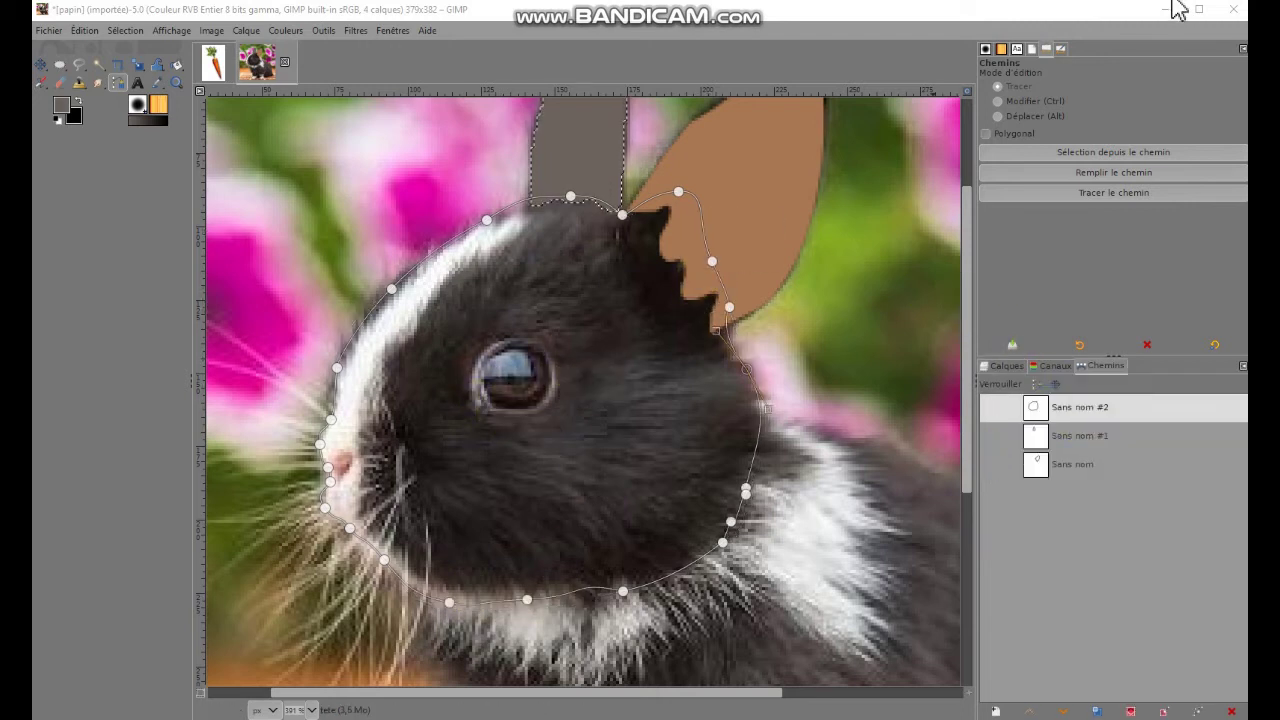
left_click(391, 289)
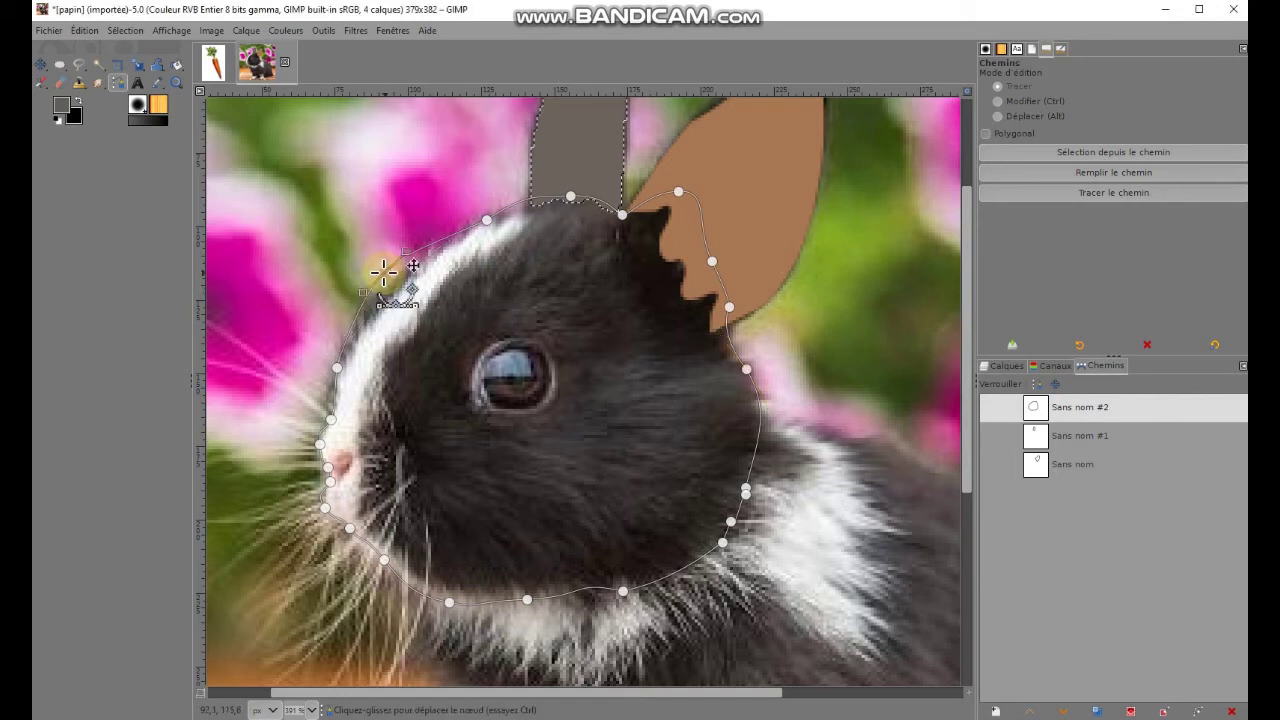
left_click_drag(431, 254, 432, 252)
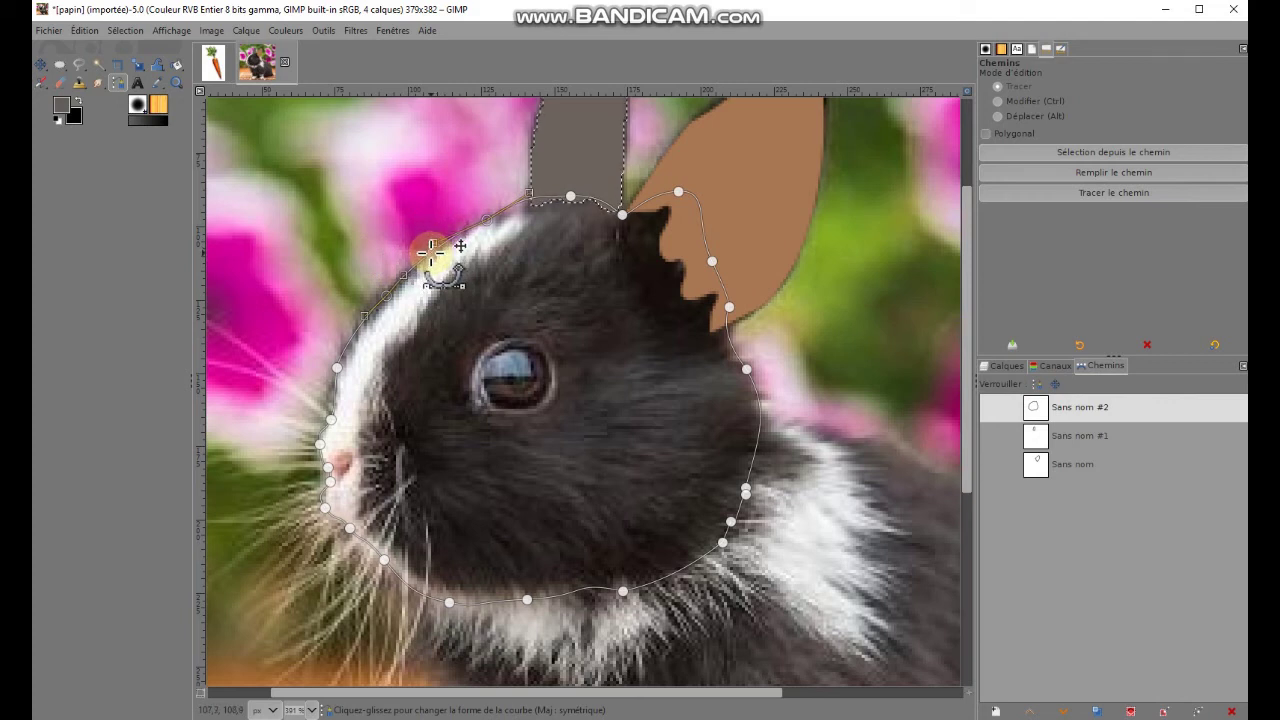
mouse_move(432, 252)
left_mouse_down()
mouse_move(415, 224)
mouse_move(435, 231)
left_mouse_up()
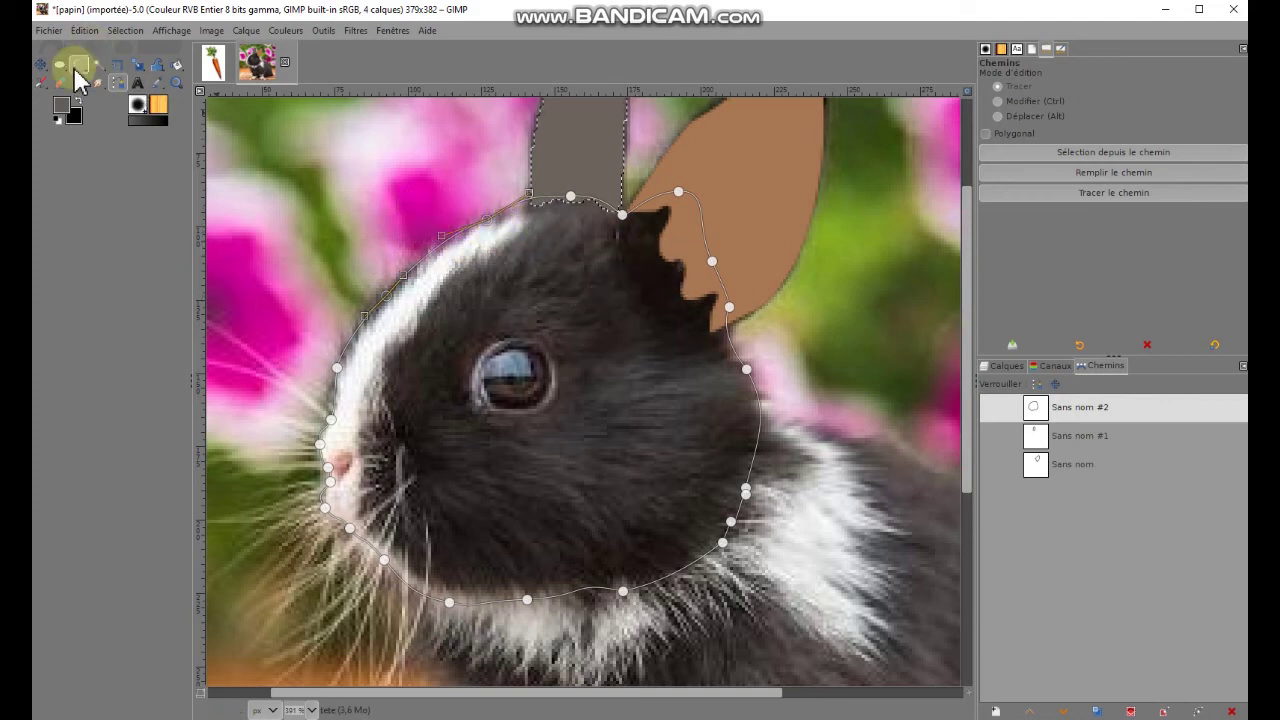
- Reactivate the head path Sans nom #2 and convert it into a selection
left_click(157, 83)
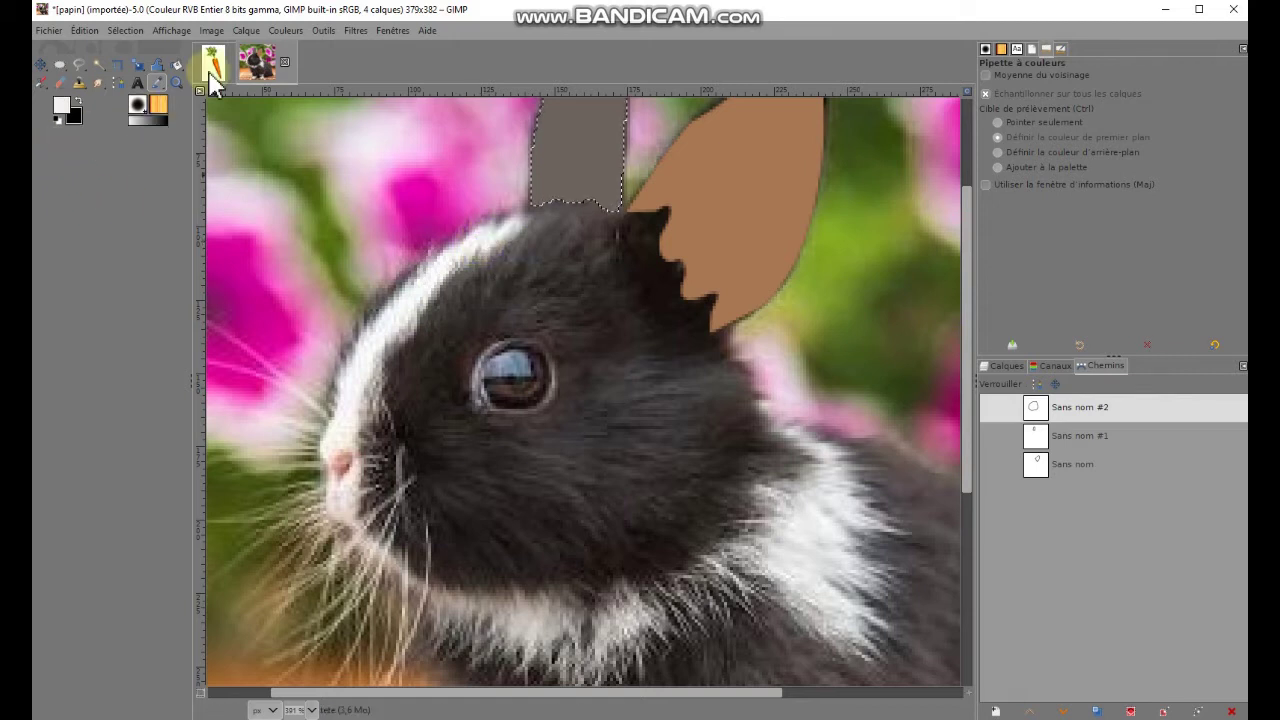
double_click(1035, 412)
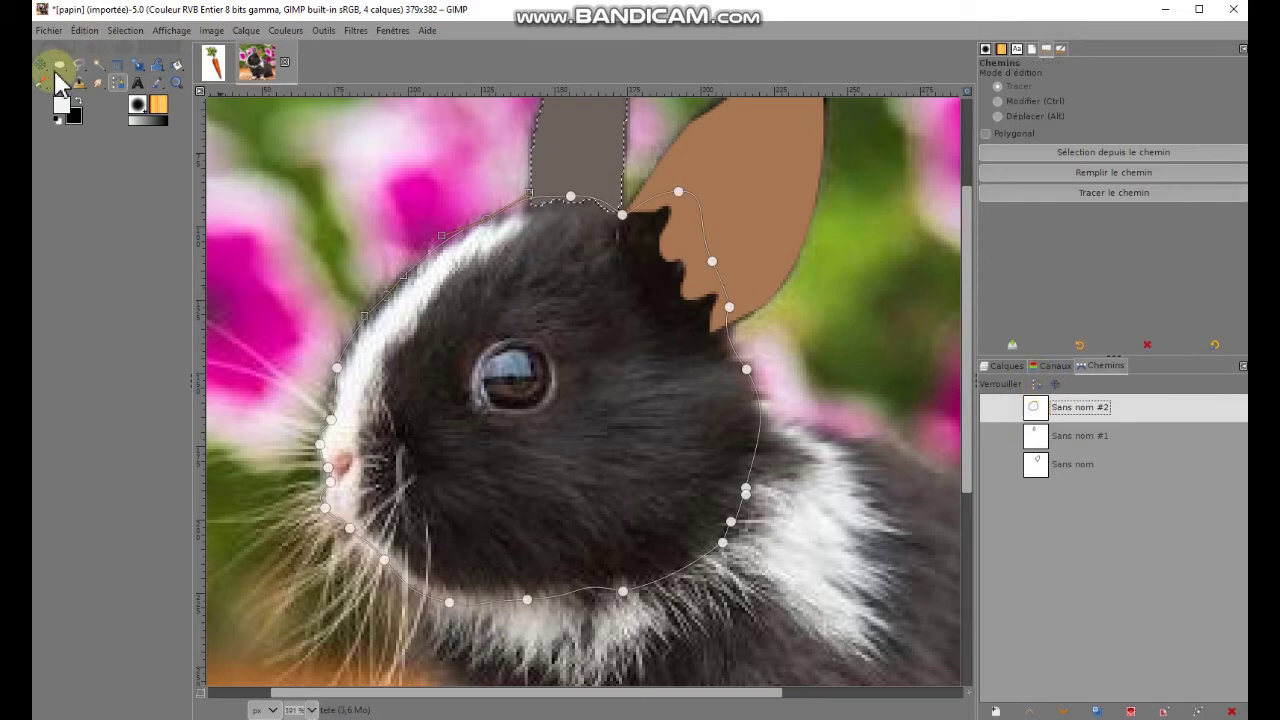
left_click(483, 218)
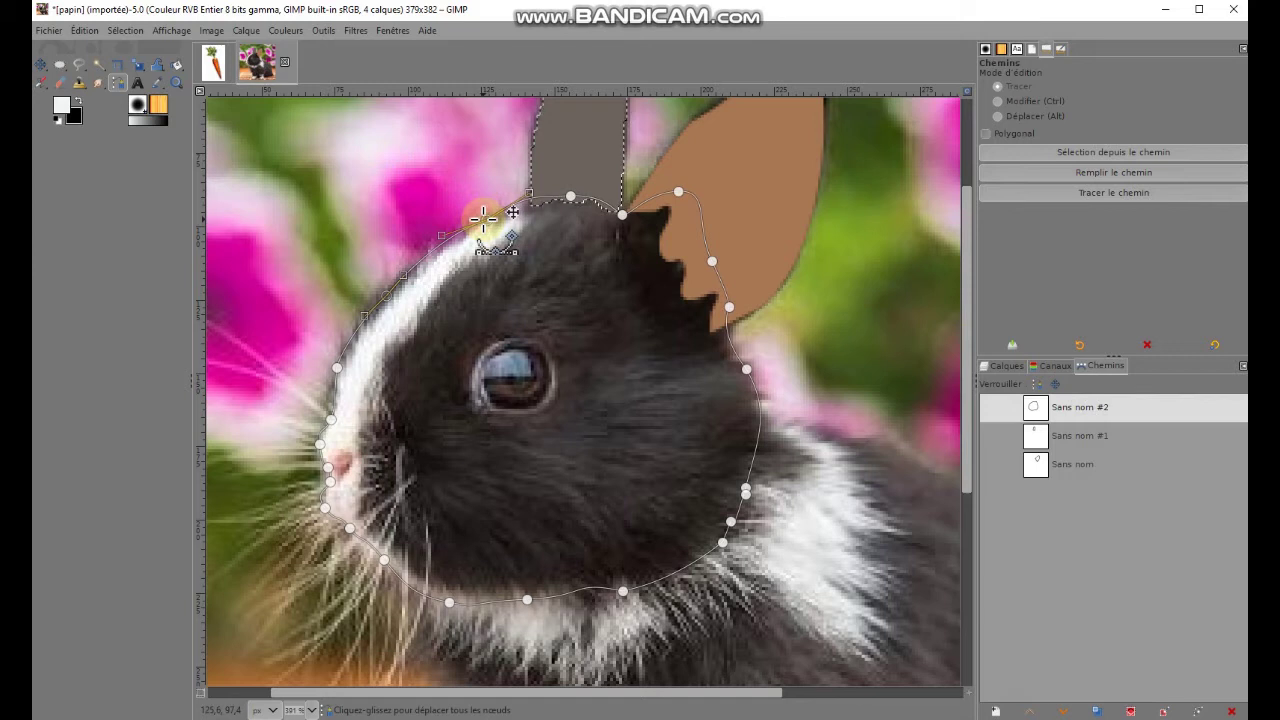
key("Return")
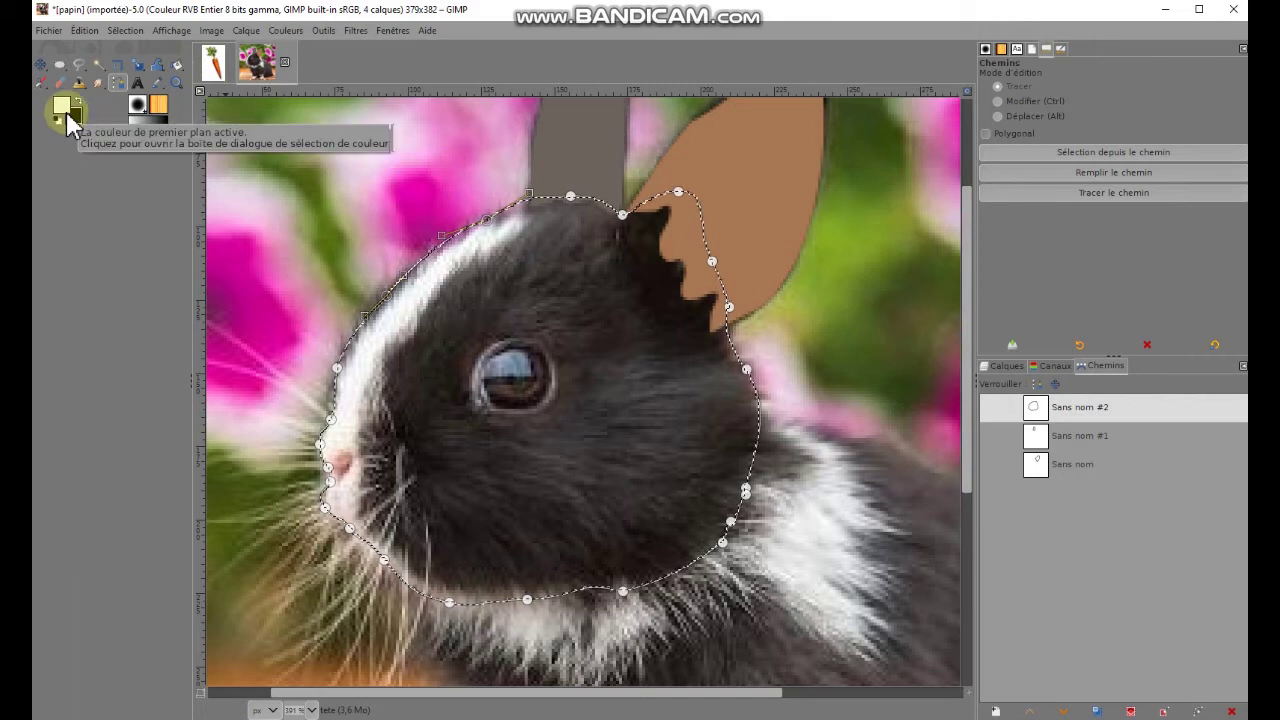
- Reset to default colours and bucket-fill the head selection with white
key("d")
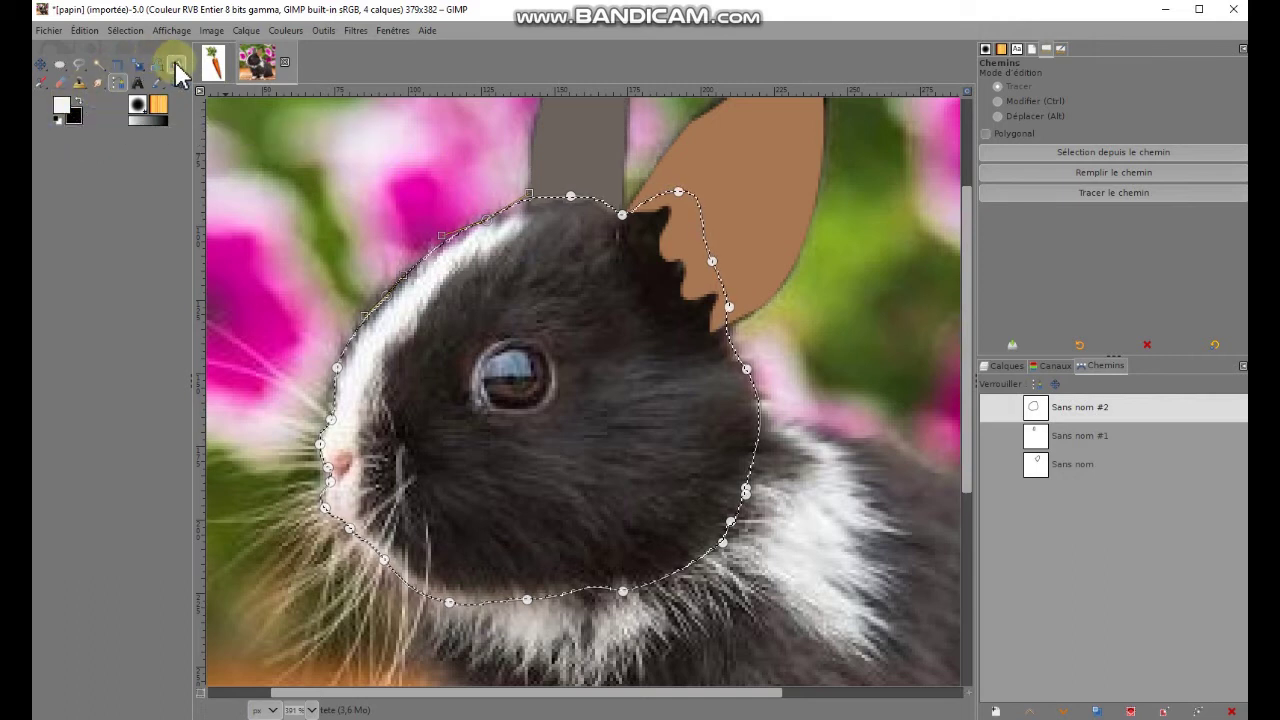
left_click(176, 64)
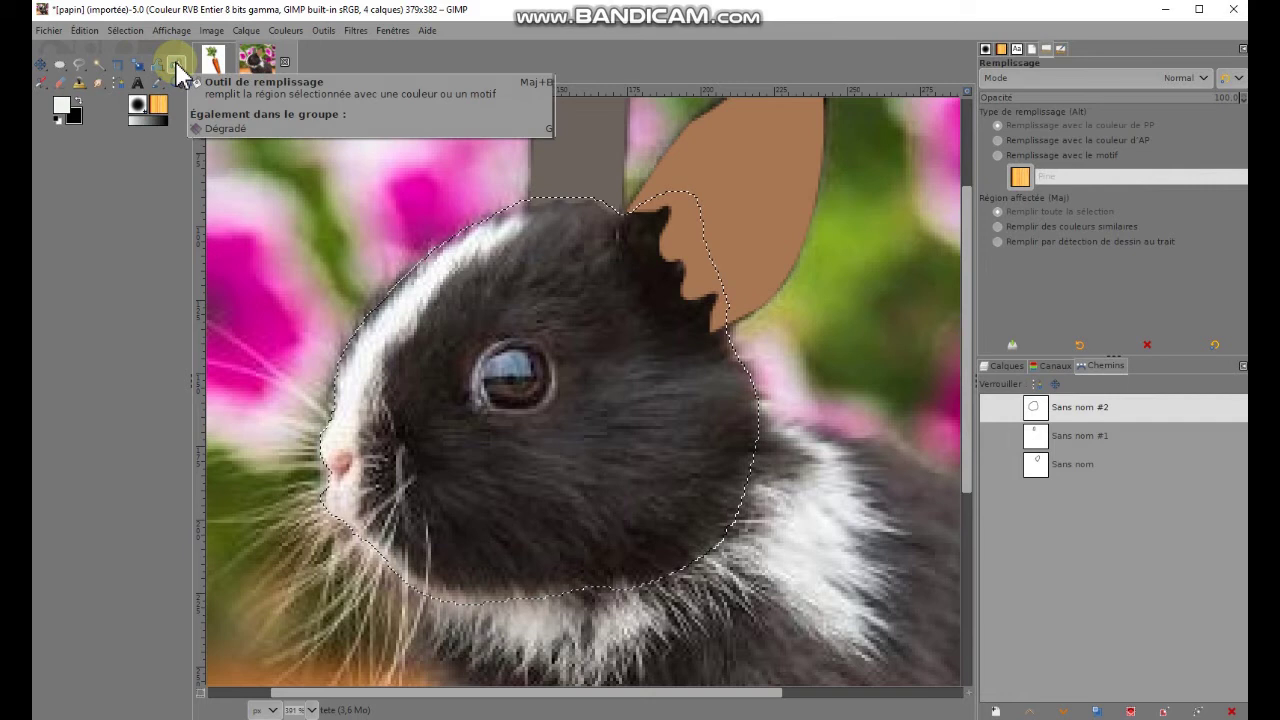
left_click(447, 348)
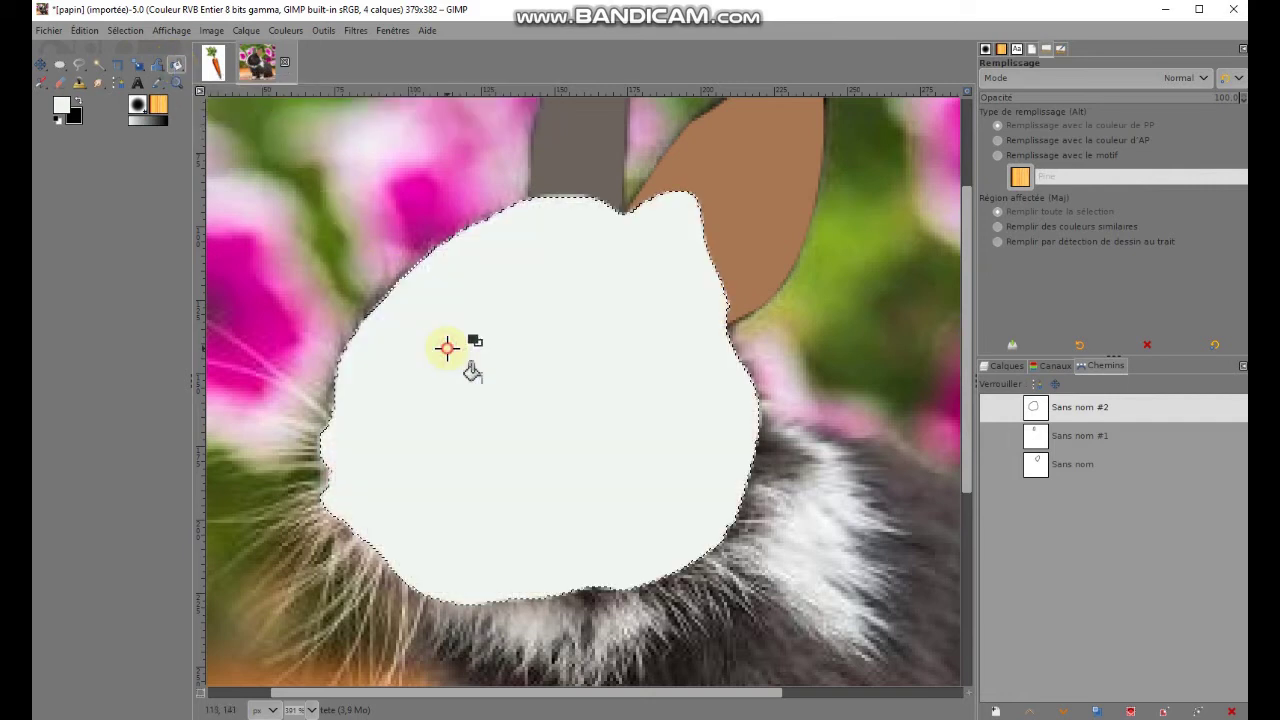
- Restack layers so Copie de papin.JPG sits above tete, just beneath oreille
left_click(1005, 366)
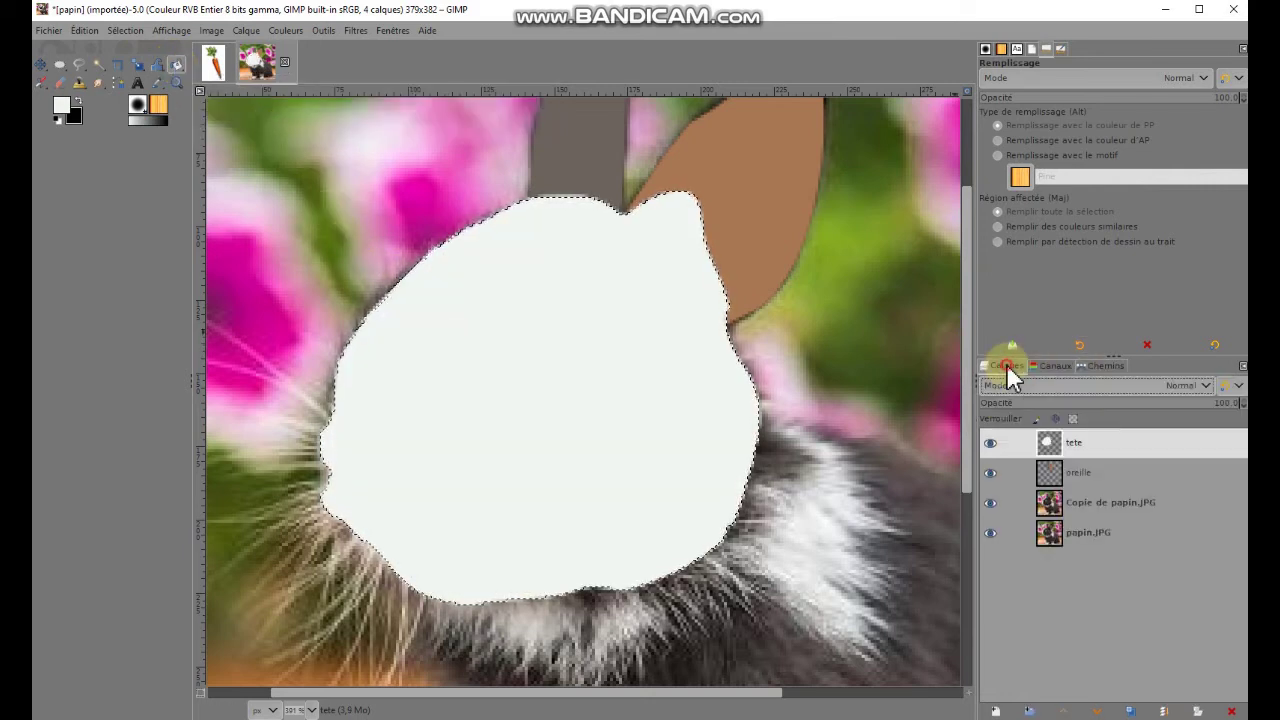
mouse_move(1086, 447)
left_mouse_down()
mouse_move(1074, 500)
mouse_move(1107, 487)
left_mouse_up()
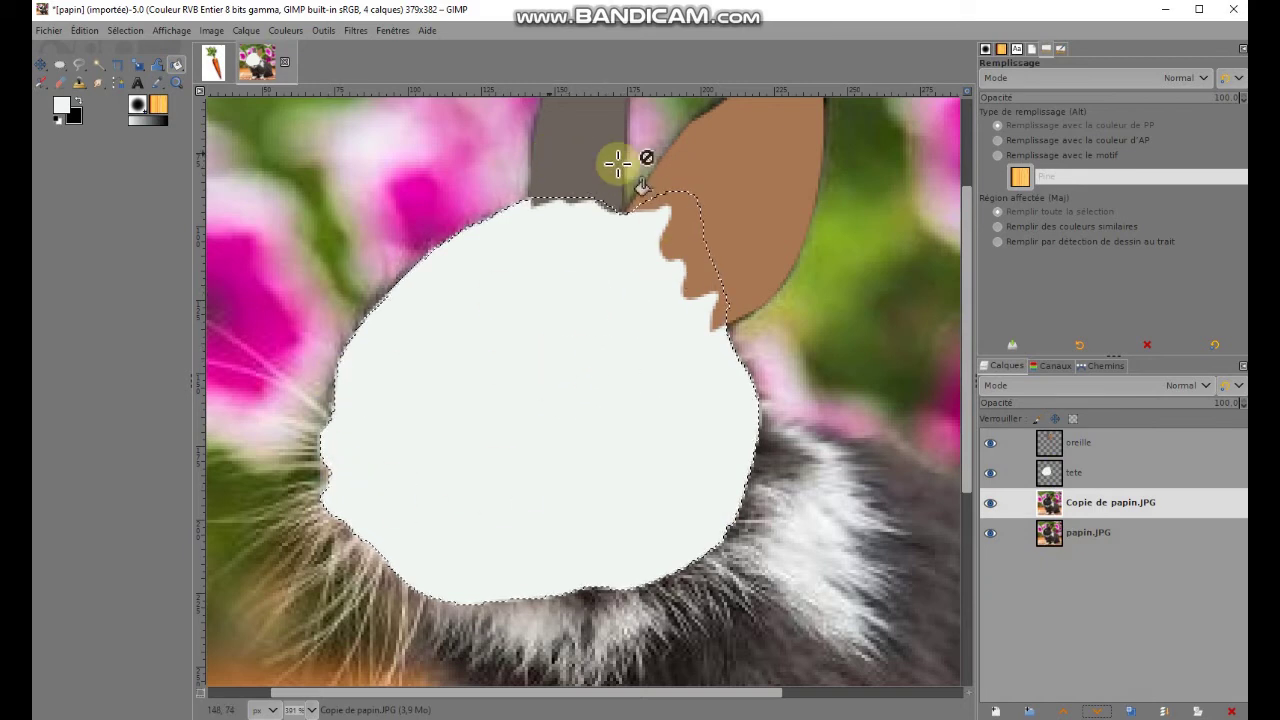
left_click_drag(1050, 443, 1059, 452)
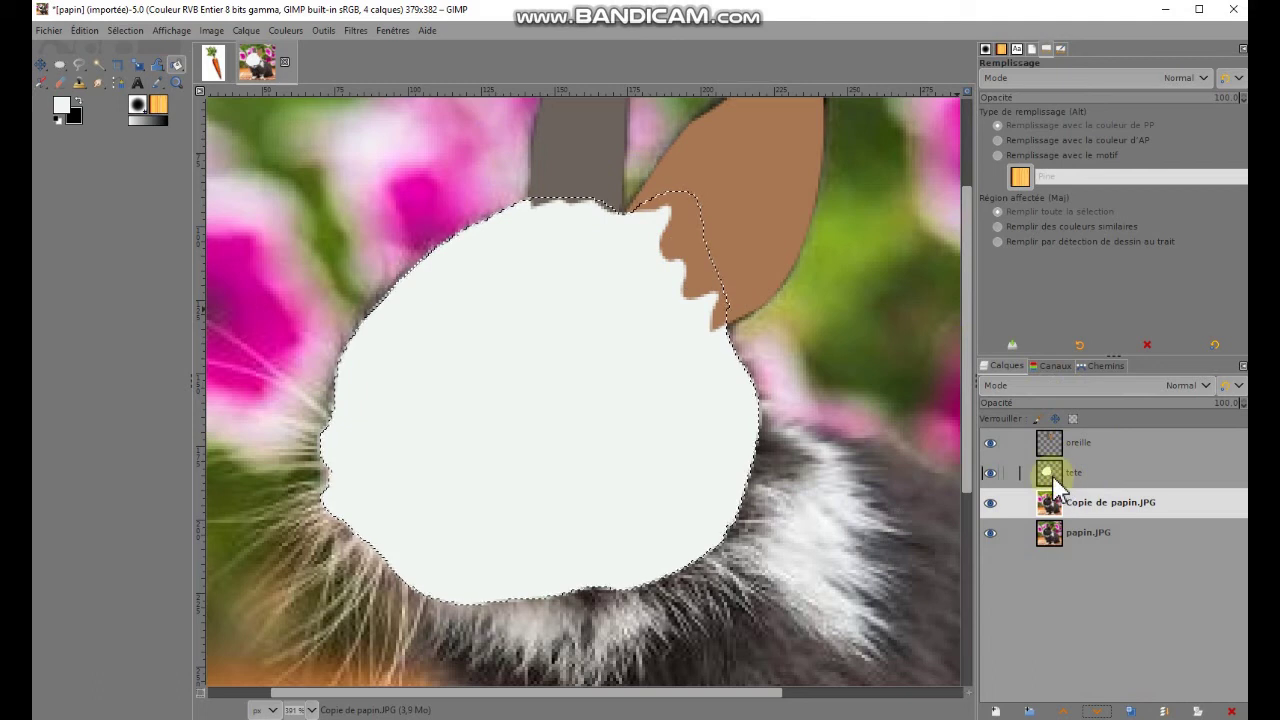
left_click(650, 330)
left_click(1015, 533)
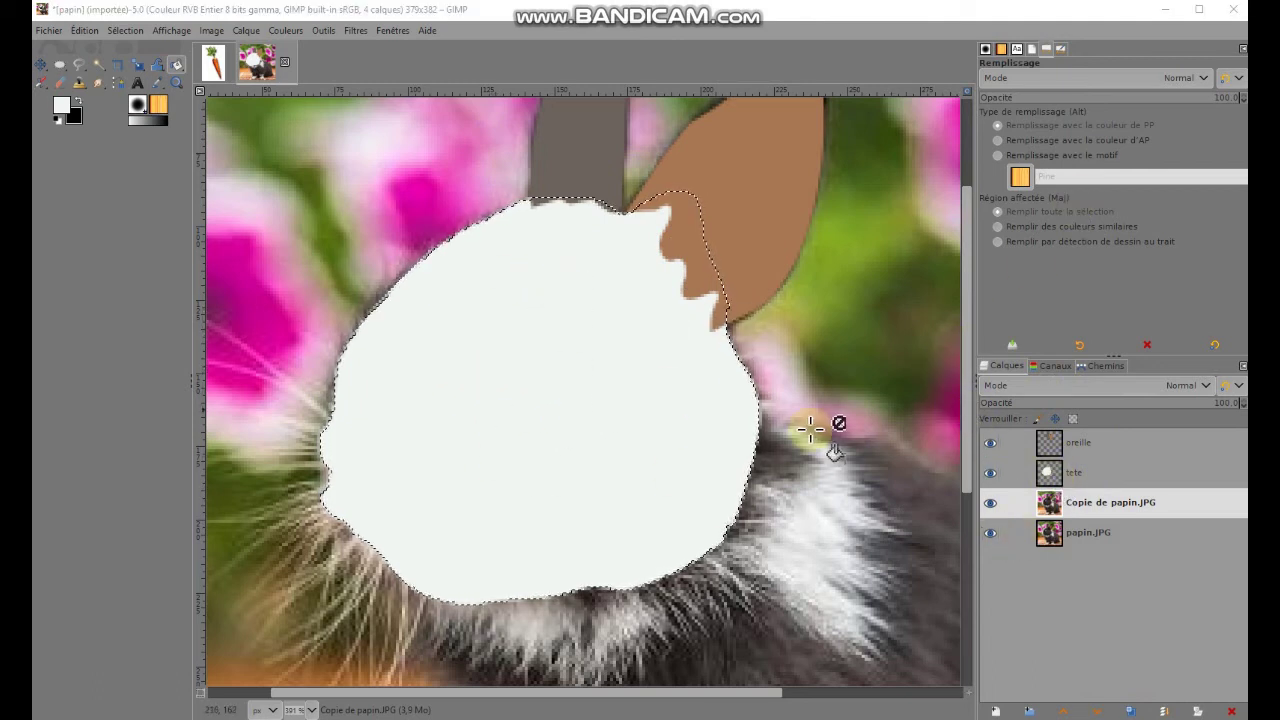
left_click(1050, 508)
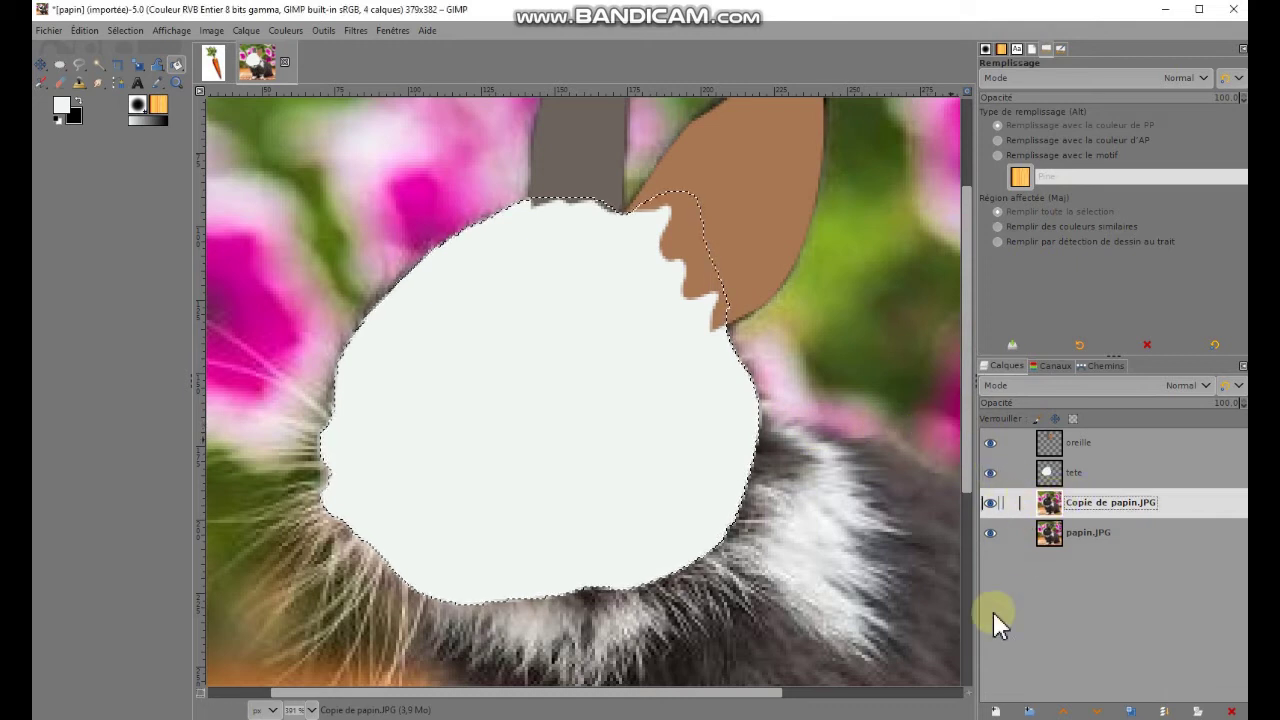
left_click(1064, 712)
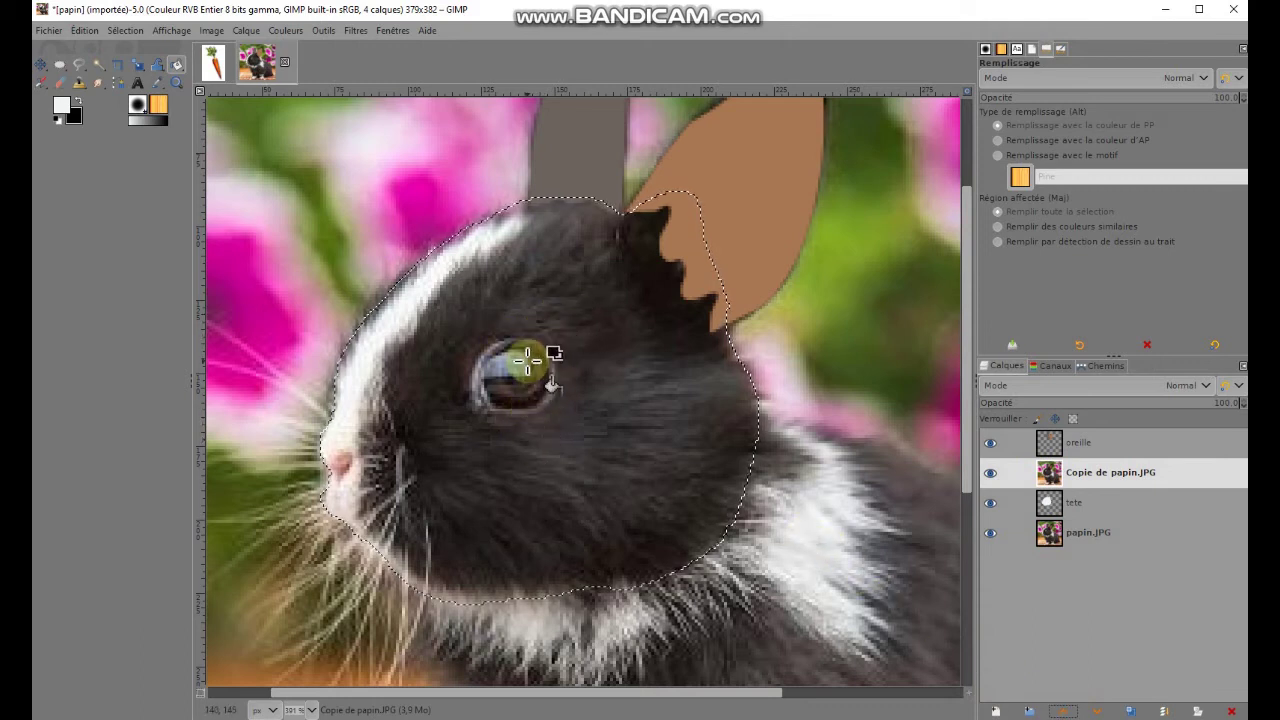
scroll(445, 205, "up", 5)
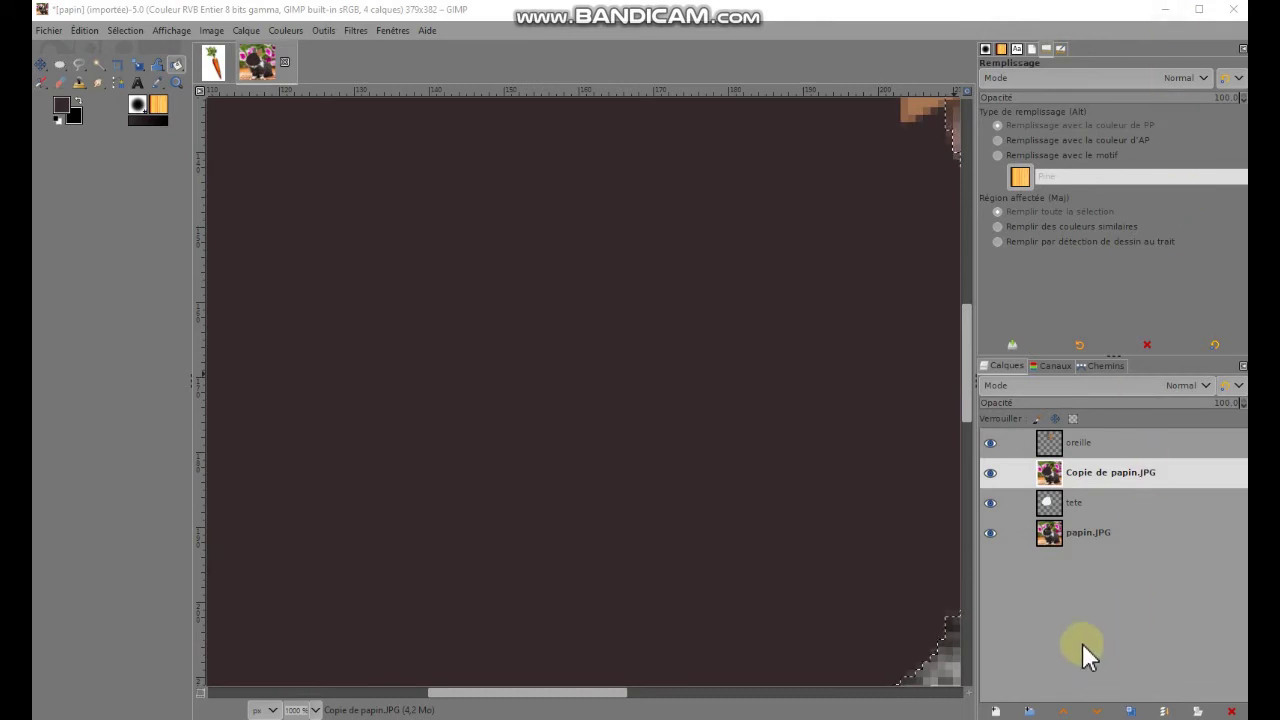
- Add a layer named 'oeil', raise Copie de papin.JPG above it, and make oeil active
left_click(996, 712)
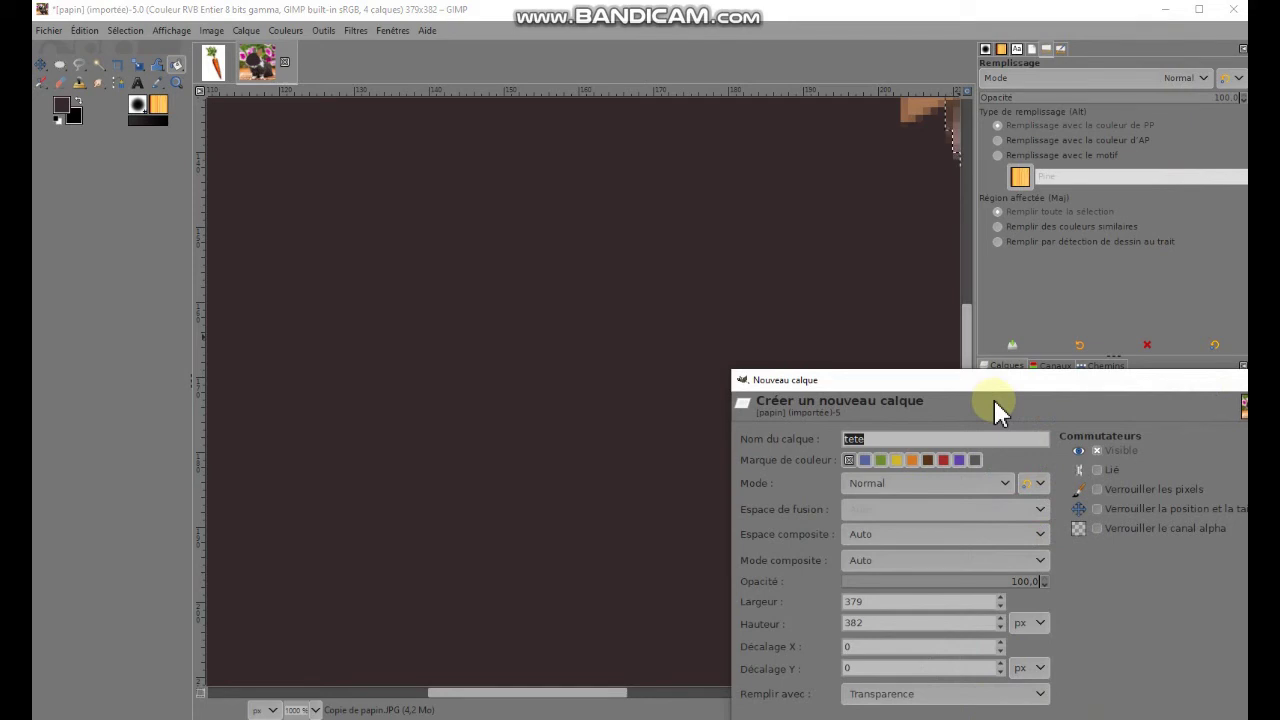
type("oeil")
key("Return")
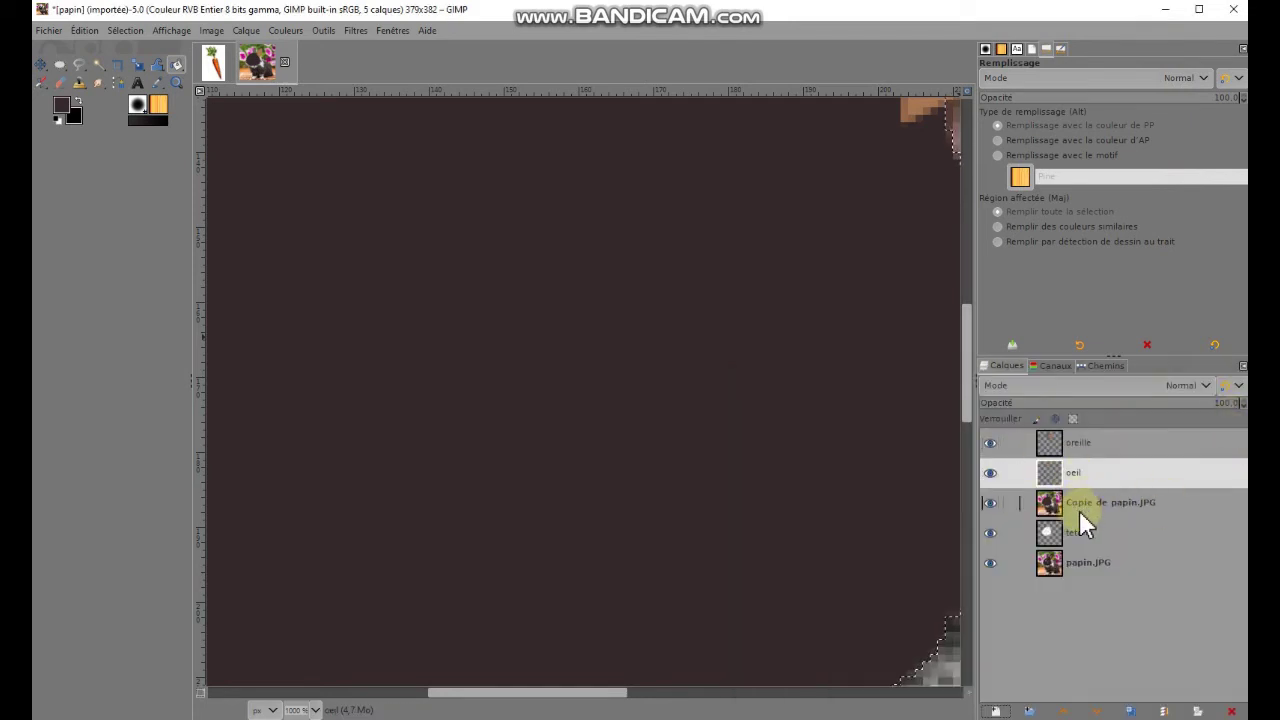
left_click(1058, 512)
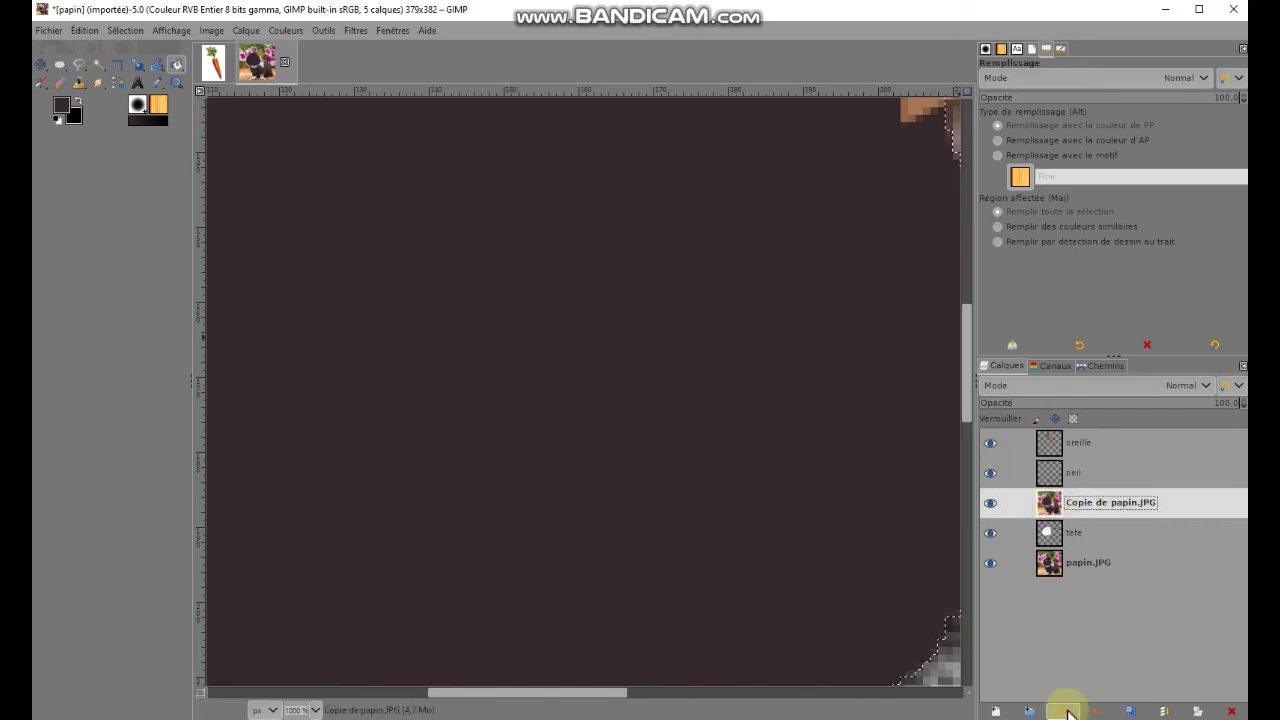
left_click(1066, 711)
left_click(1051, 500)
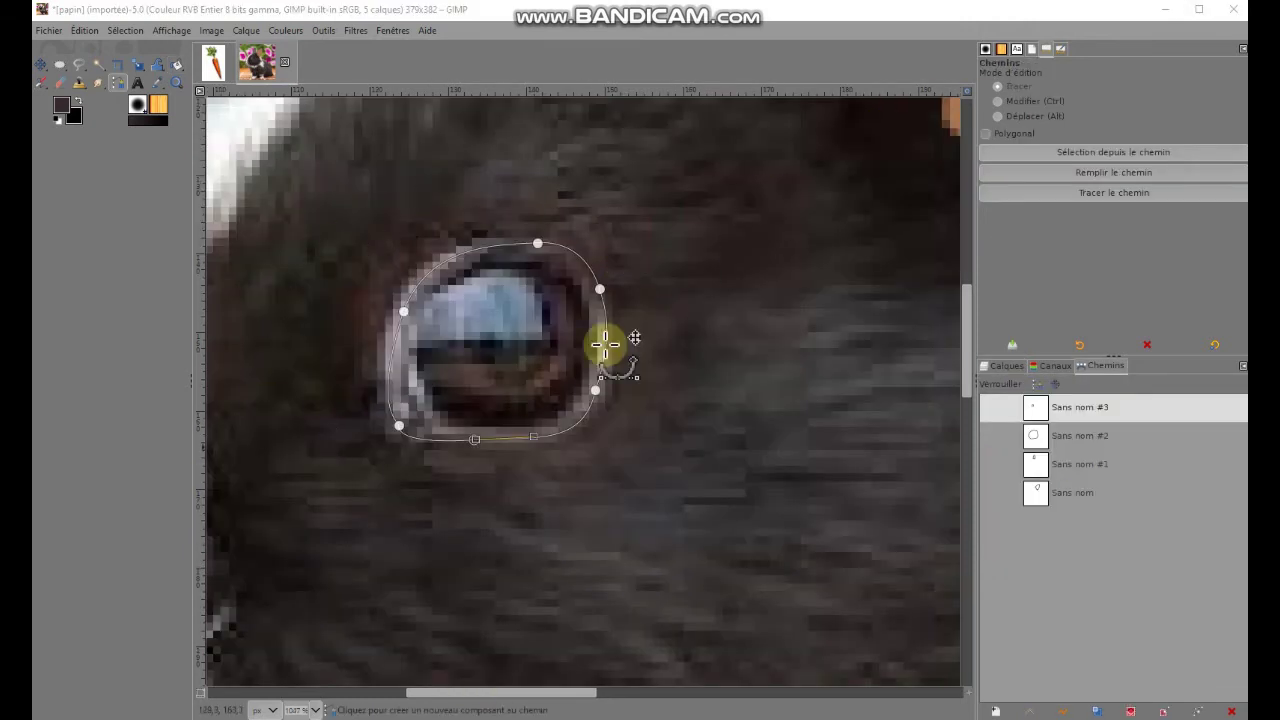
- Outline the eye with a path, then pick the Color Picker tool
left_click(476, 251)
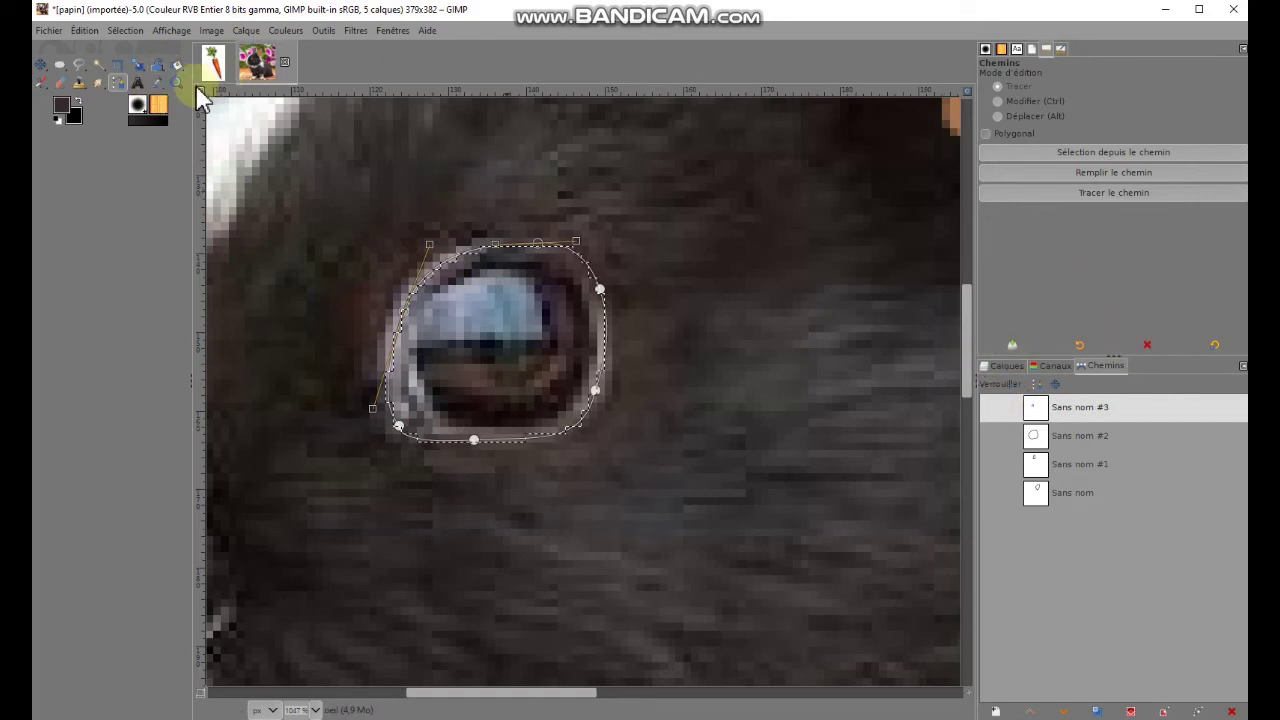
left_click(157, 82)
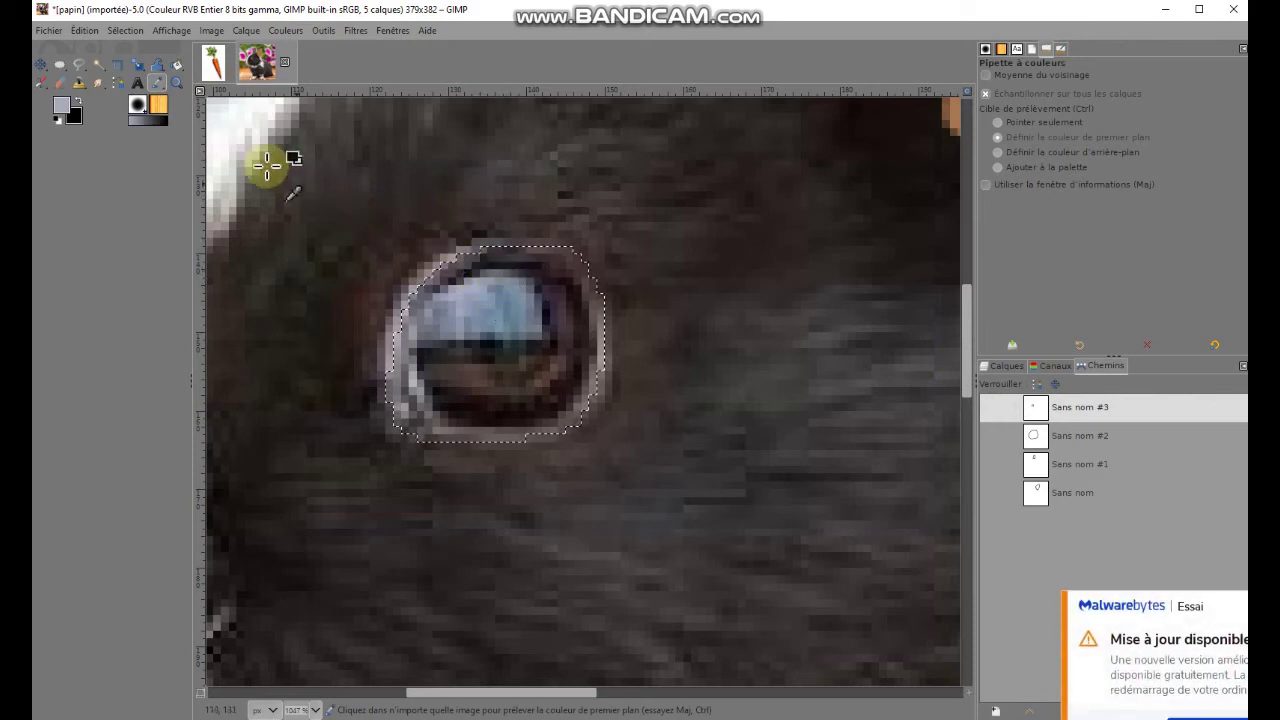
- Bucket-fill the eye pale blue-grey on oeil, checking it by lowering then raising Copie de papin.JPG
left_click(176, 64)
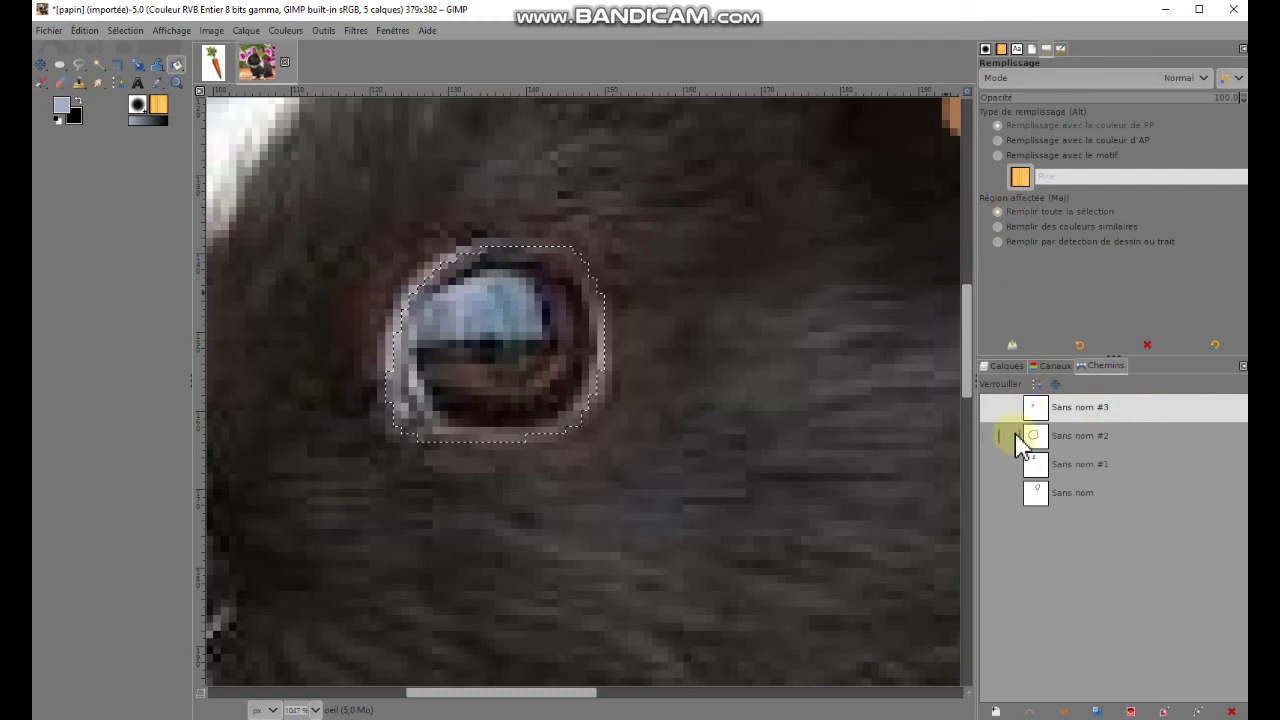
left_click(1008, 366)
left_click(1055, 530)
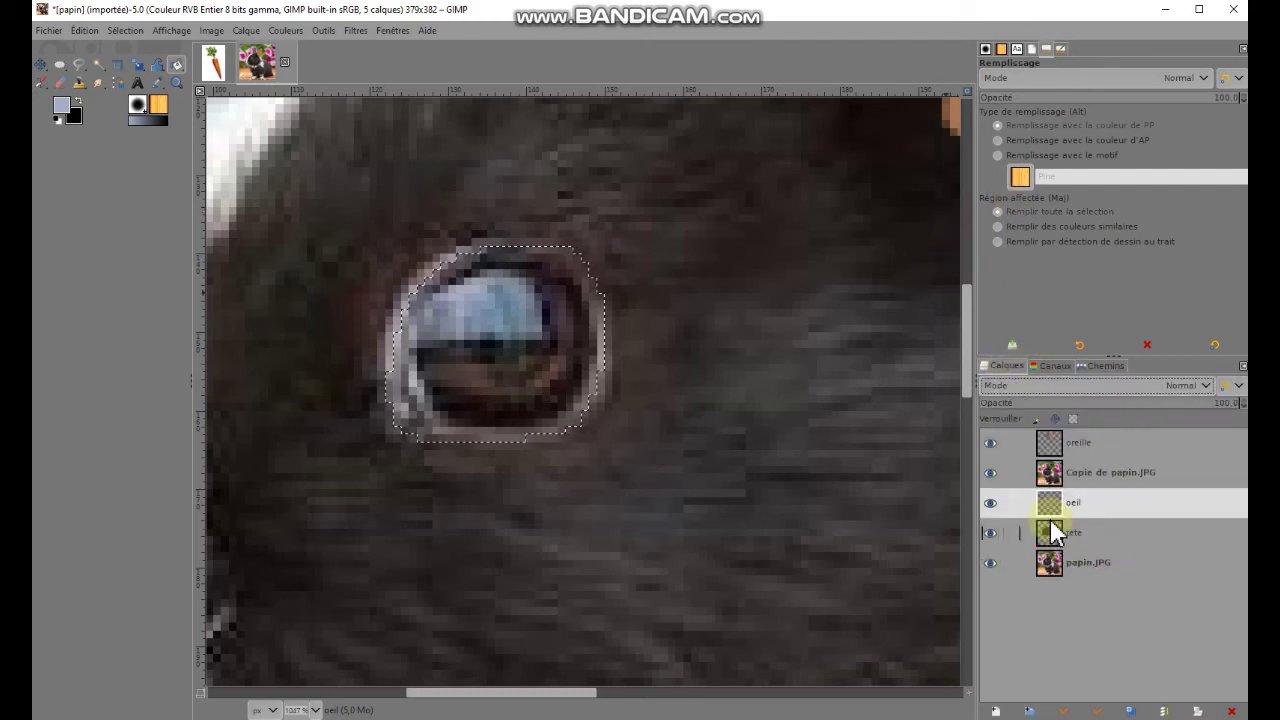
left_click(1055, 485)
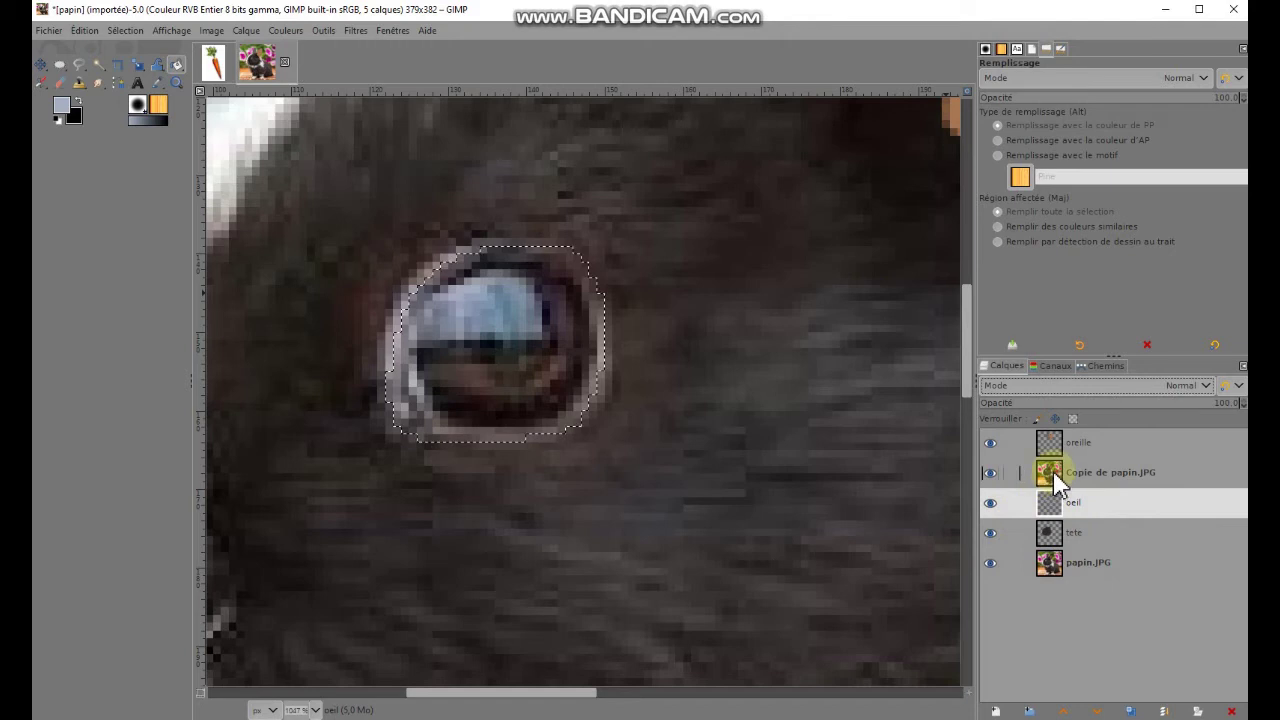
left_click(1097, 712)
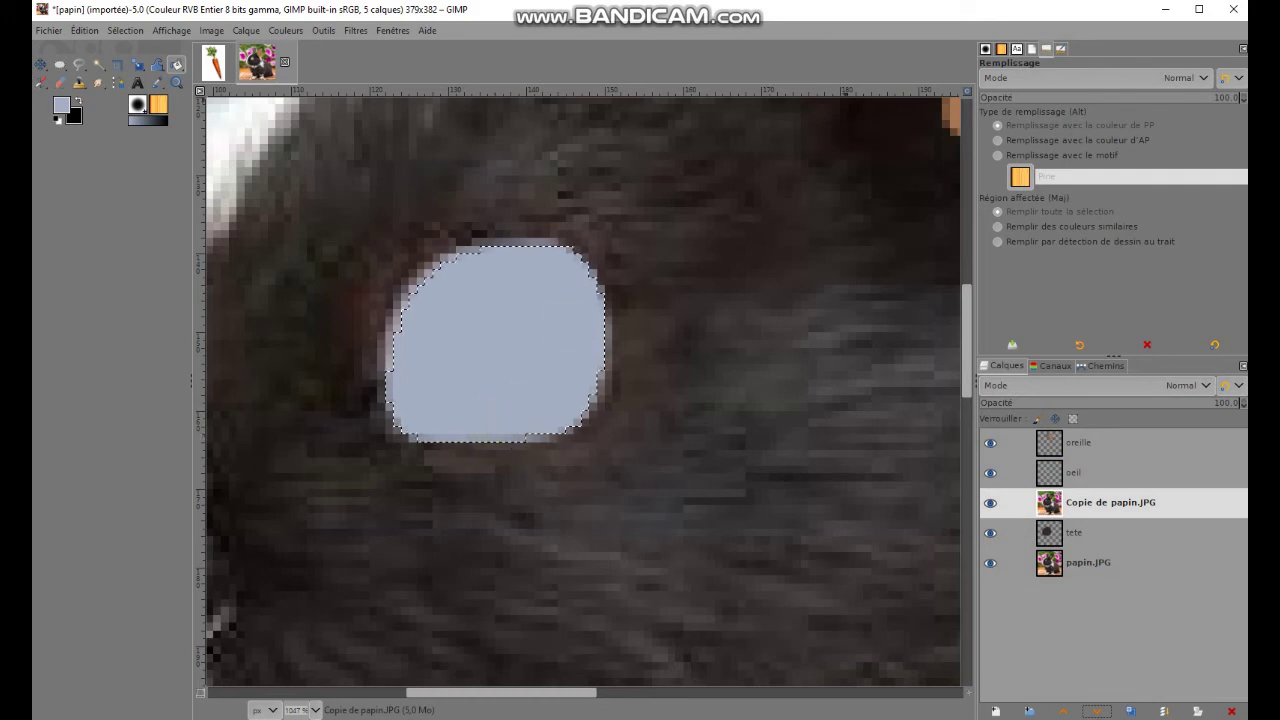
key("z")
left_click(731, 283)
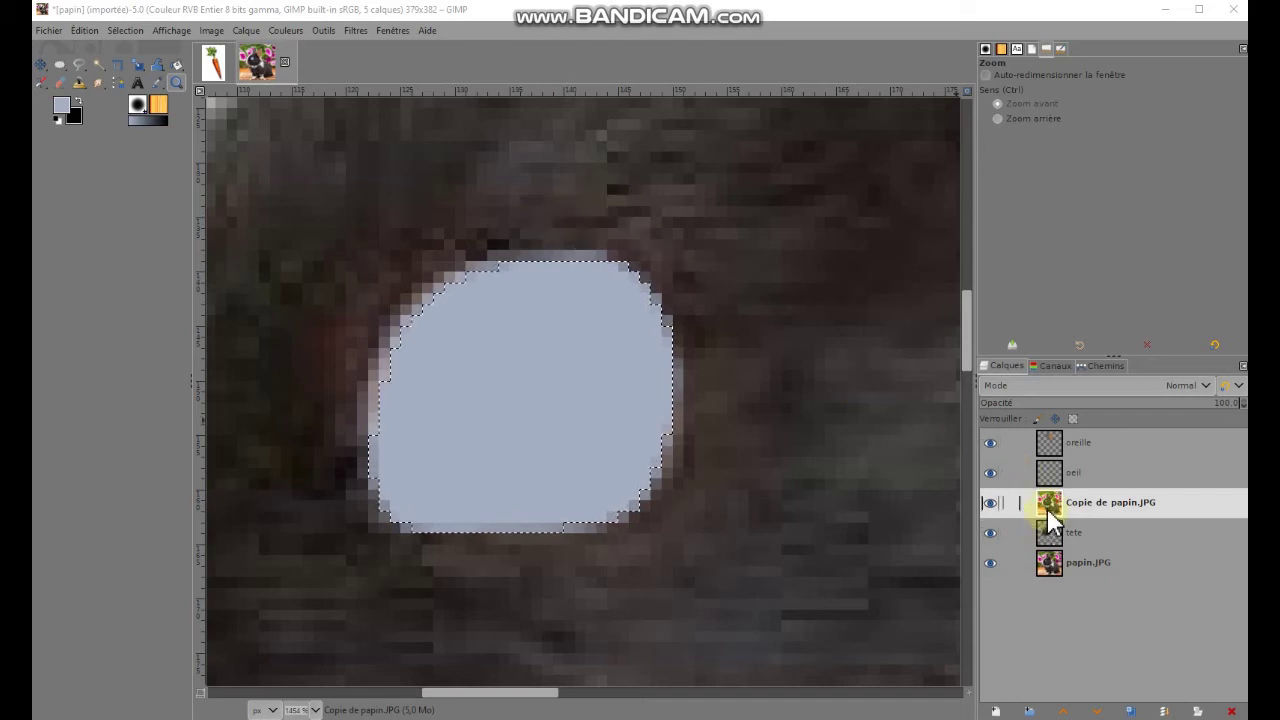
left_click(1062, 710)
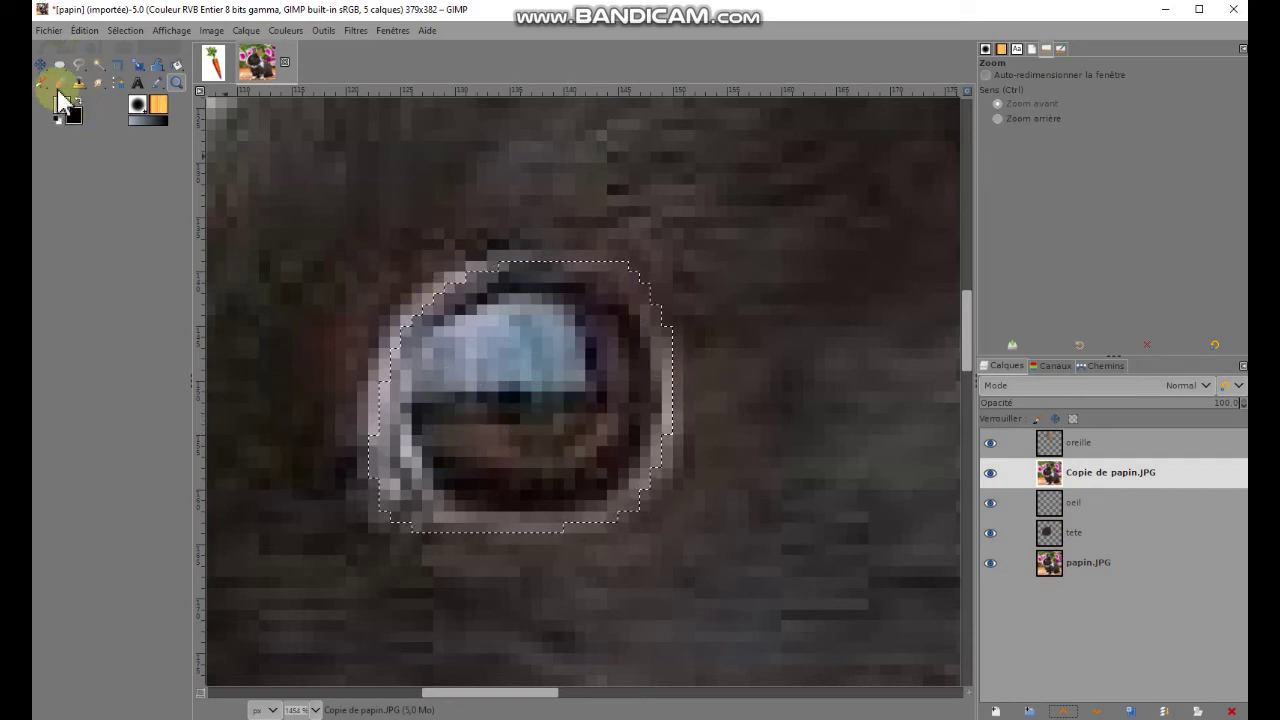
- Fit a 23×19 px elliptical selection over the pupil and sample its dark colour
left_click(60, 65)
left_click_drag(462, 312, 650, 489)
left_click_drag(471, 349, 415, 315)
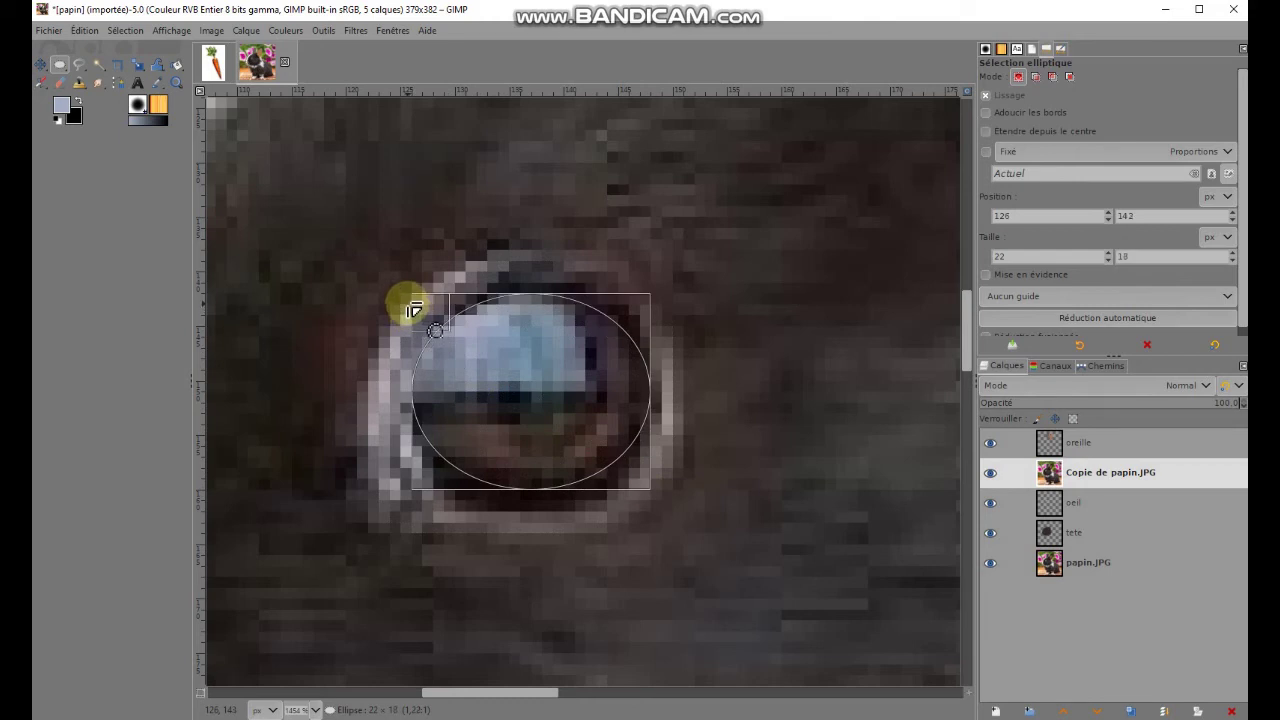
left_click_drag(412, 307, 411, 306)
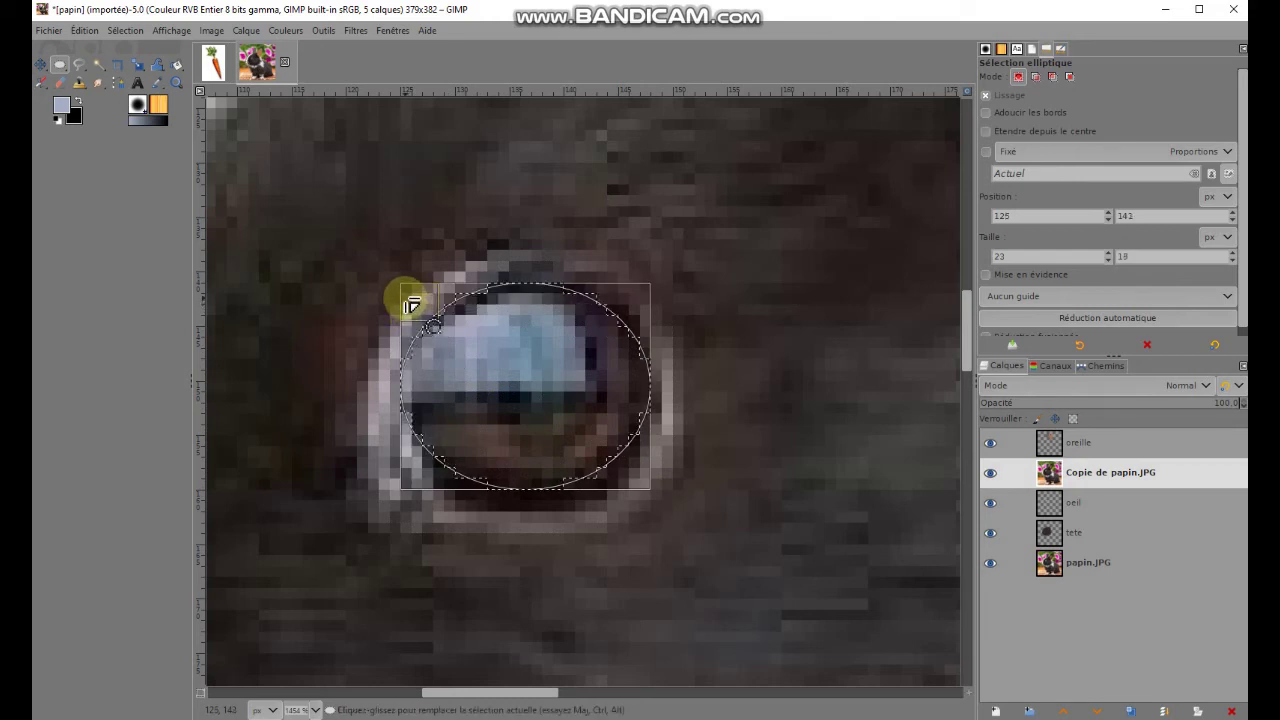
key("Page_Down")
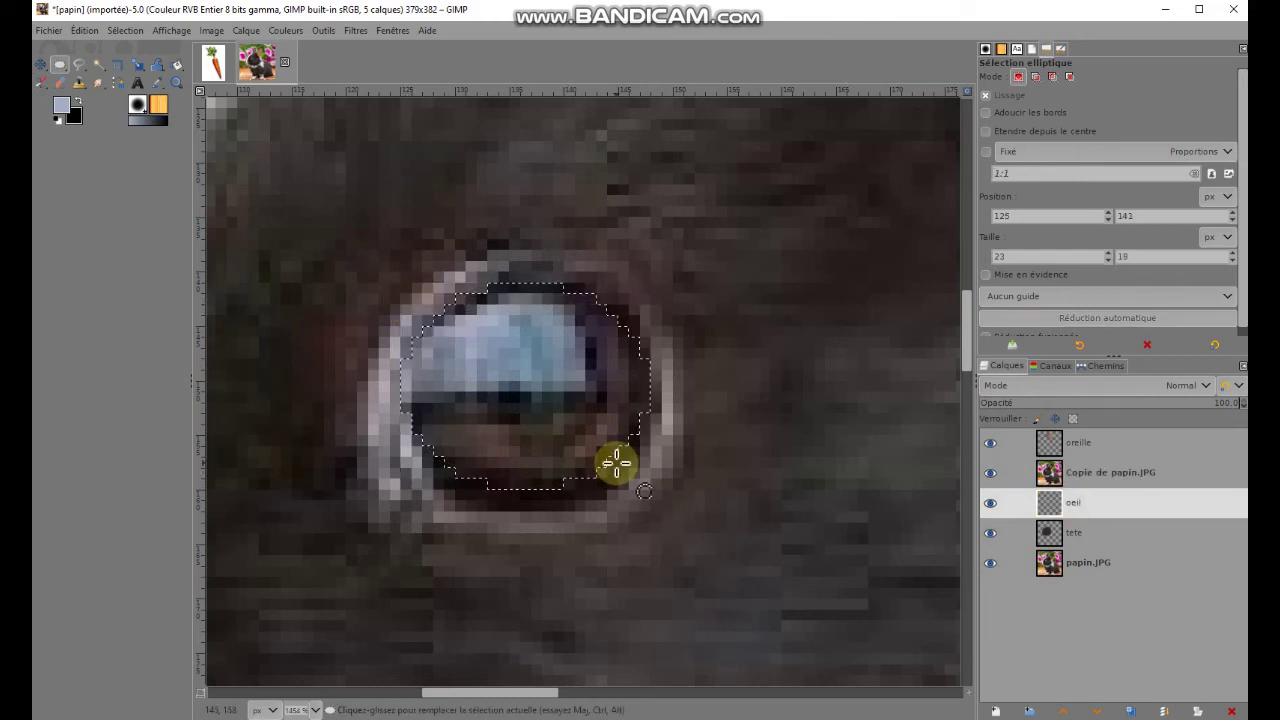
left_click(155, 86)
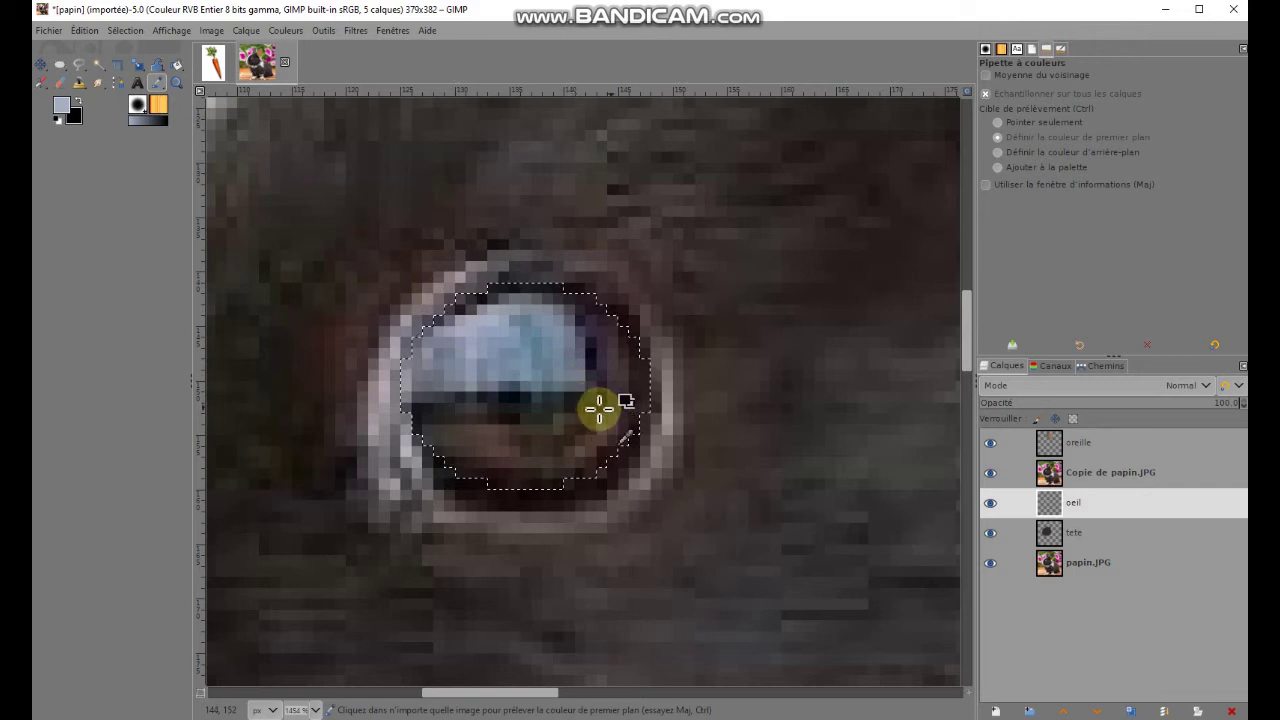
- Fill the pupil dark on oeil, verify by restacking Copie de papin.JPG, and begin the highlight path
left_click(177, 65)
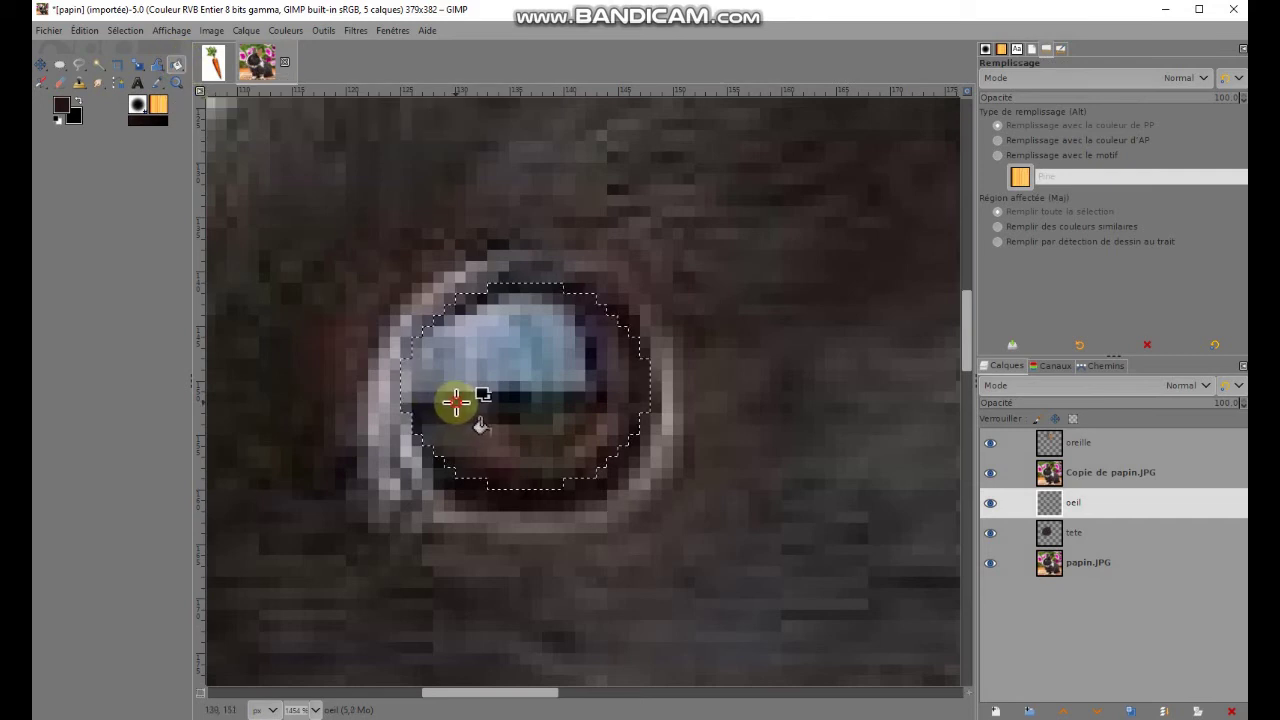
left_click(1083, 501)
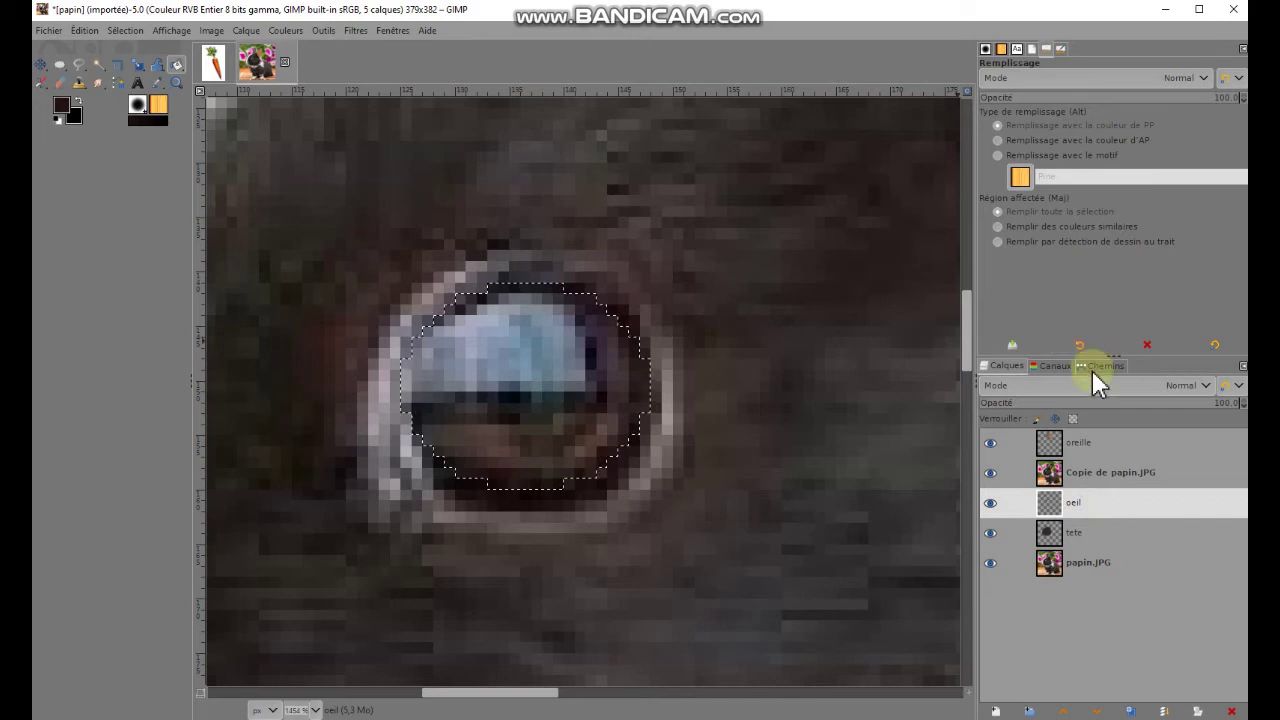
left_click(1055, 472)
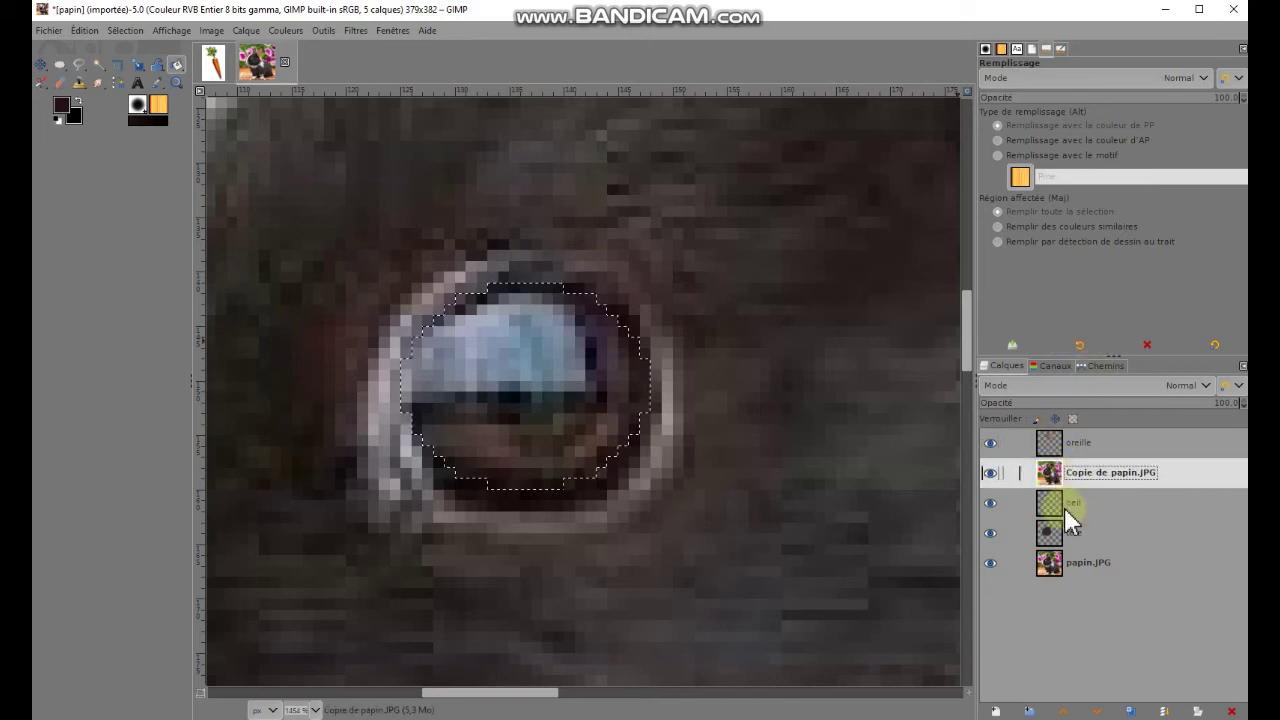
left_click(1096, 712)
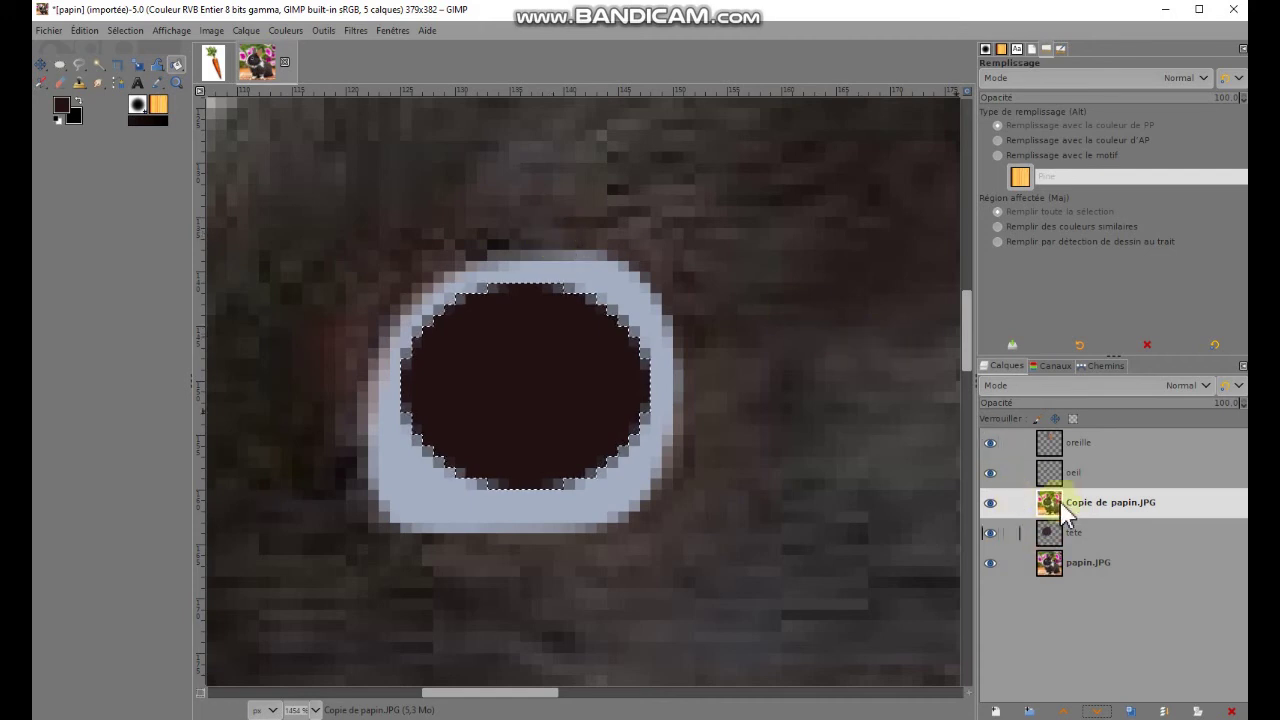
left_click(1062, 710)
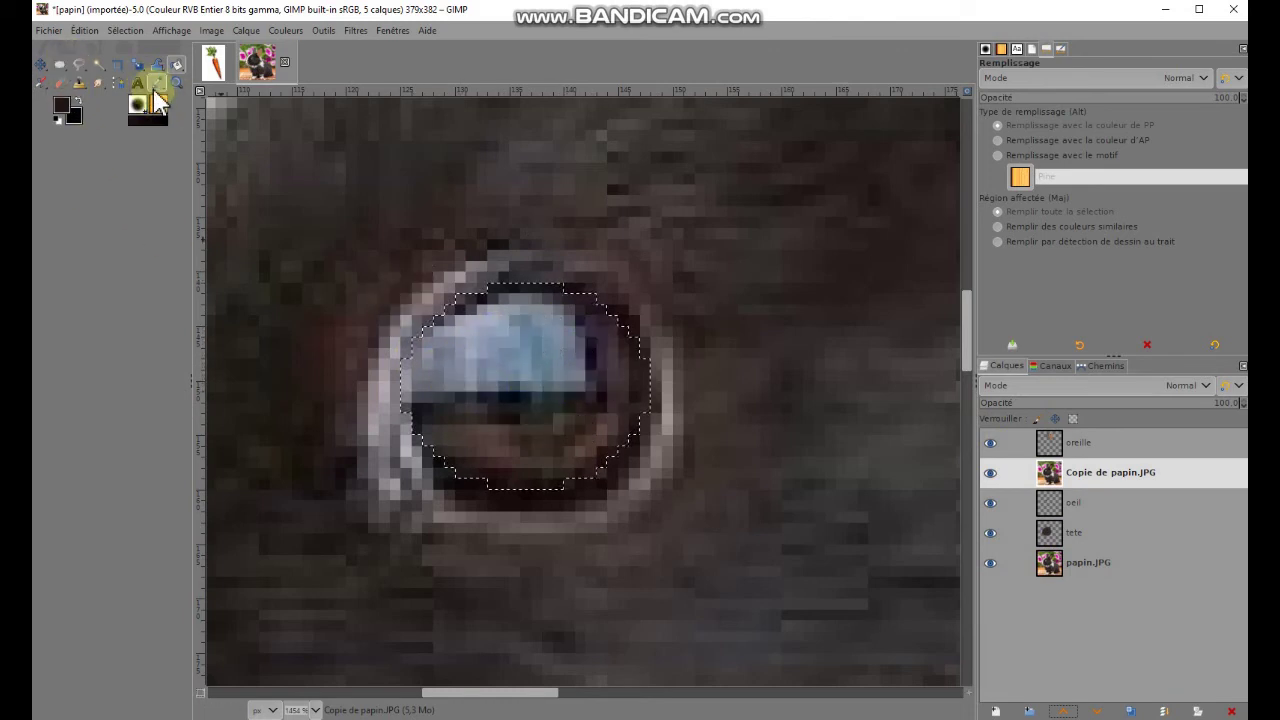
left_click(118, 83)
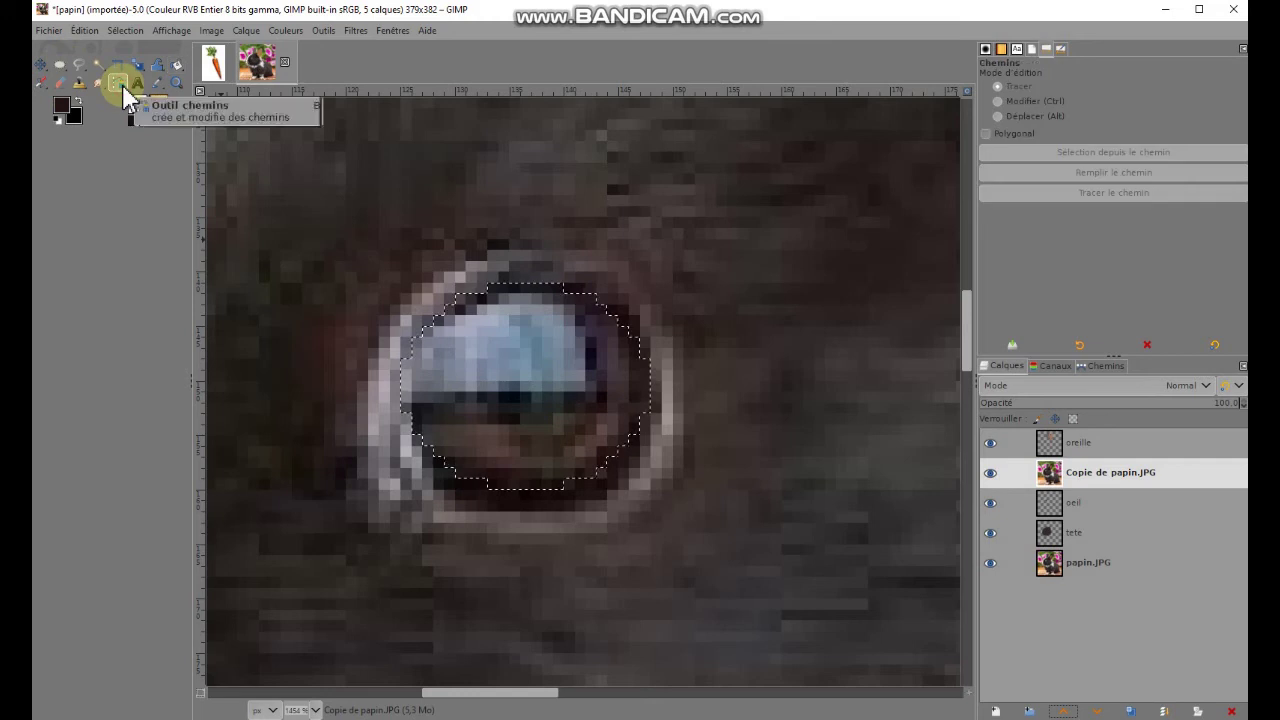
left_click(462, 305)
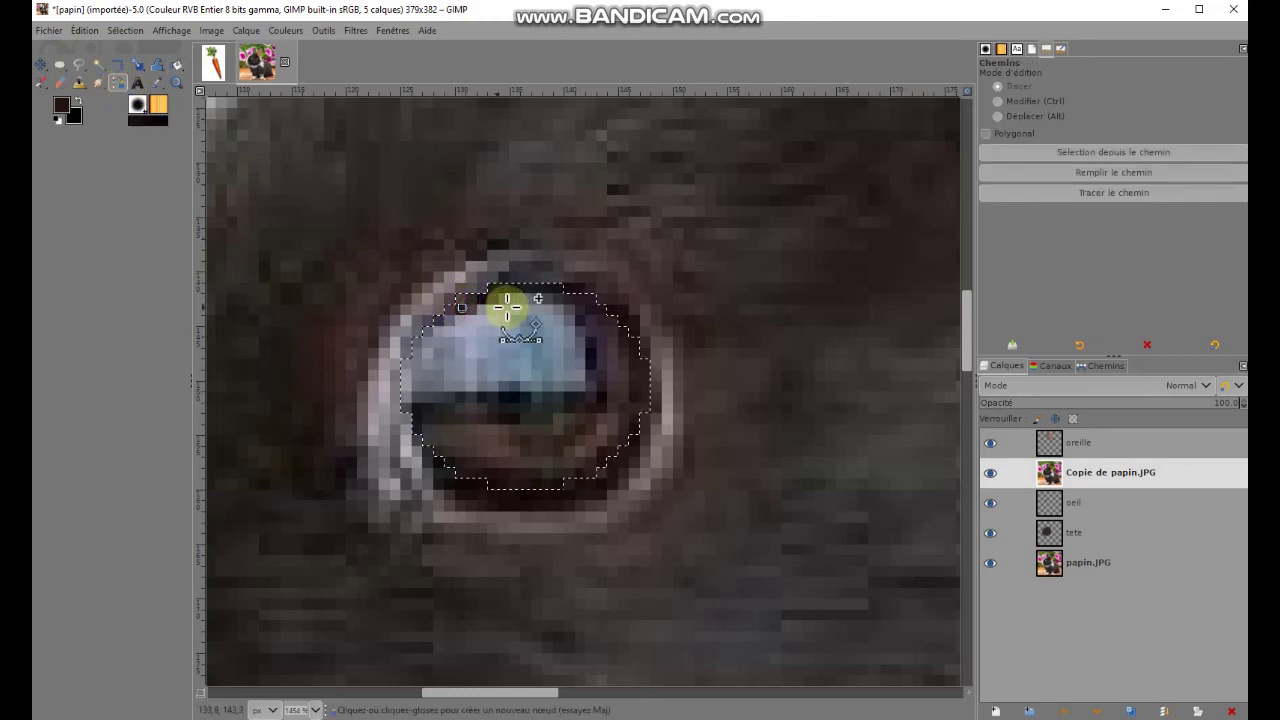
- Trace a path around the eye's pale highlight
left_click(567, 309)
left_click(579, 373)
left_click(541, 391)
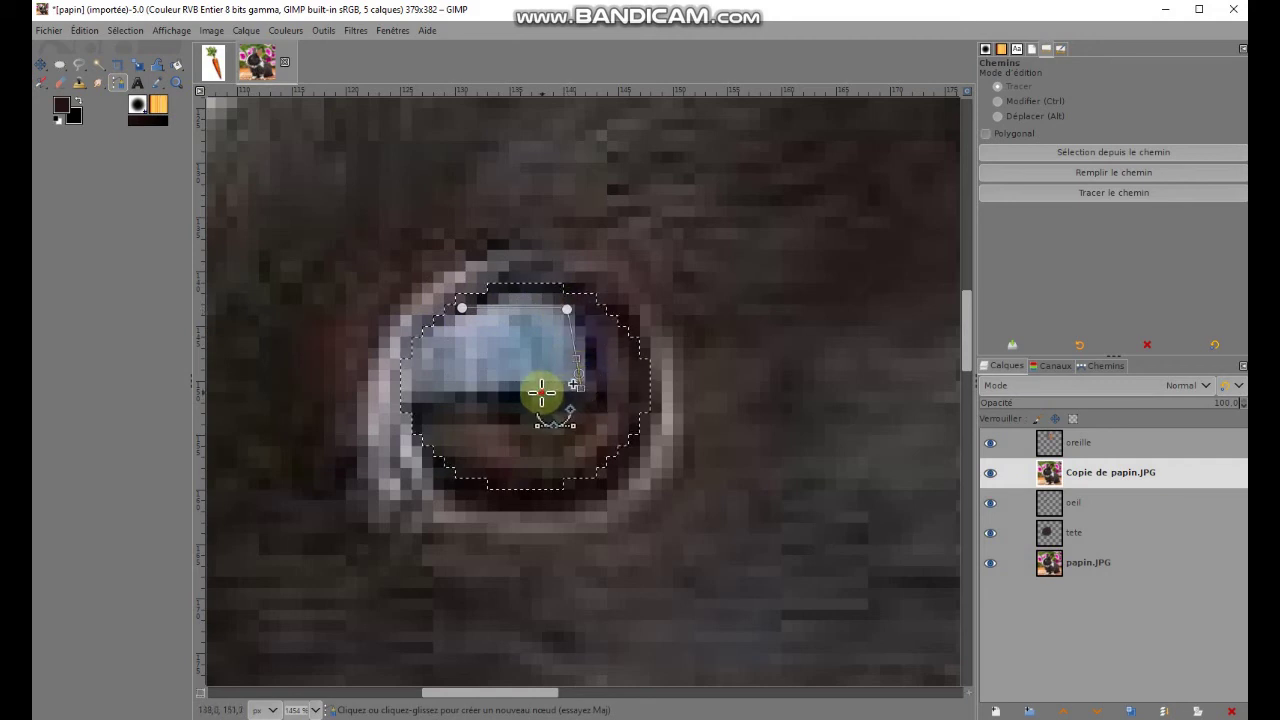
left_click_drag(453, 393, 406, 379)
left_click(457, 311)
- Set white as foreground, activate oeil, and convert the highlight path into a selection
left_click(58, 120)
left_click(82, 100)
key("Page_Down")
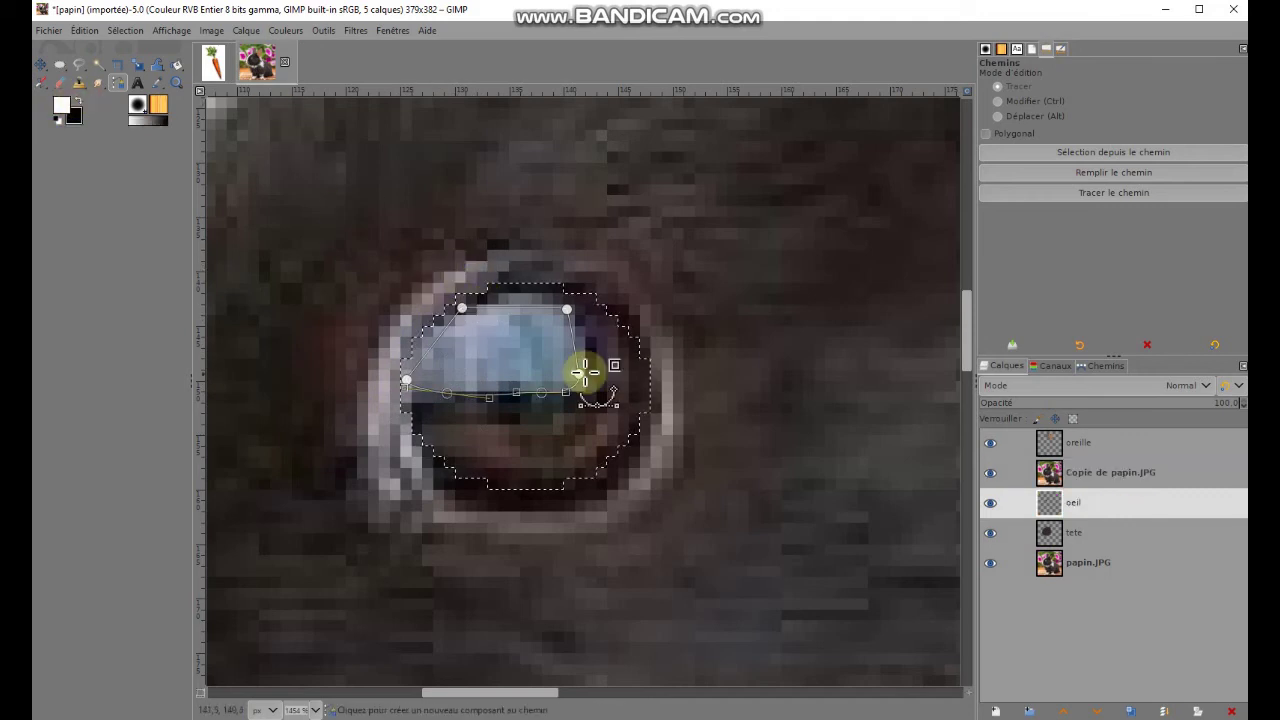
key("shift+v")
left_click(579, 374)
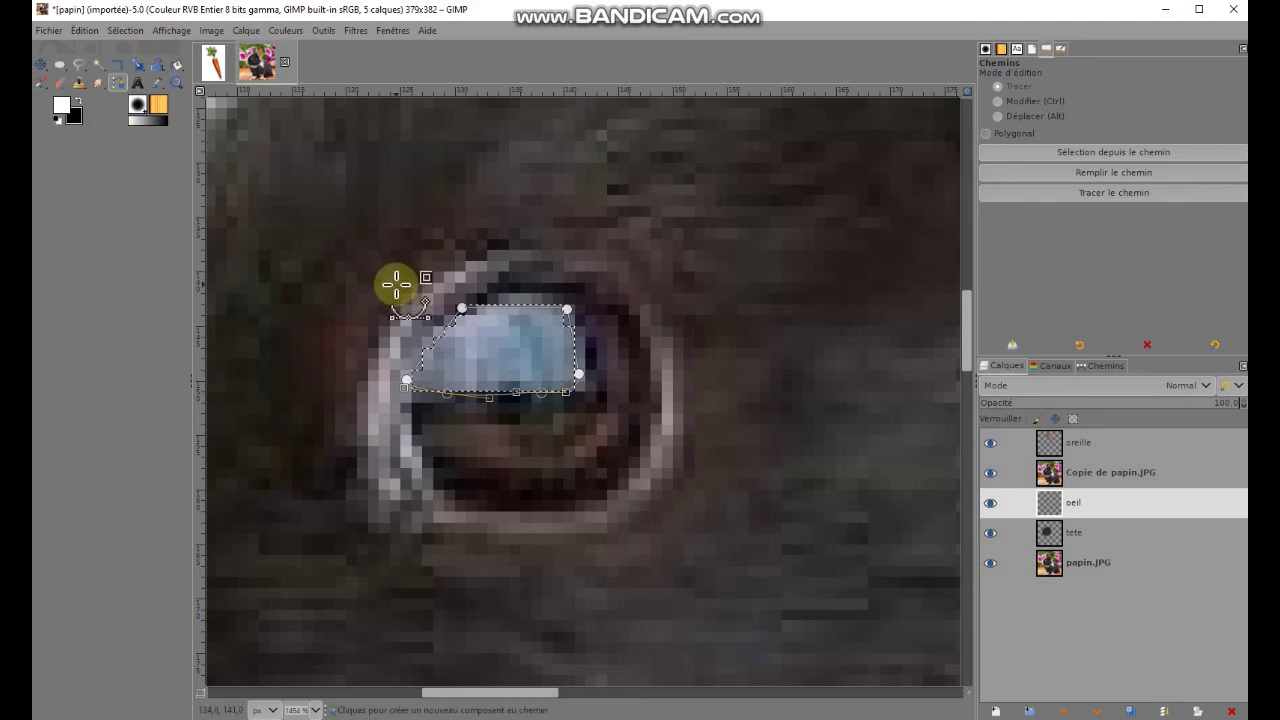
left_click(177, 65)
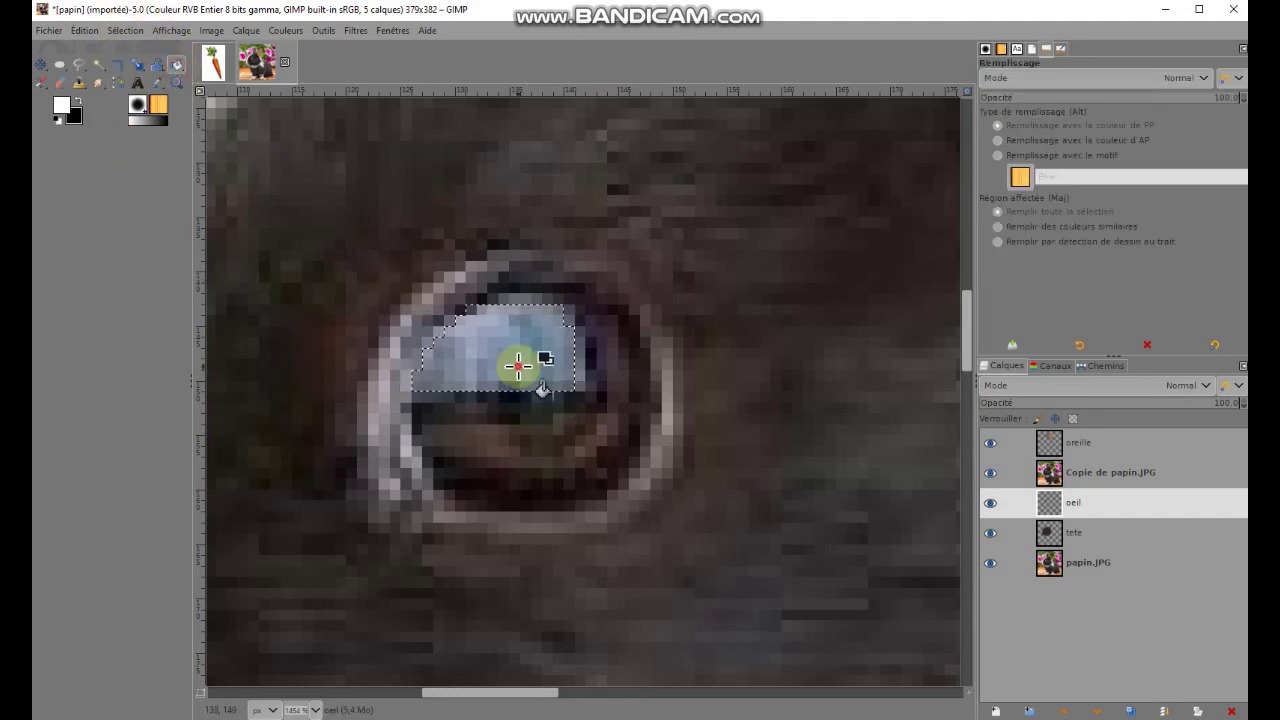
- Fill the highlight white, move Copie de papin.JPG below oeil, and zoom out to the whole bunny
double_click(1070, 503)
left_click(1062, 476)
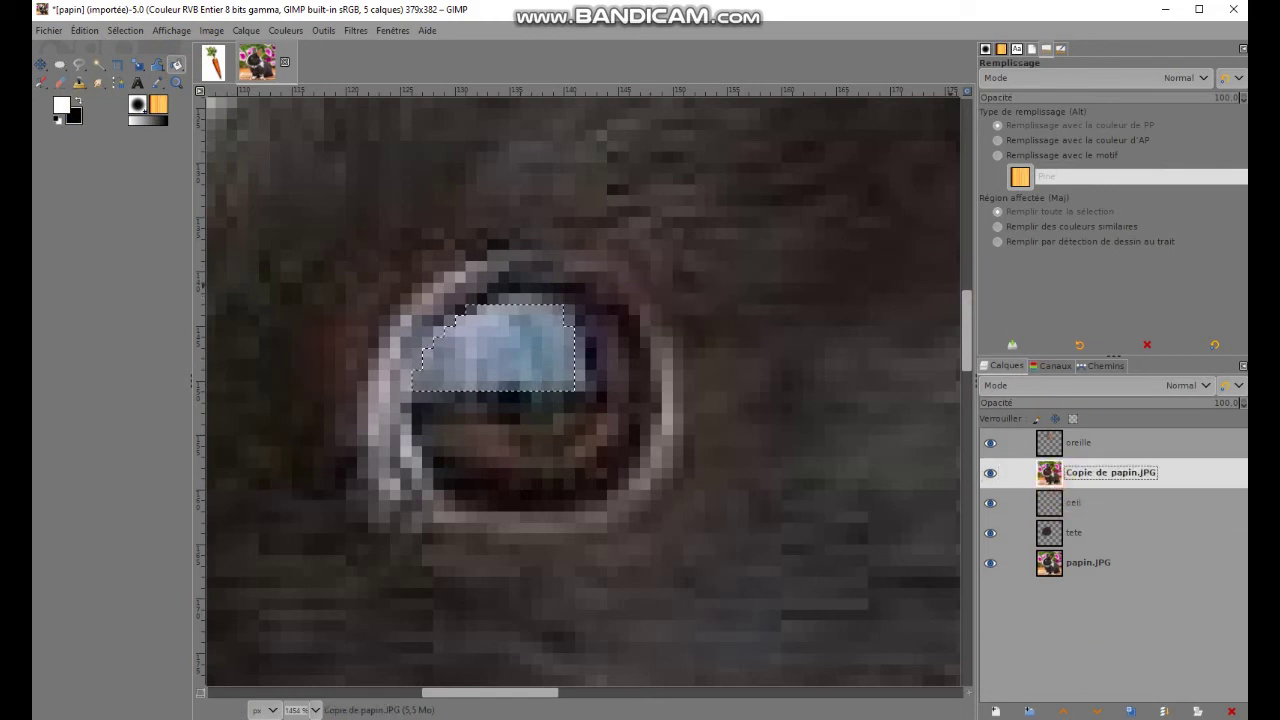
left_click(1097, 712)
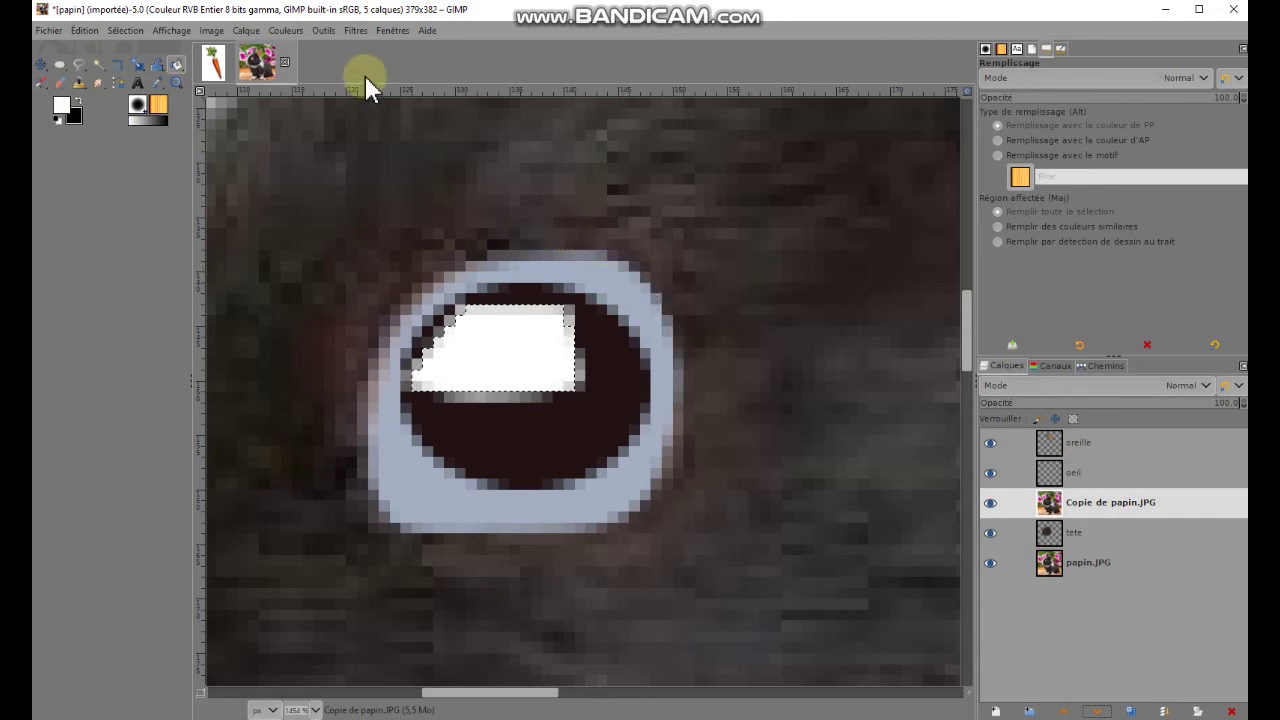
left_click_drag(303, 709, 237, 708)
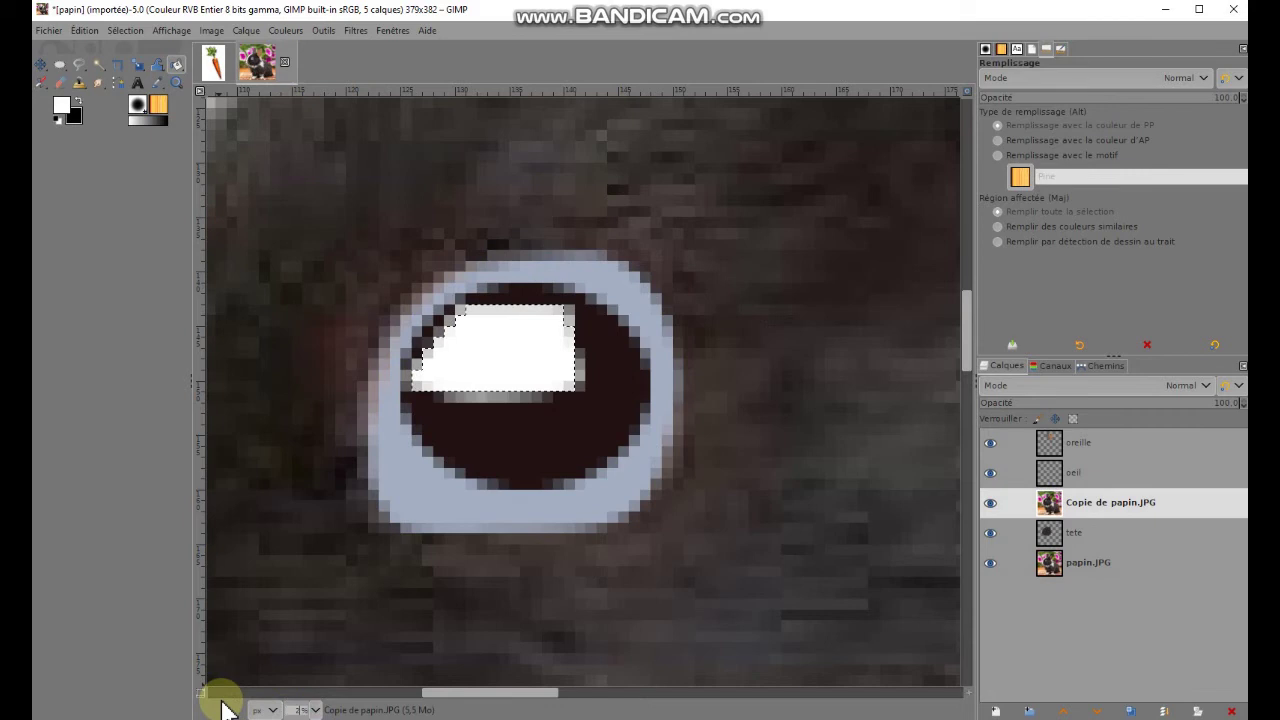
key("Return")
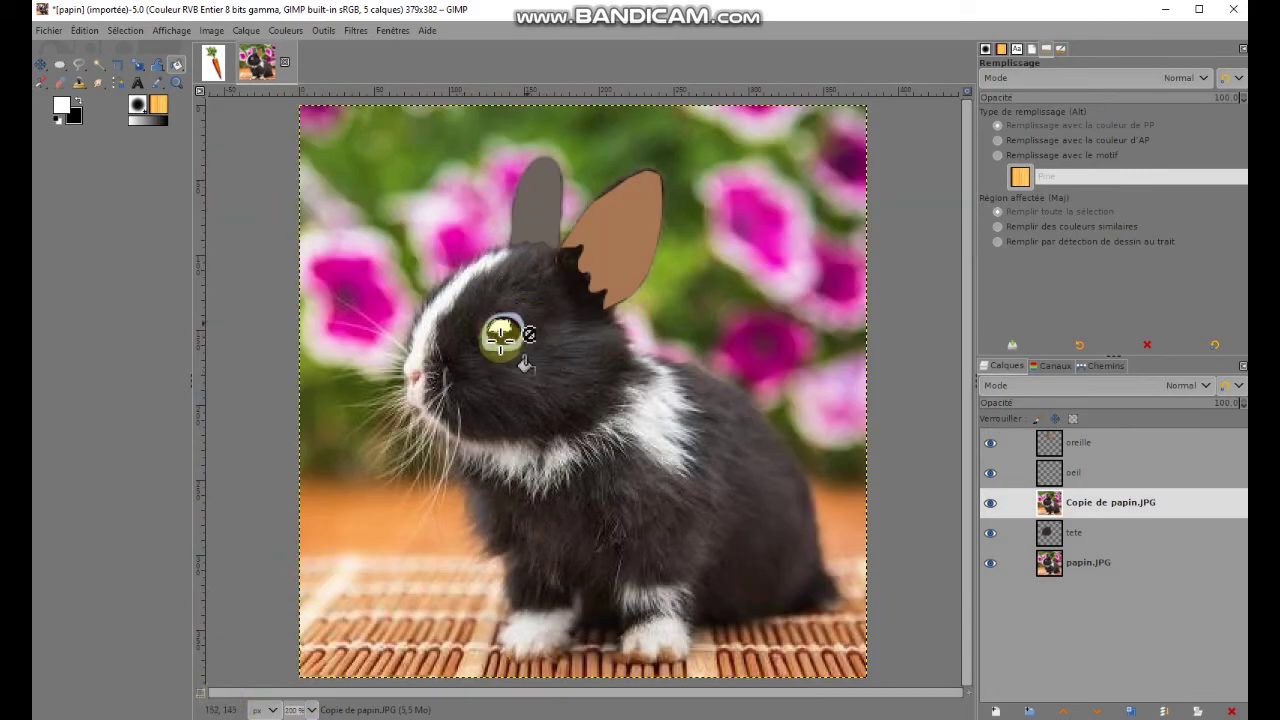
- Raise the tete layer above Copie de papin.JPG and bucket-fill the bunny's body light grey
left_click(1057, 536)
left_click(1063, 712)
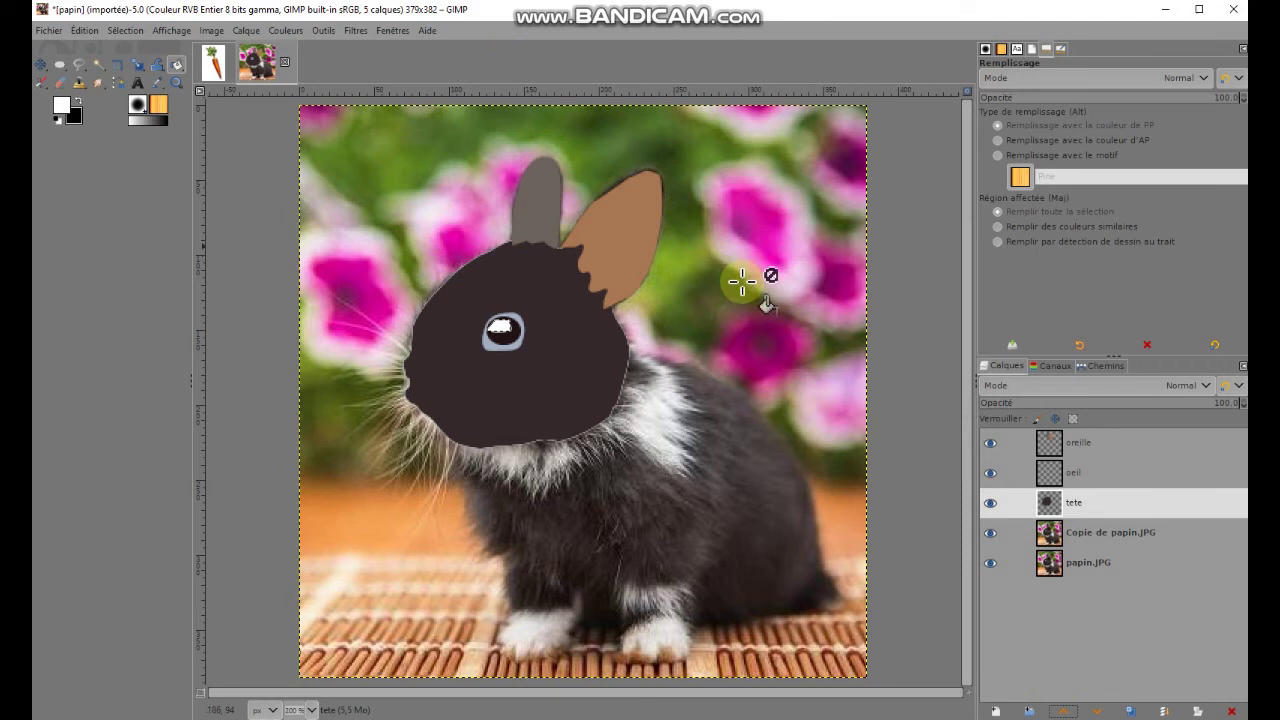
left_click(825, 520)
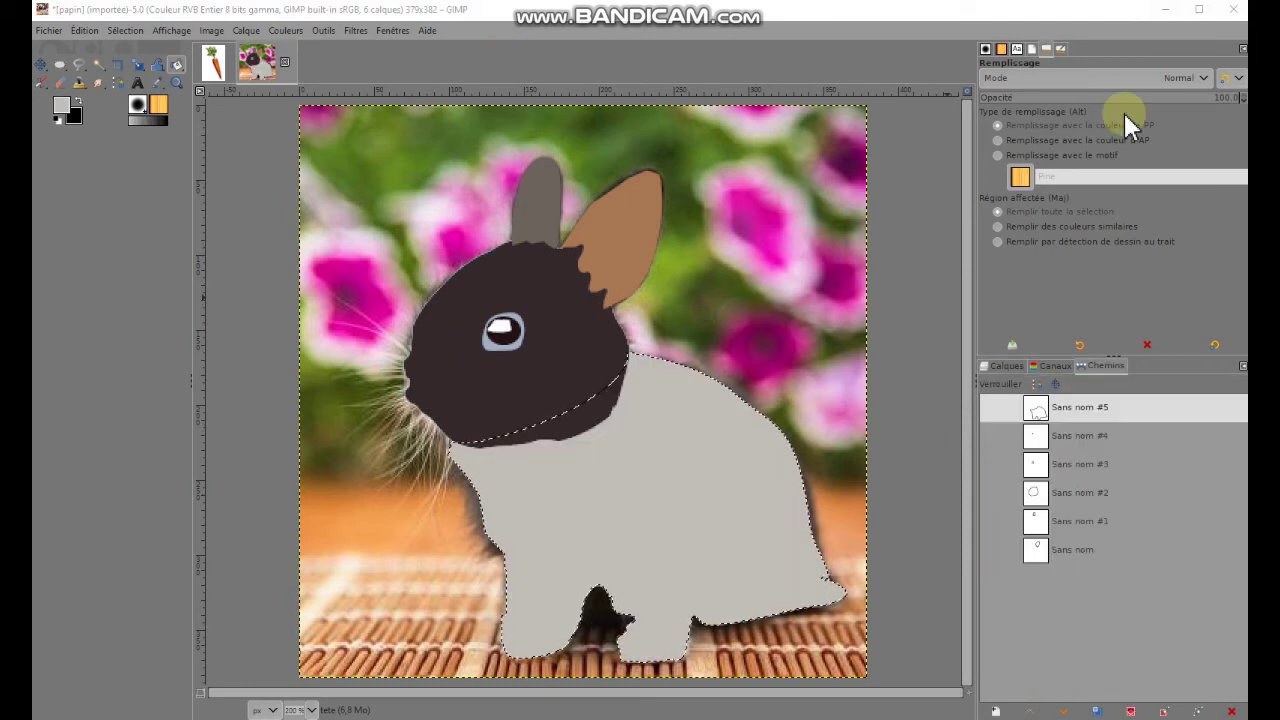
left_click(566, 557)
left_click(628, 403)
left_click(639, 630)
- Browse the saved paths Sans nom and Sans nom #4, then fill the neck with the dark head colour
left_click(940, 545)
left_click(1107, 359)
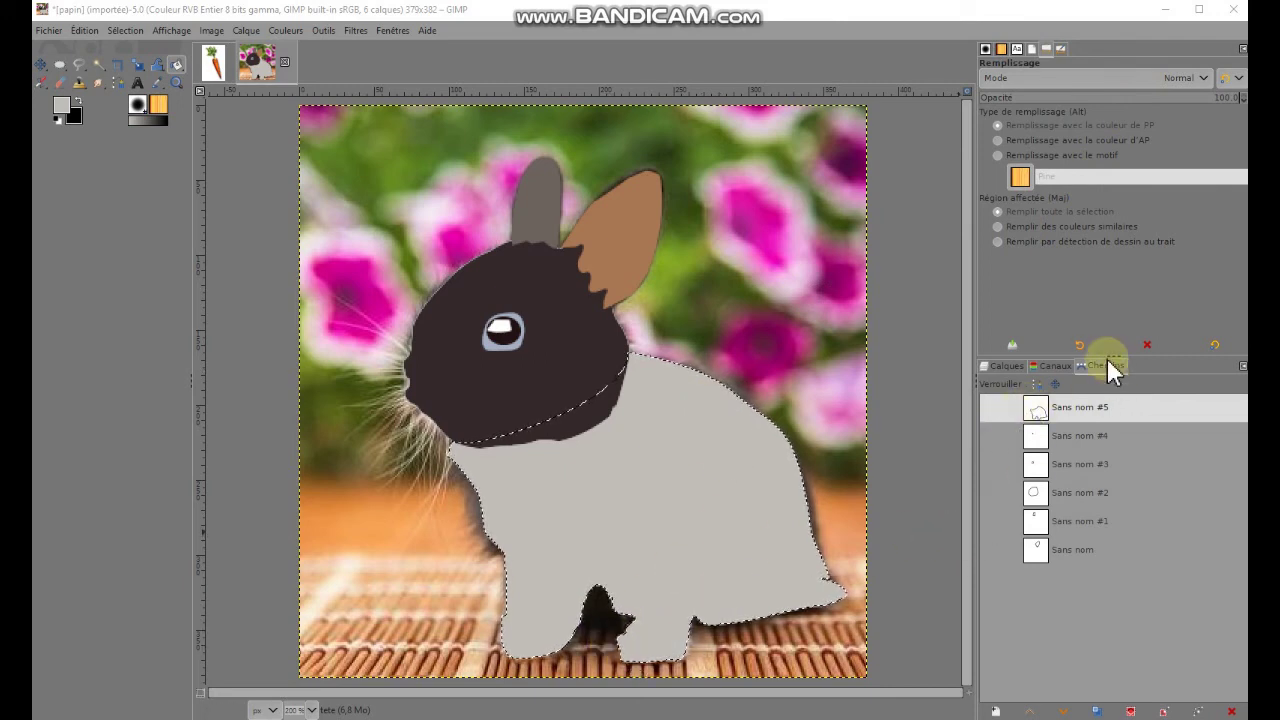
left_click(998, 463)
left_click(1039, 550)
left_click(1035, 434)
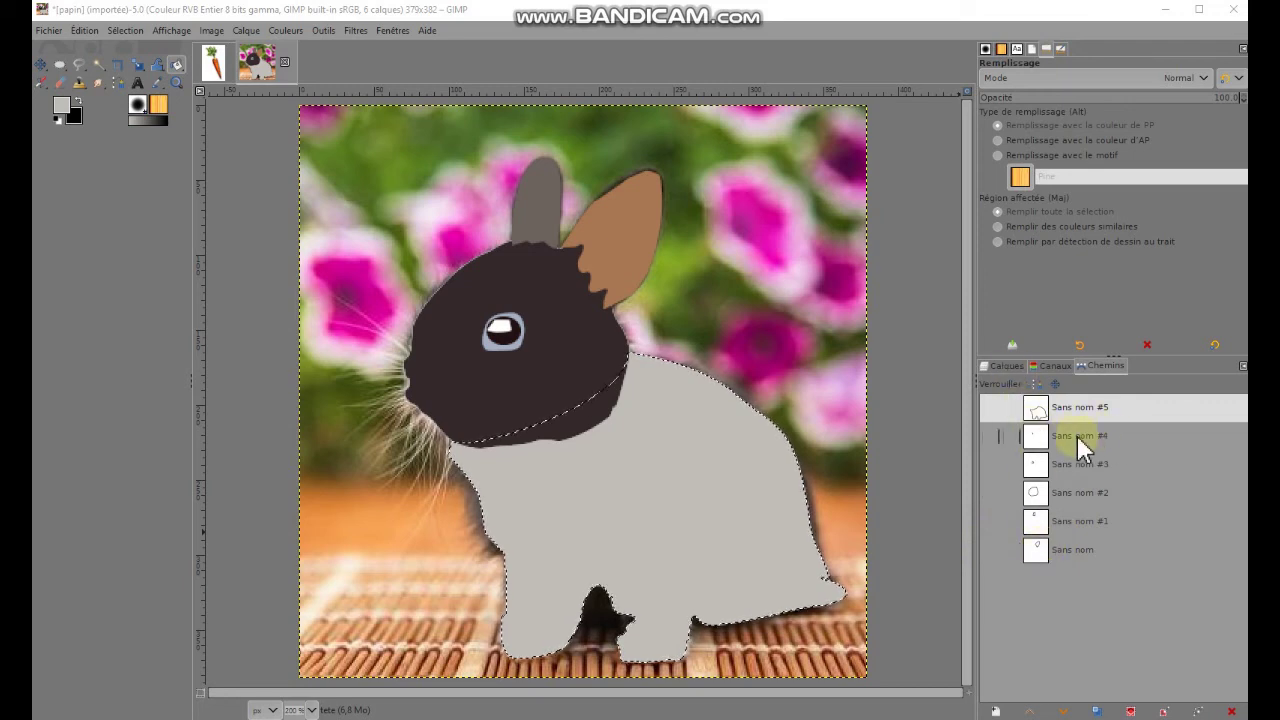
left_click(1054, 362)
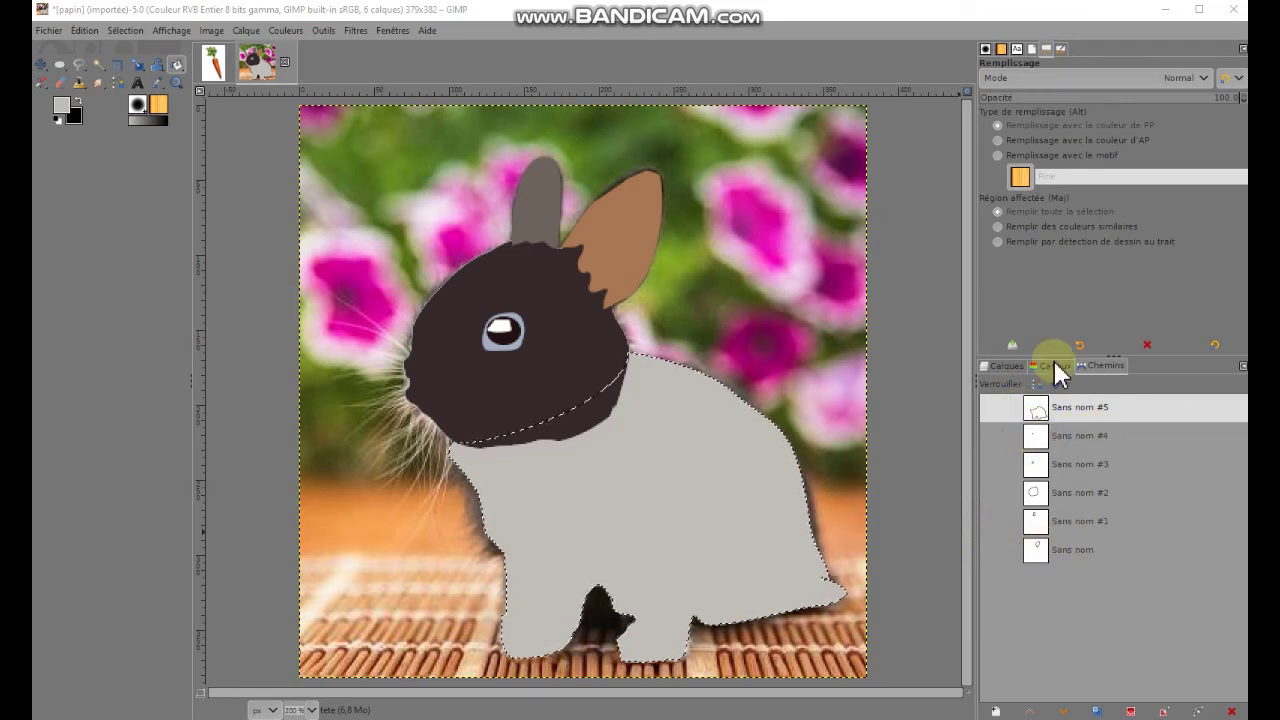
left_click(1006, 367)
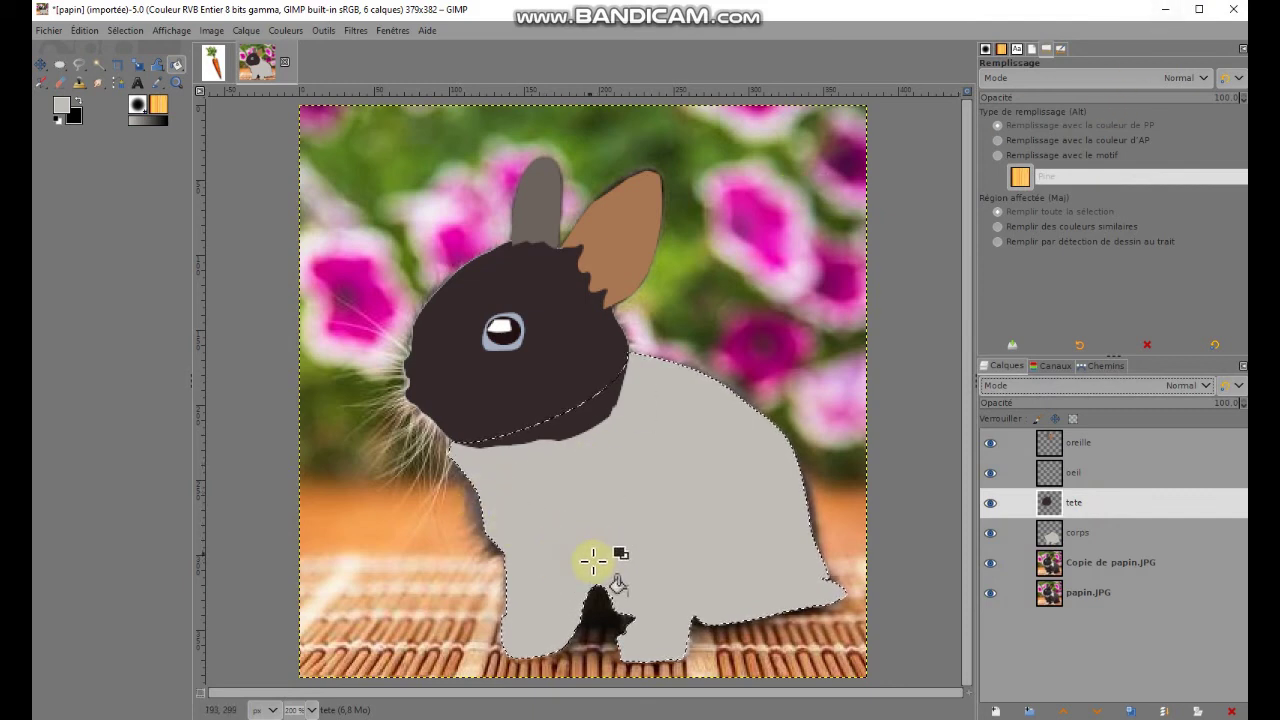
left_click(567, 451)
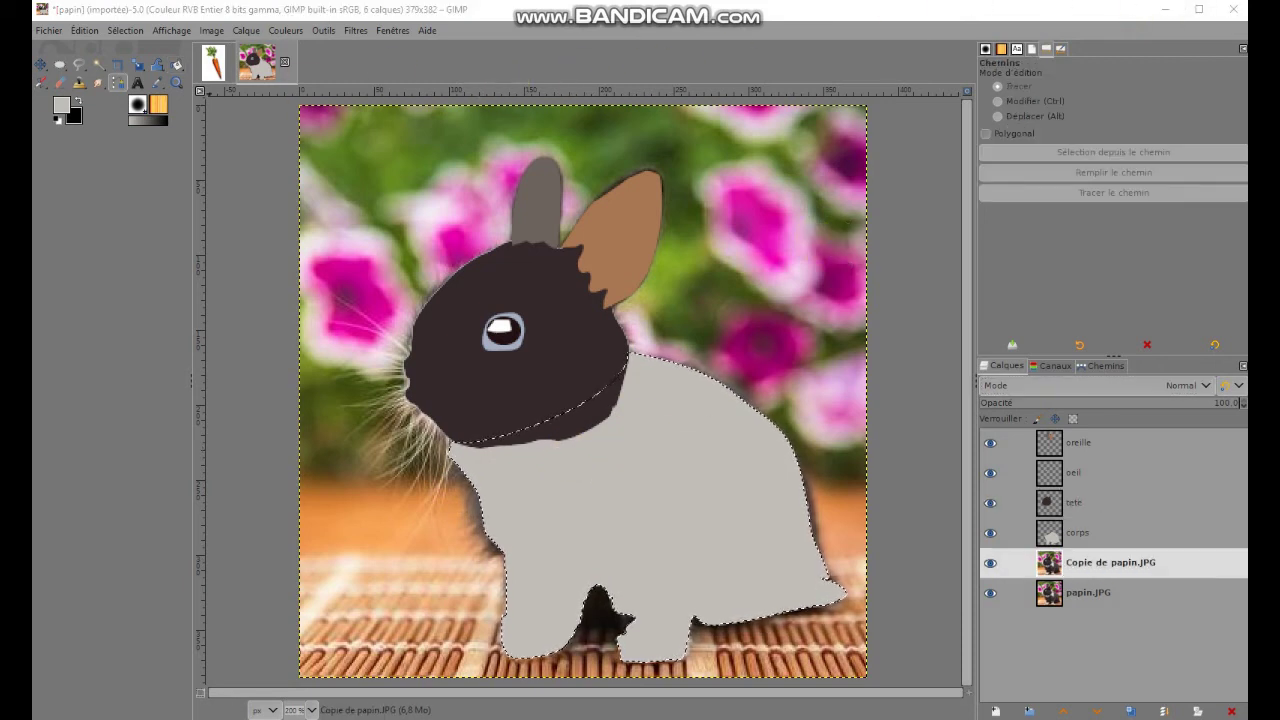
- Choose the airbrush and set the foreground colour to light grey-beige c6bab0
left_click(45, 84)
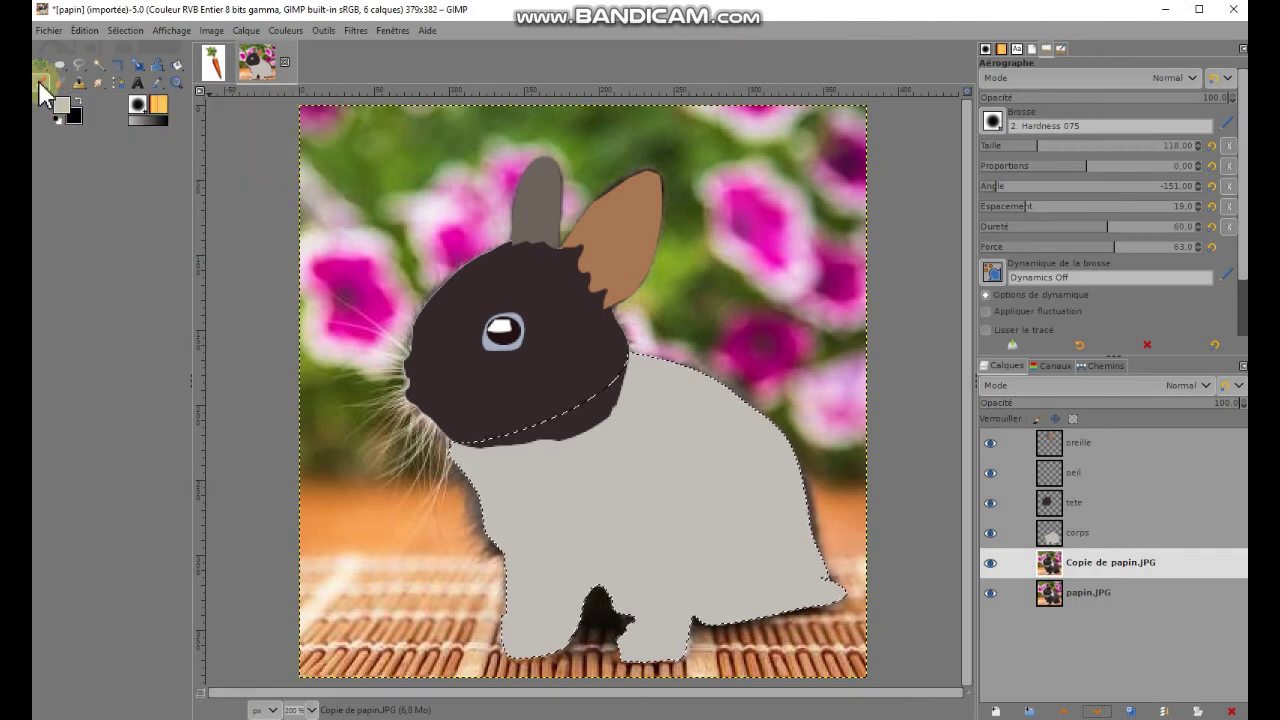
left_click(45, 90)
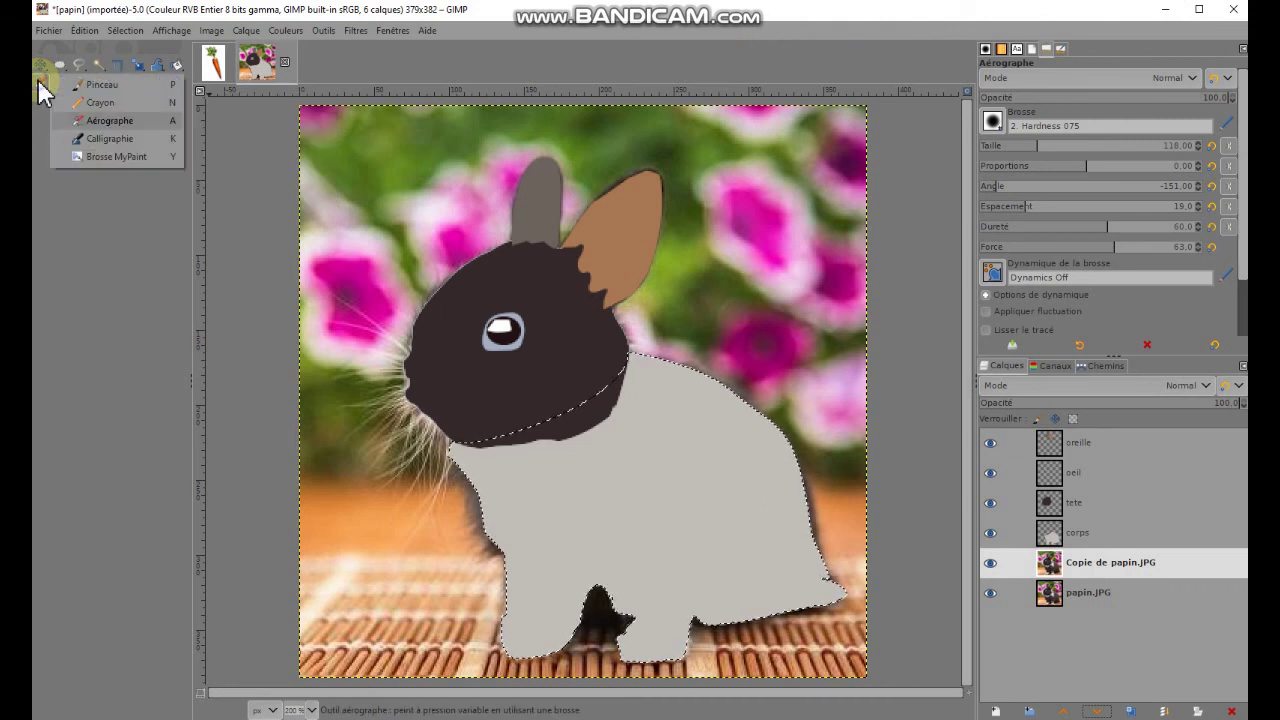
left_click(100, 121)
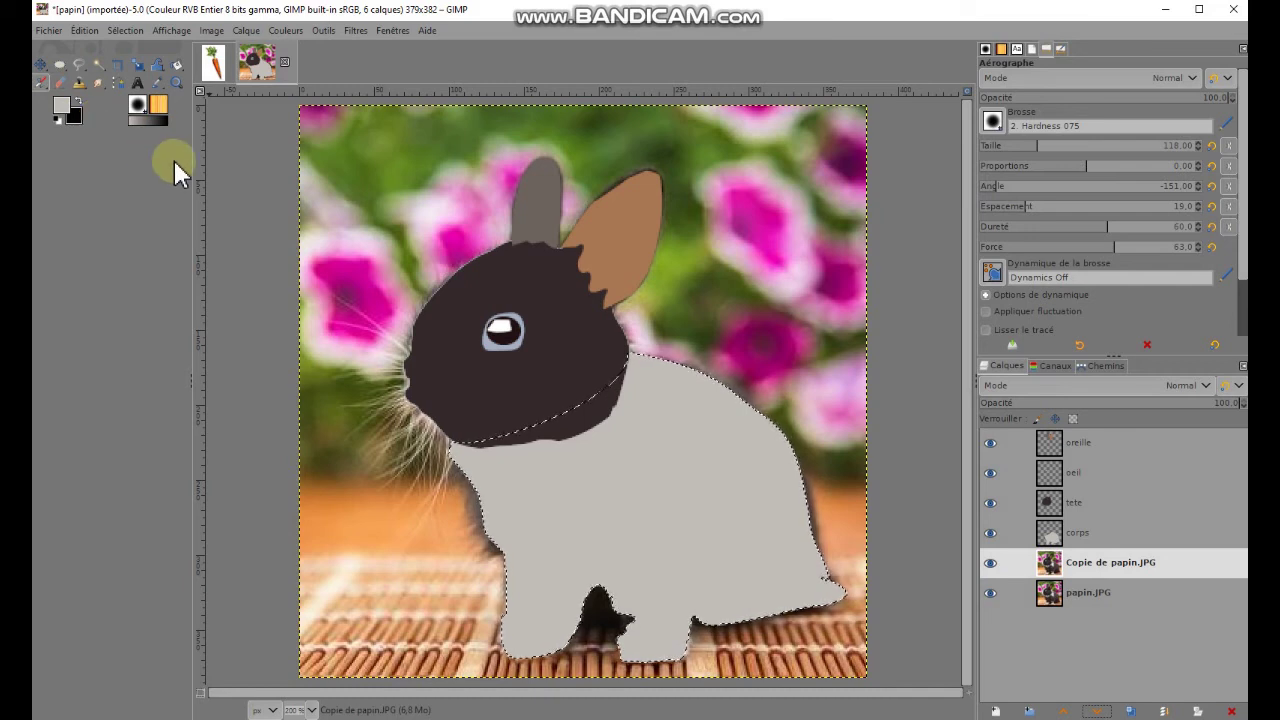
left_click(65, 106)
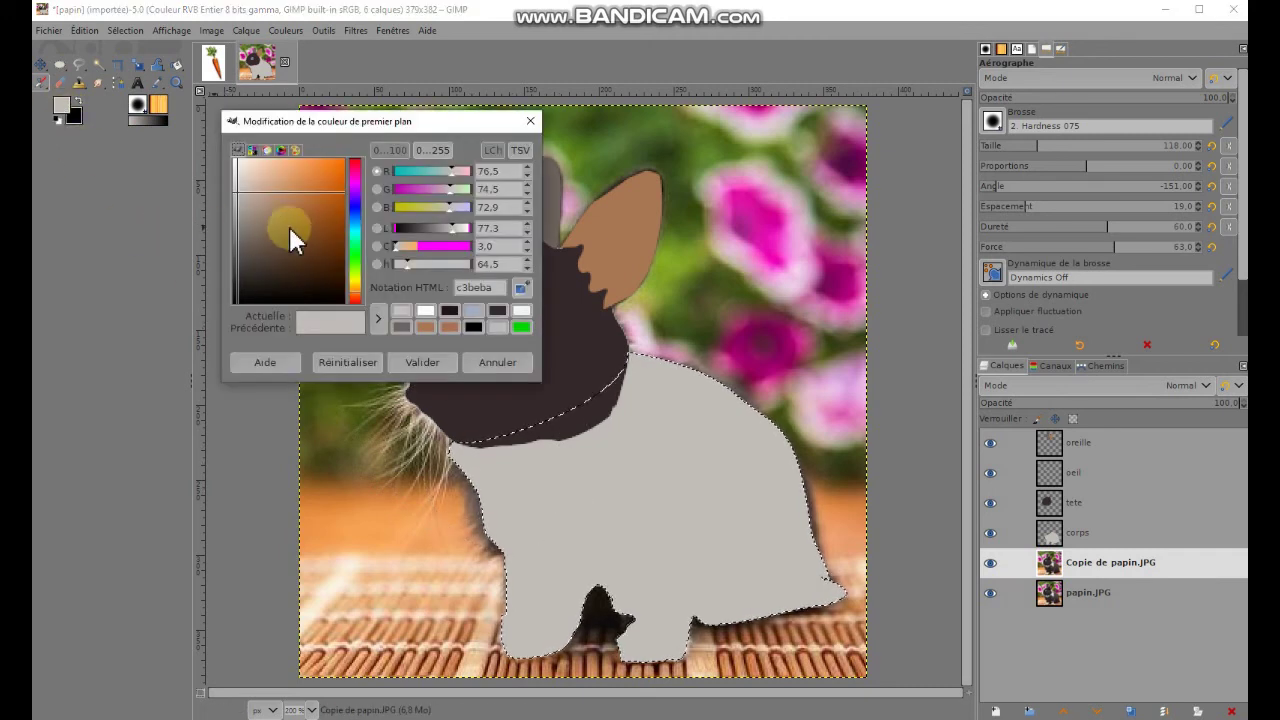
left_click_drag(237, 190, 246, 190)
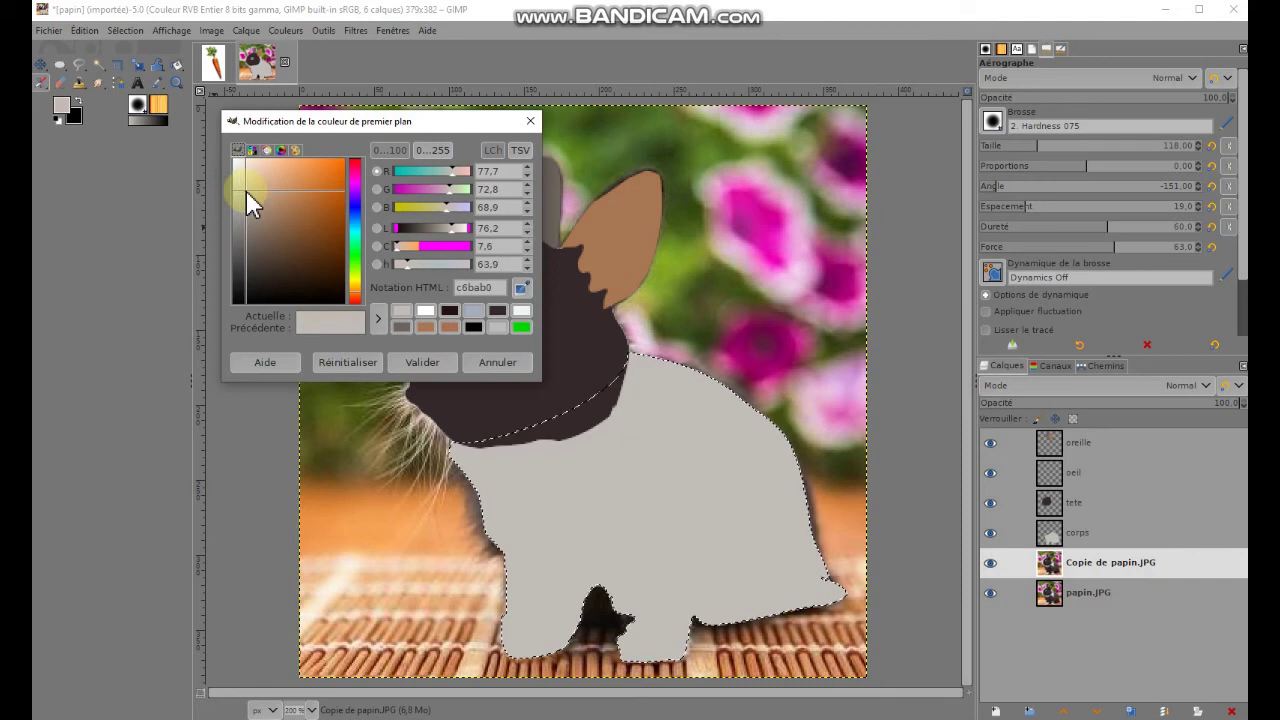
left_click(426, 364)
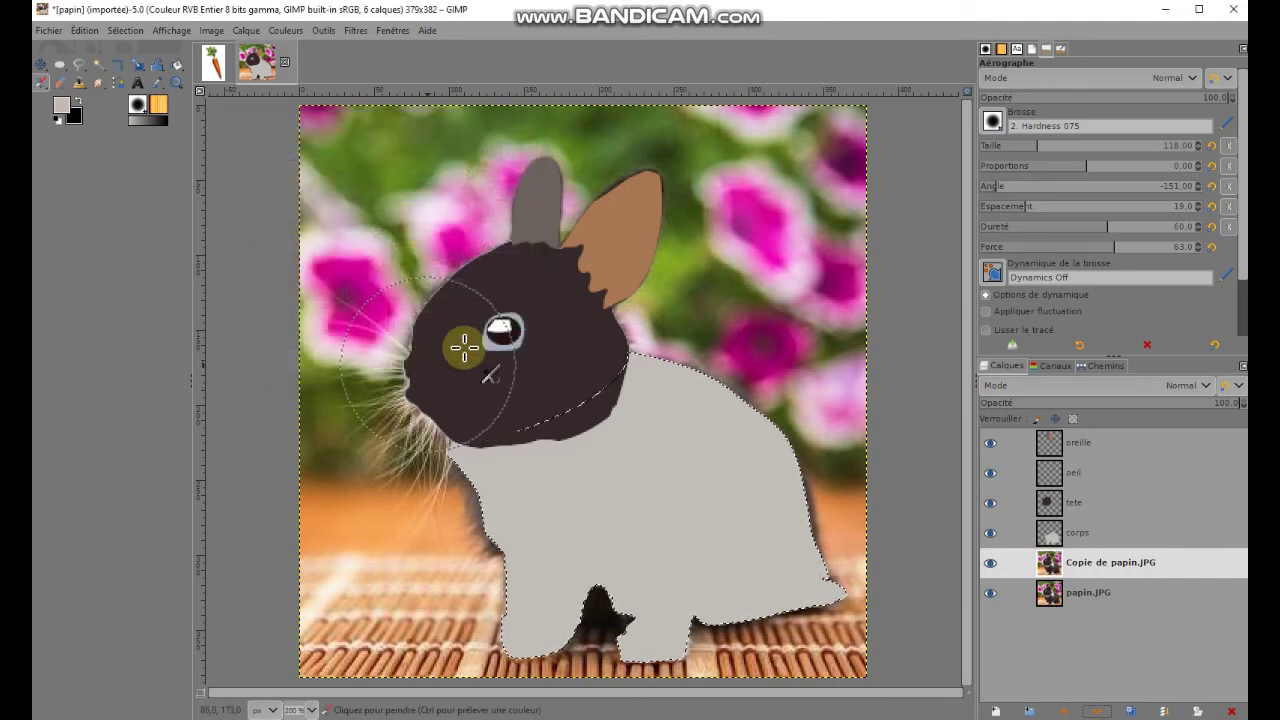
- Airbrush grey over the rabbit's chest and shrink the brush size to 14
left_click_drag(563, 450, 600, 491)
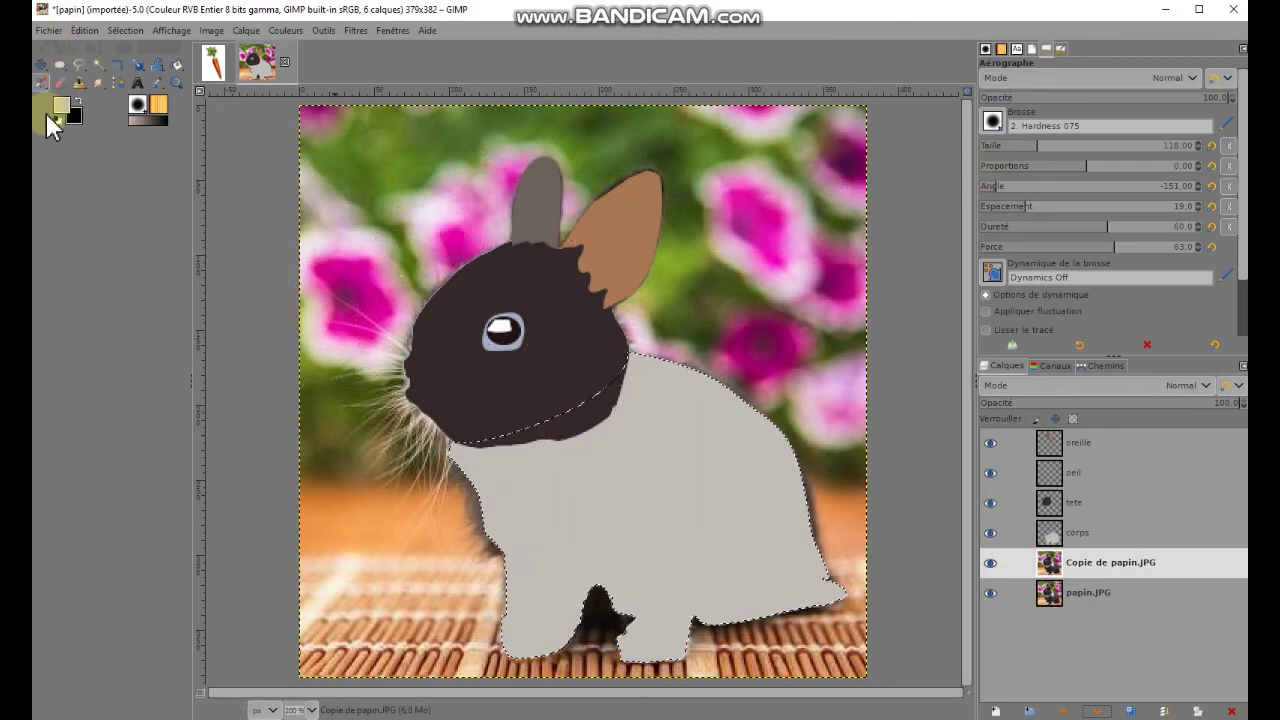
left_click(42, 84)
left_click_drag(1183, 154, 1003, 148)
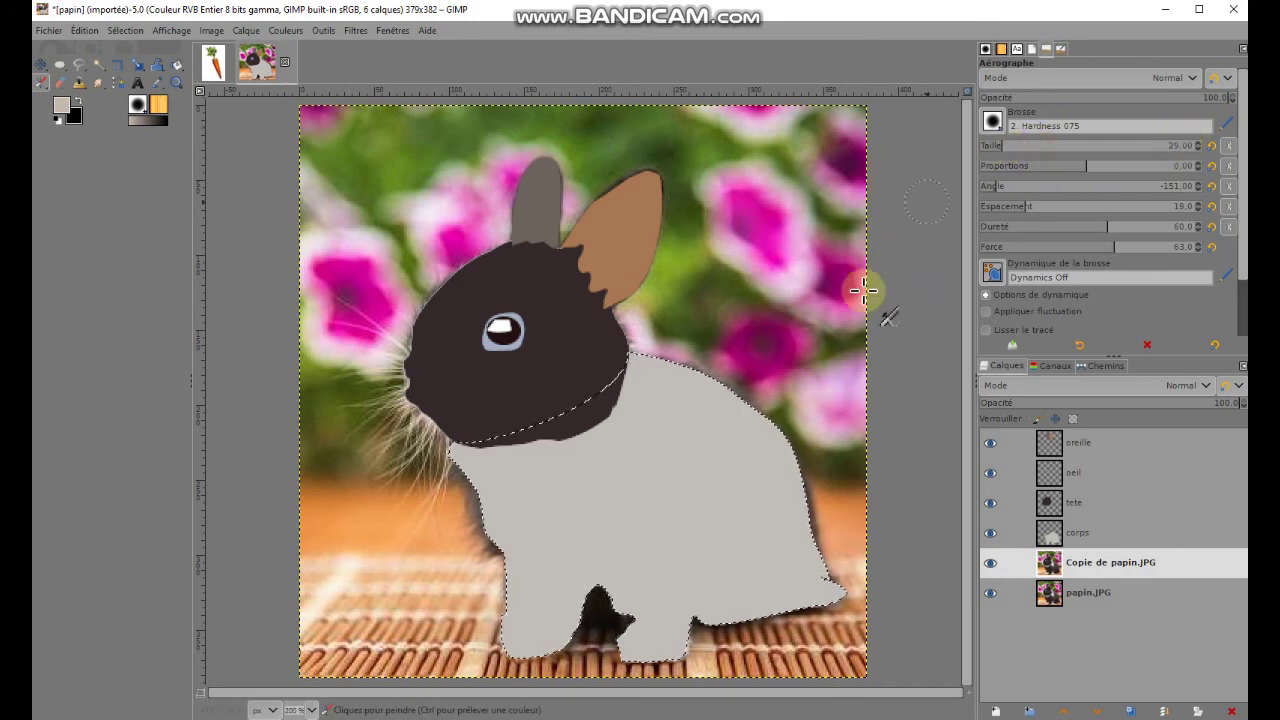
left_click_drag(1003, 148, 992, 150)
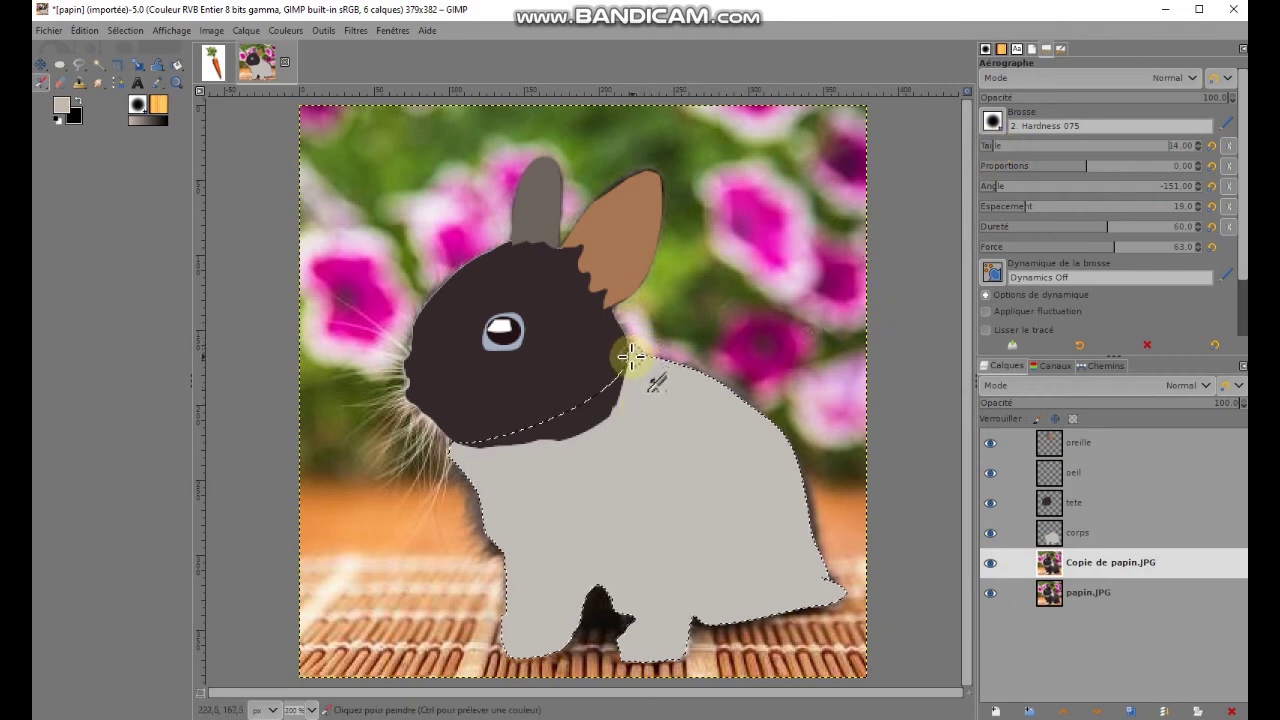
- On the corps layer, paint the neck seam in b6a99e and hide papin.JPG
left_click(1050, 533)
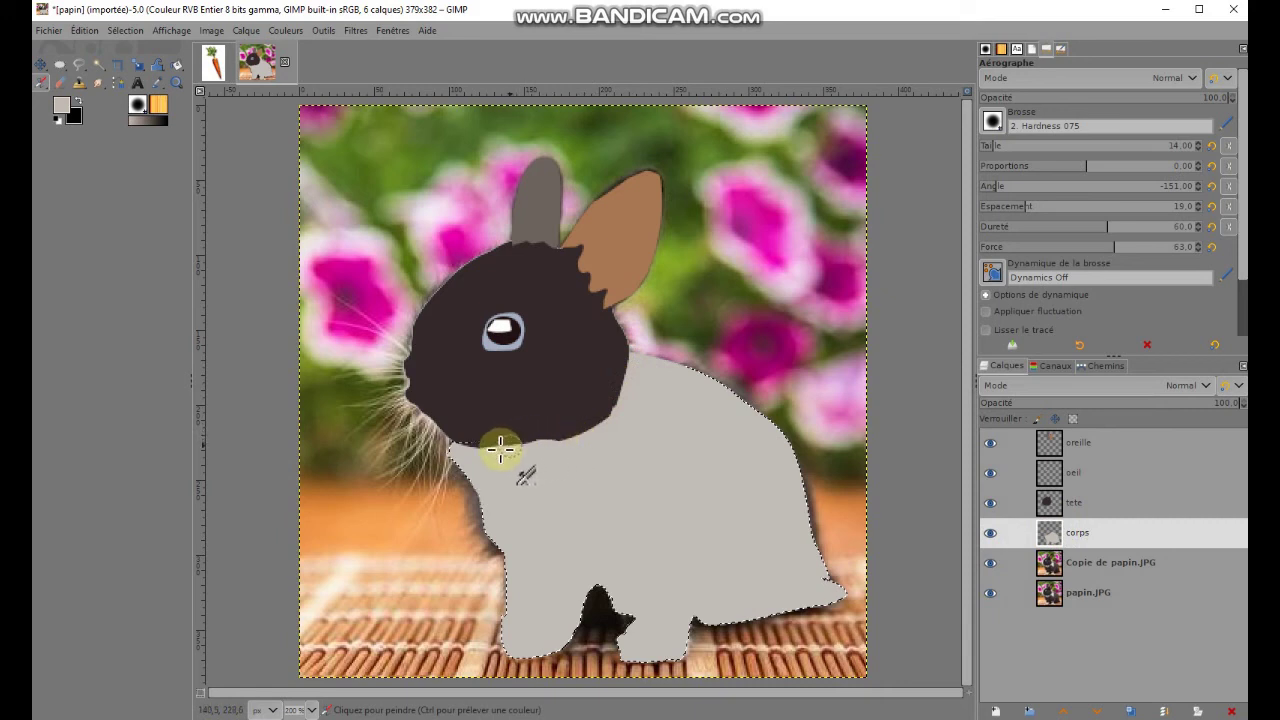
mouse_move(549, 444)
left_mouse_down()
mouse_move(491, 454)
mouse_move(600, 409)
left_mouse_up()
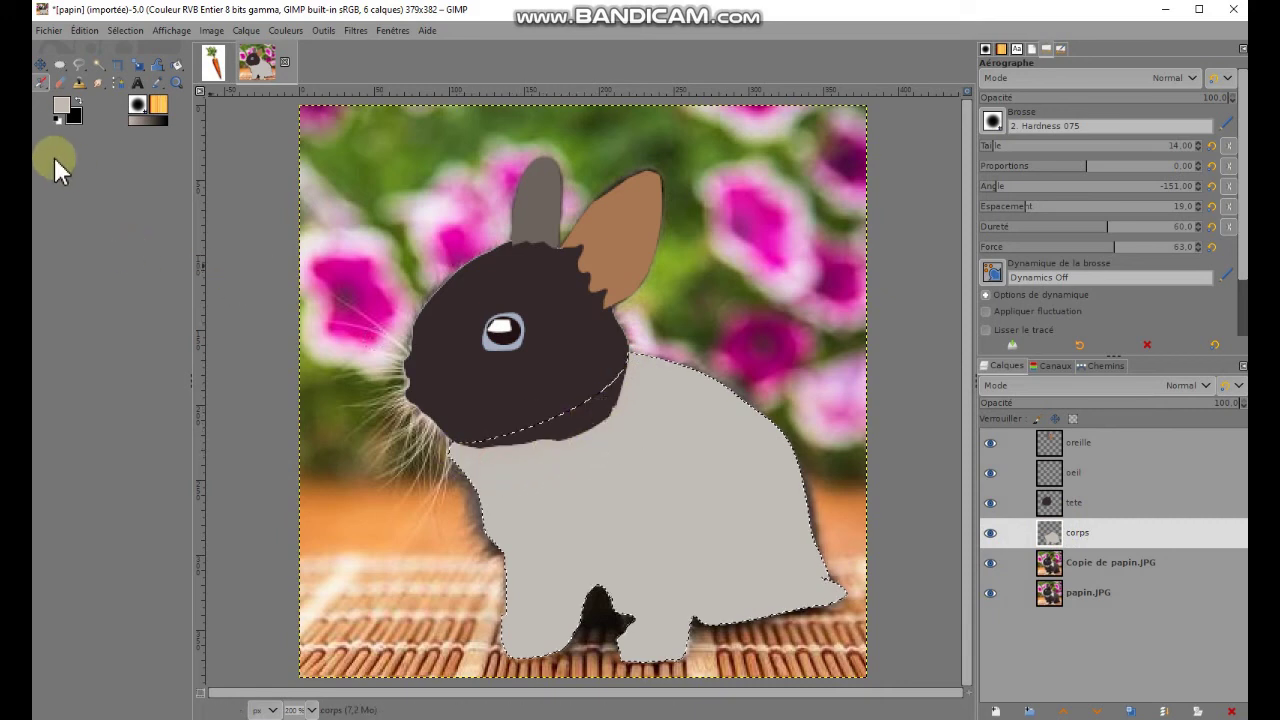
left_click(62, 106)
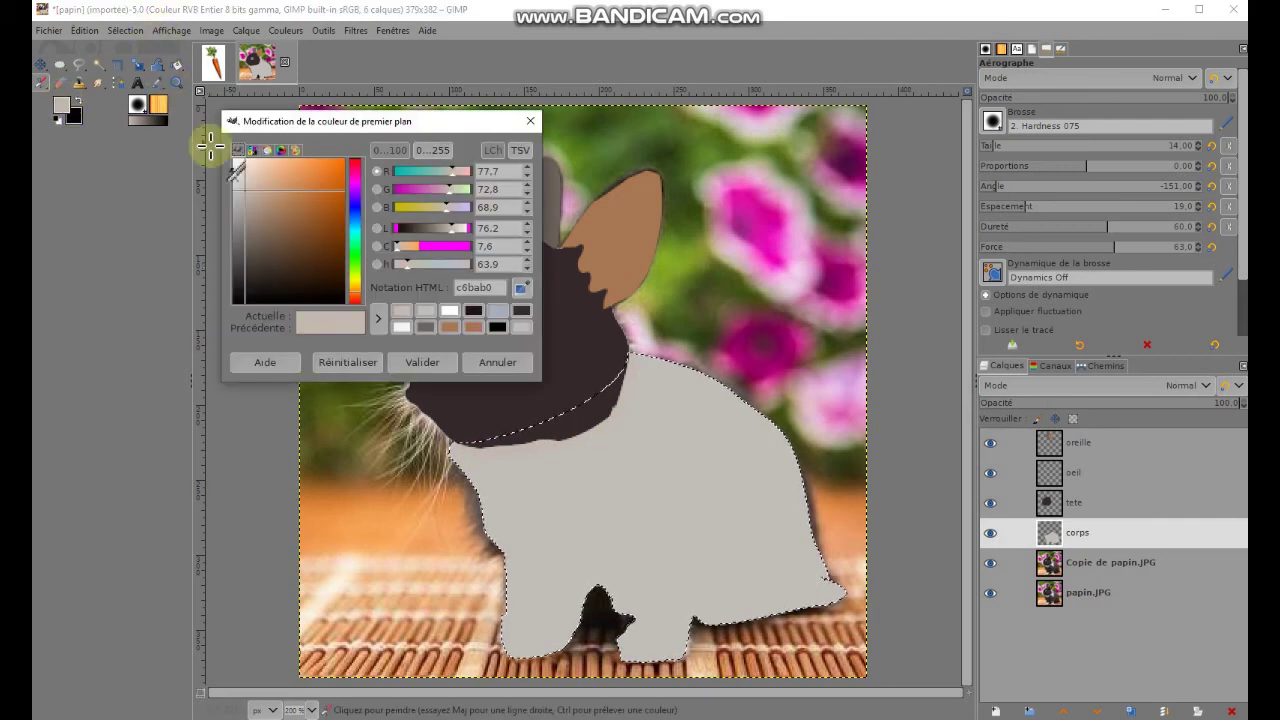
left_click(248, 200)
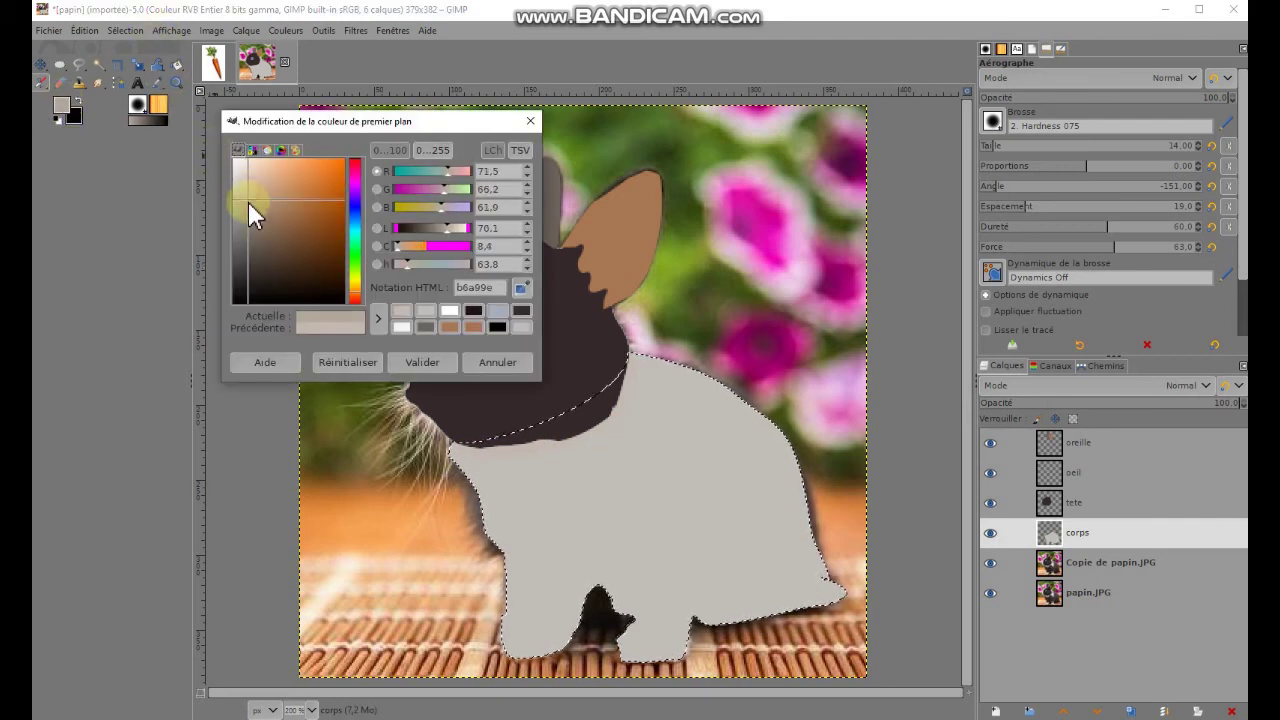
mouse_move(513, 452)
left_mouse_down()
mouse_move(470, 443)
mouse_move(557, 451)
mouse_move(471, 443)
mouse_move(543, 449)
mouse_move(608, 400)
mouse_move(628, 363)
left_mouse_up()
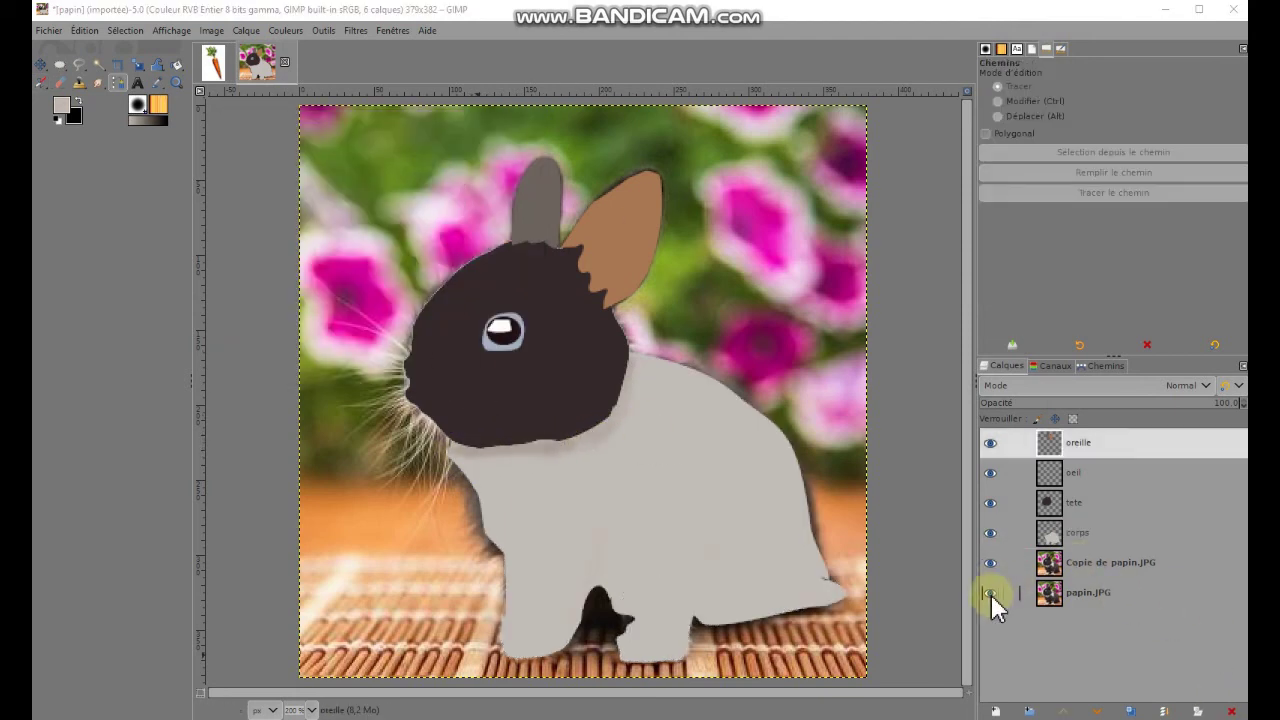
left_click(989, 594)
- Hide Copie de papin.JPG, save as dessin1.xcf, and merge oreille, oeil and tete down into corps
left_click(988, 561)
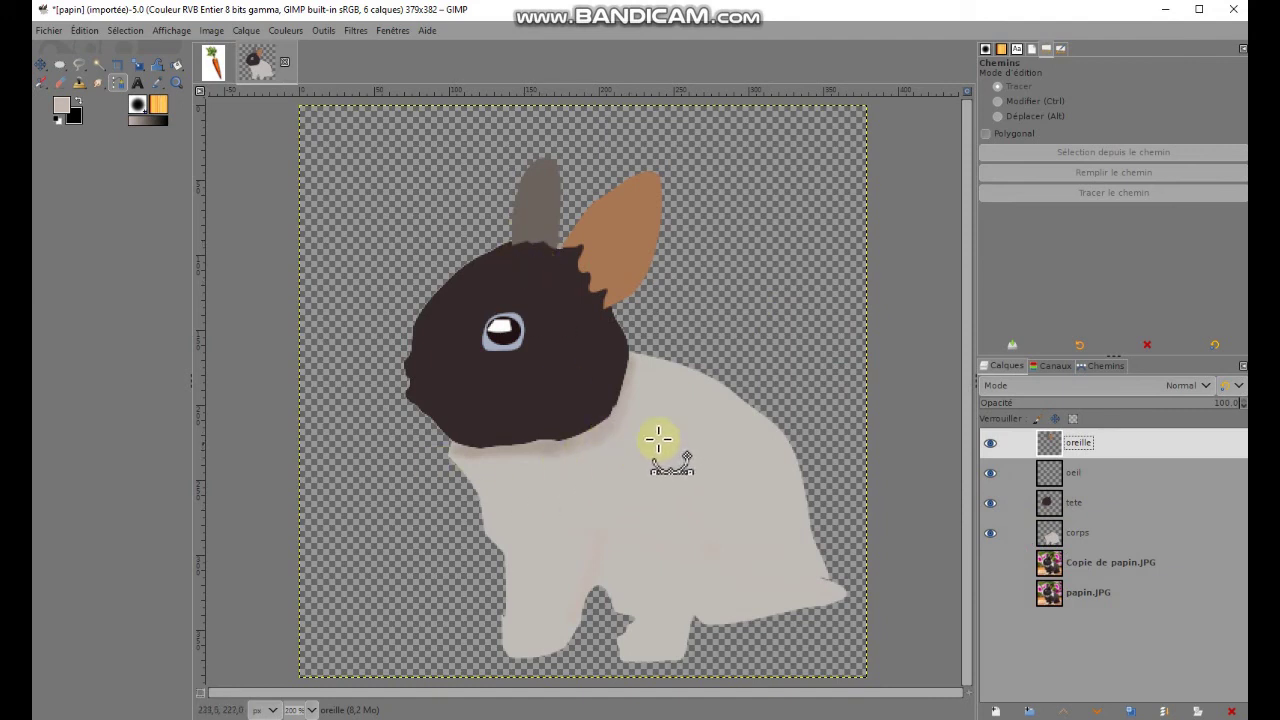
key("ctrl+s")
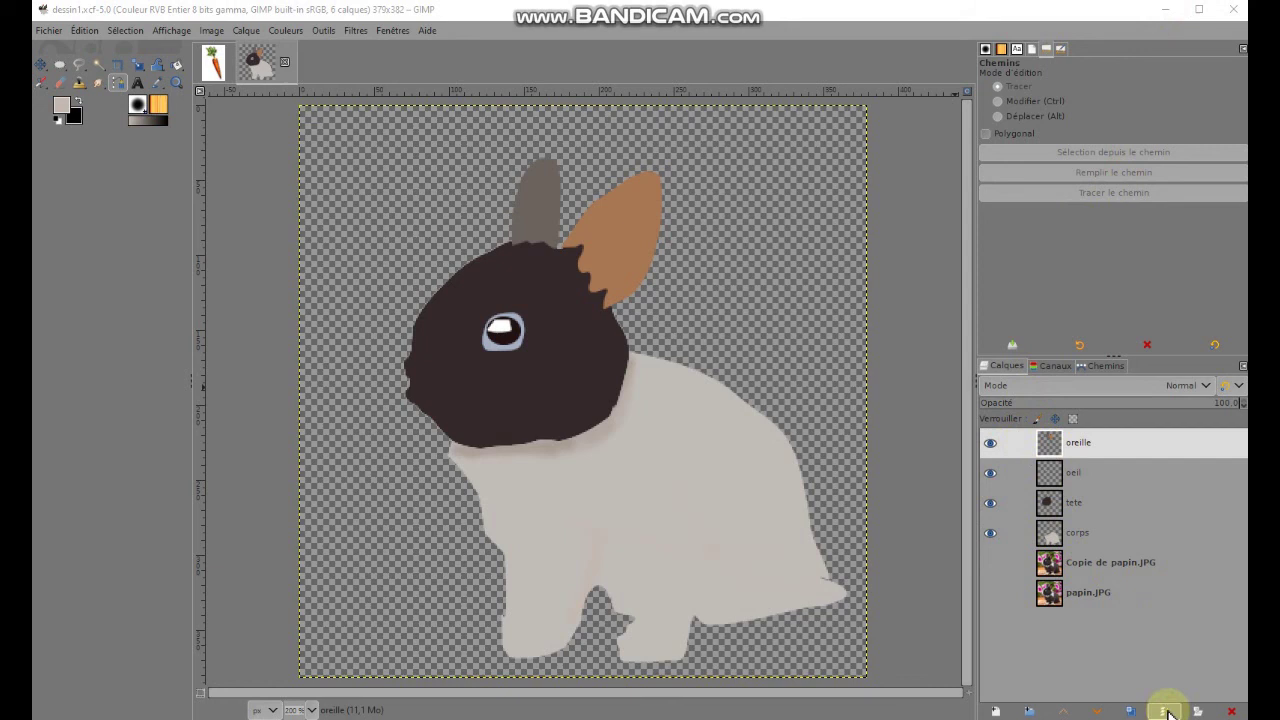
double_click(1077, 444)
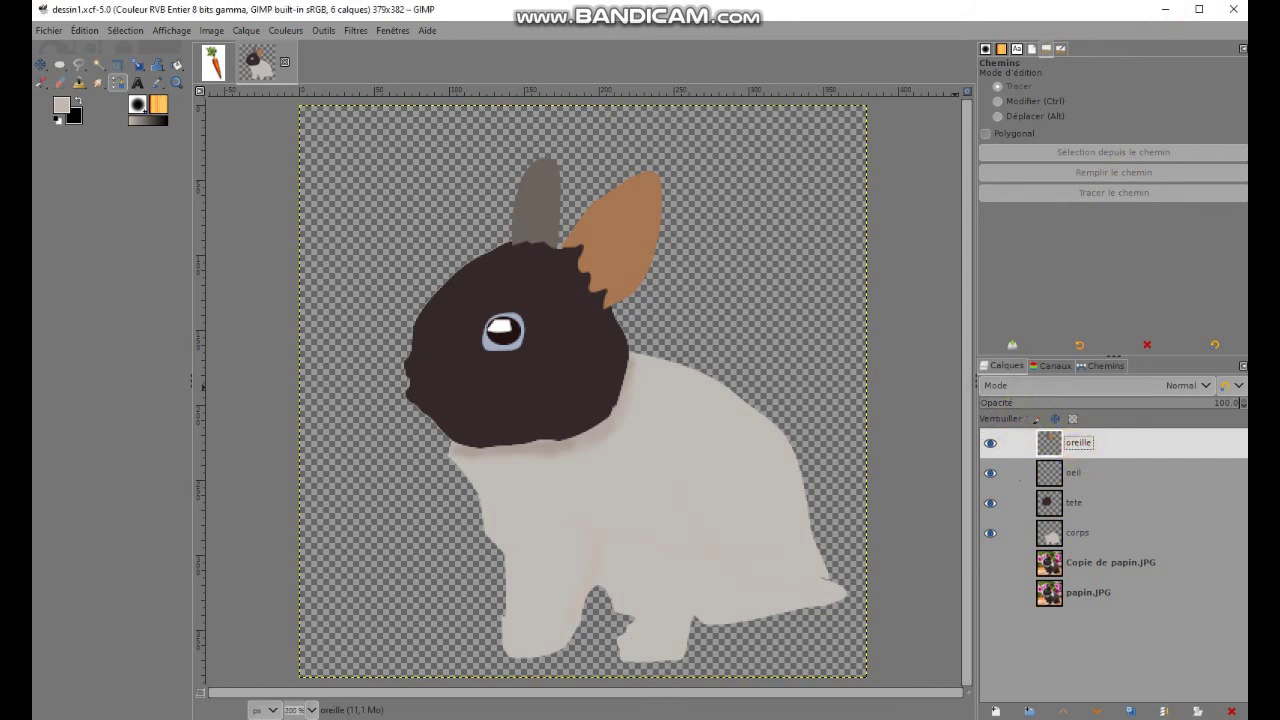
left_click(1166, 710)
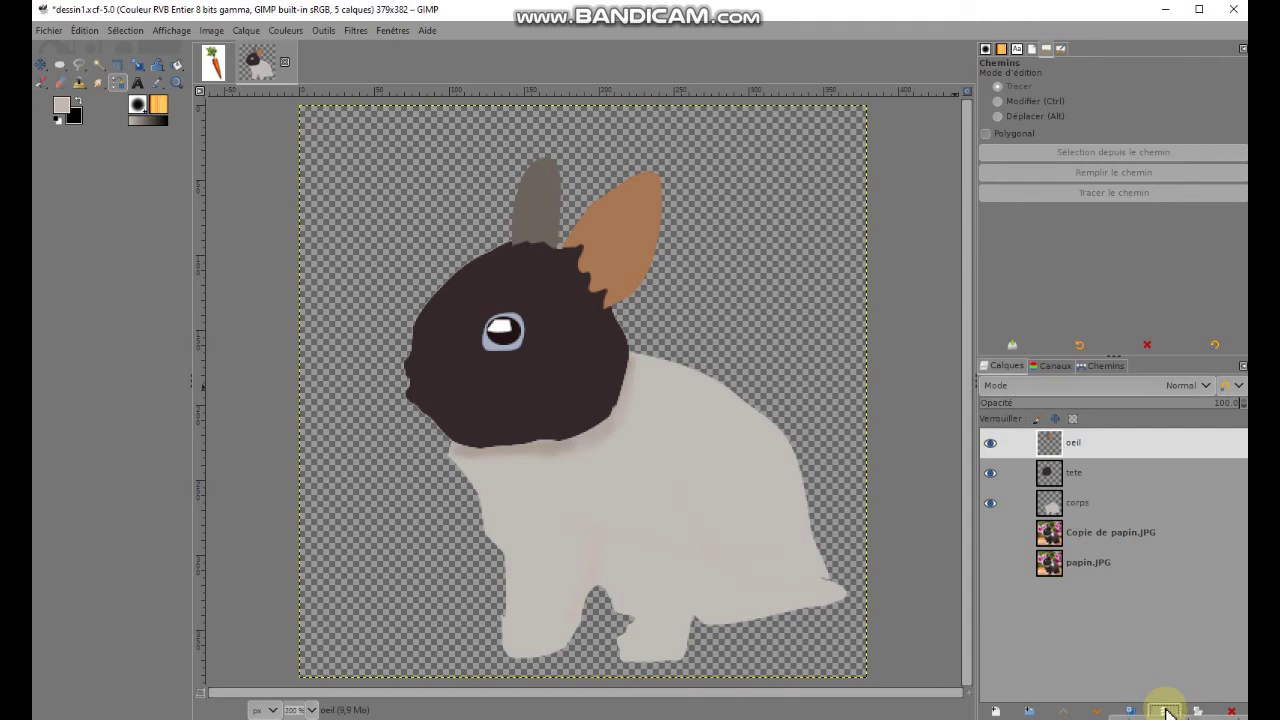
left_click(1166, 710)
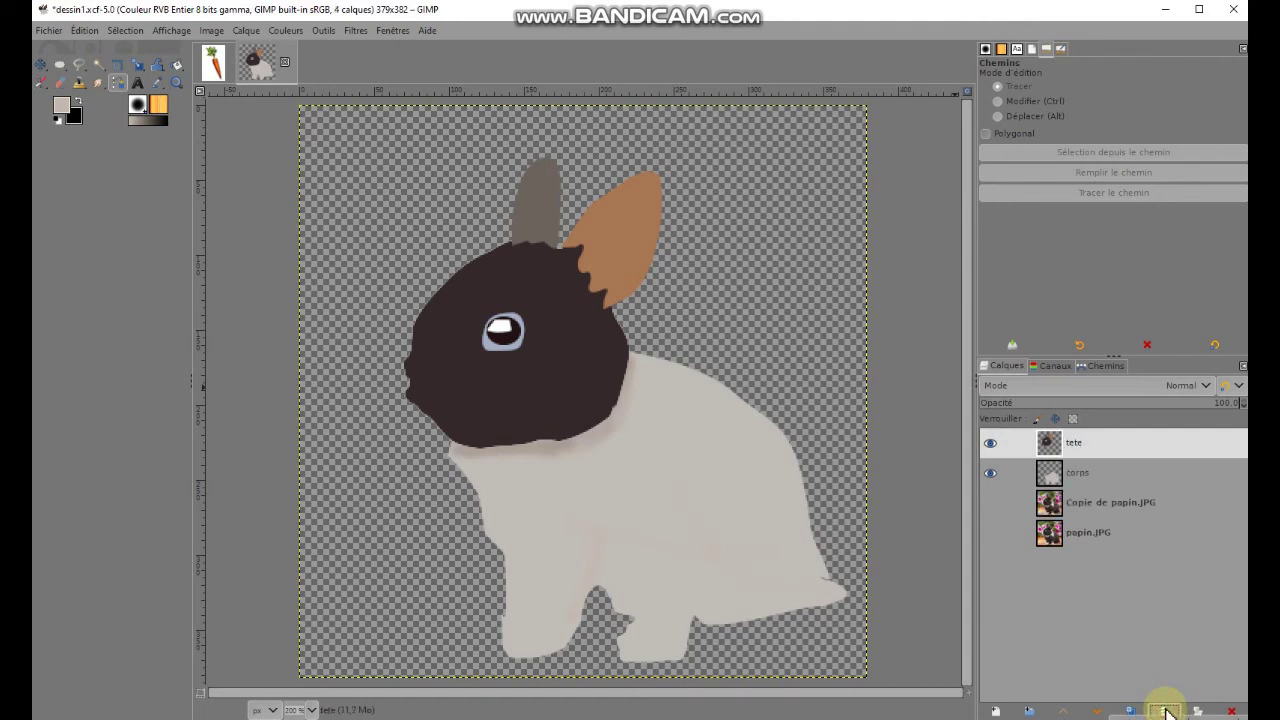
left_click(1166, 710)
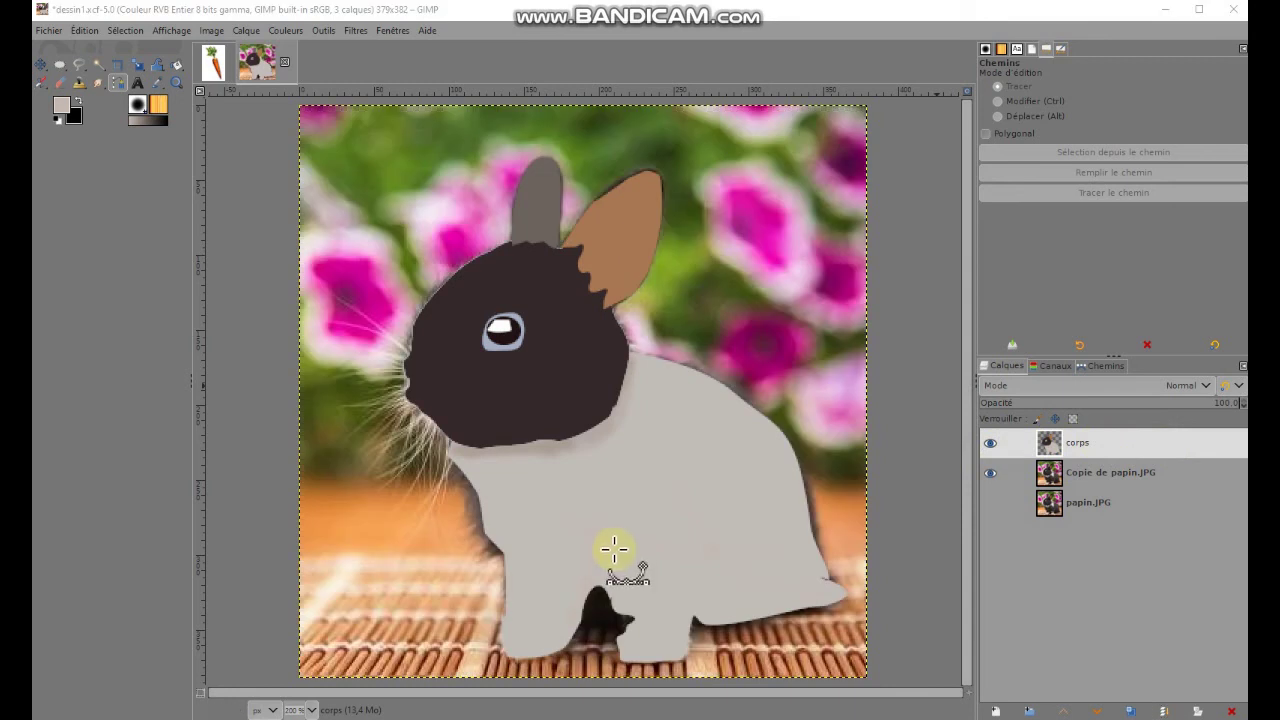
- Hide the Copie de papin.JPG layer and sample the dark colour of the rabbit's head
left_click(1052, 460)
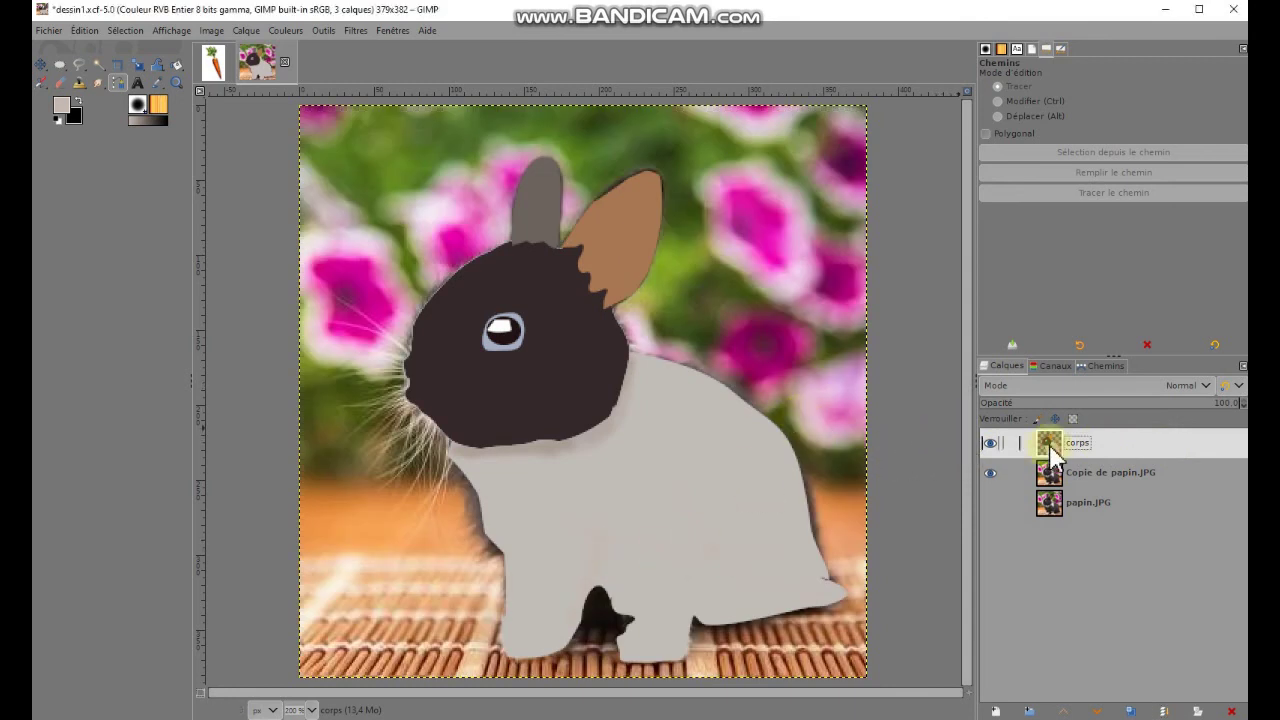
left_click(990, 473)
key("o")
left_click(1123, 94)
left_click_drag(608, 346, 569, 322)
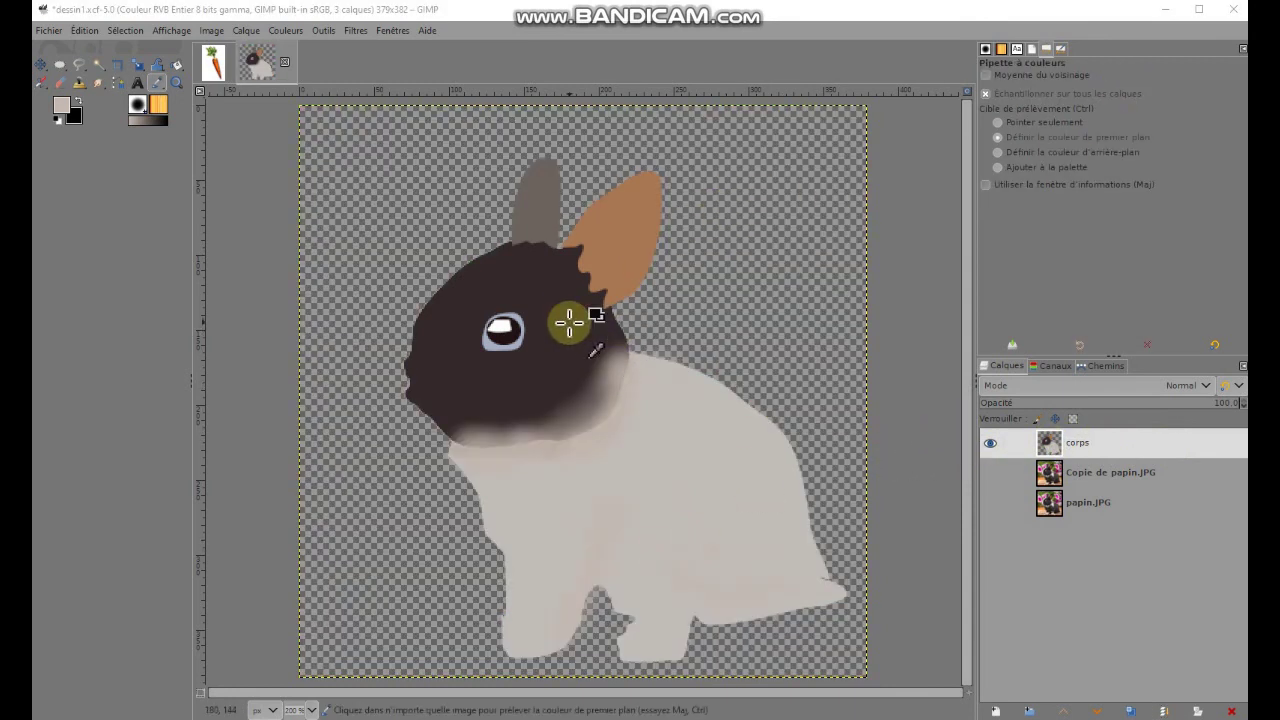
left_click(569, 322)
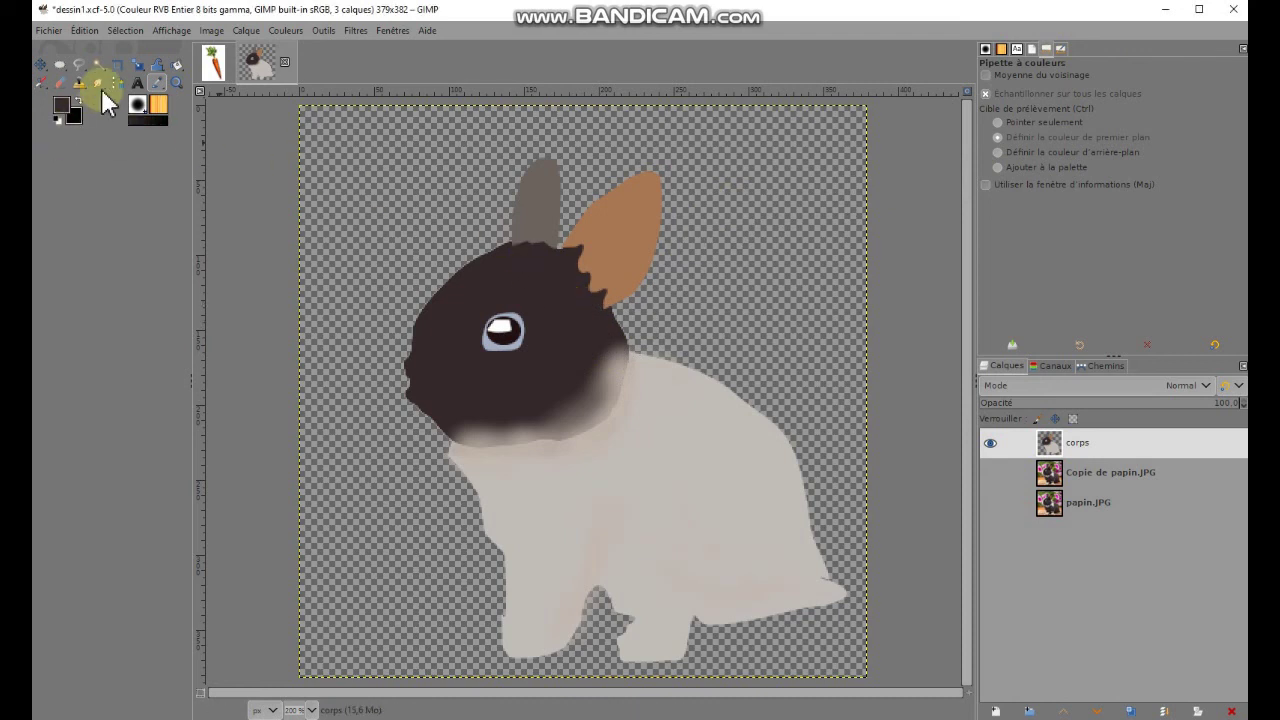
- Airbrush the dark head colour onto the neck and shade beneath the head
left_click(42, 82)
mouse_move(611, 333)
left_mouse_down()
mouse_move(560, 380)
mouse_move(606, 357)
mouse_move(619, 376)
mouse_move(609, 363)
mouse_move(543, 428)
mouse_move(606, 371)
left_mouse_up()
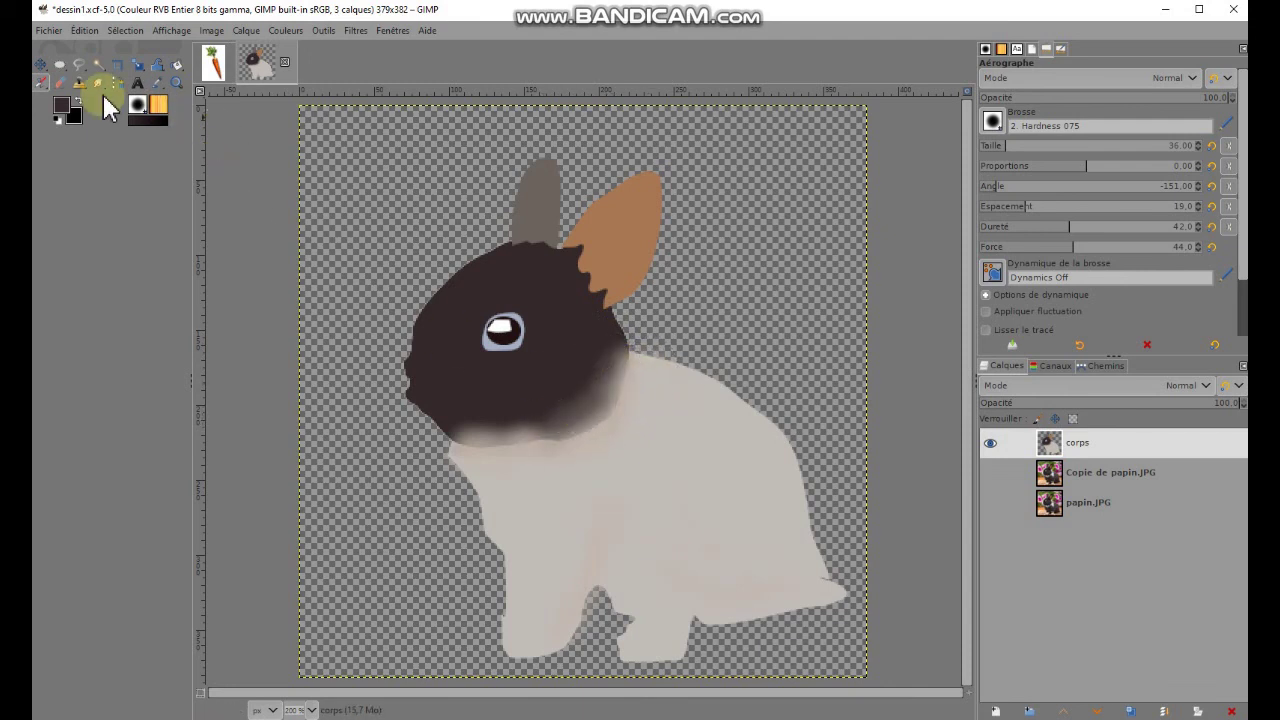
mouse_move(576, 432)
left_mouse_down()
mouse_move(471, 443)
mouse_move(500, 394)
mouse_move(537, 391)
mouse_move(543, 403)
left_mouse_up()
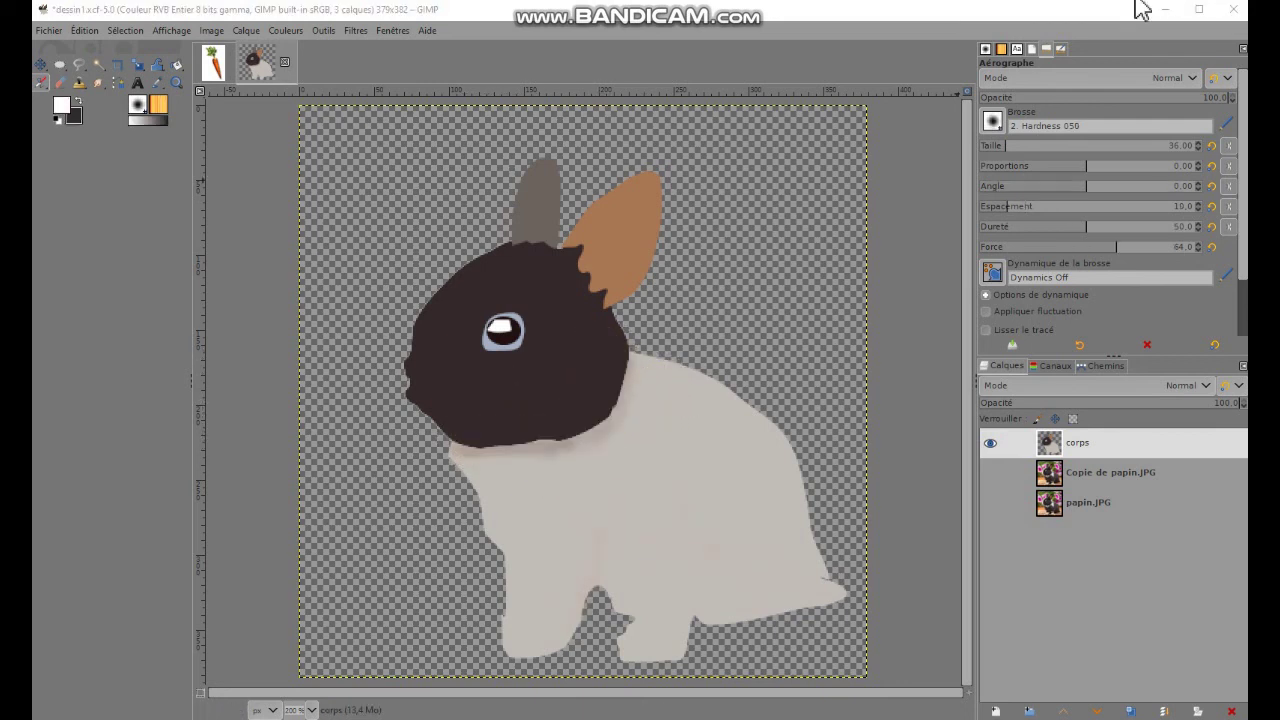
- Open the brush list popup
left_click(992, 122)
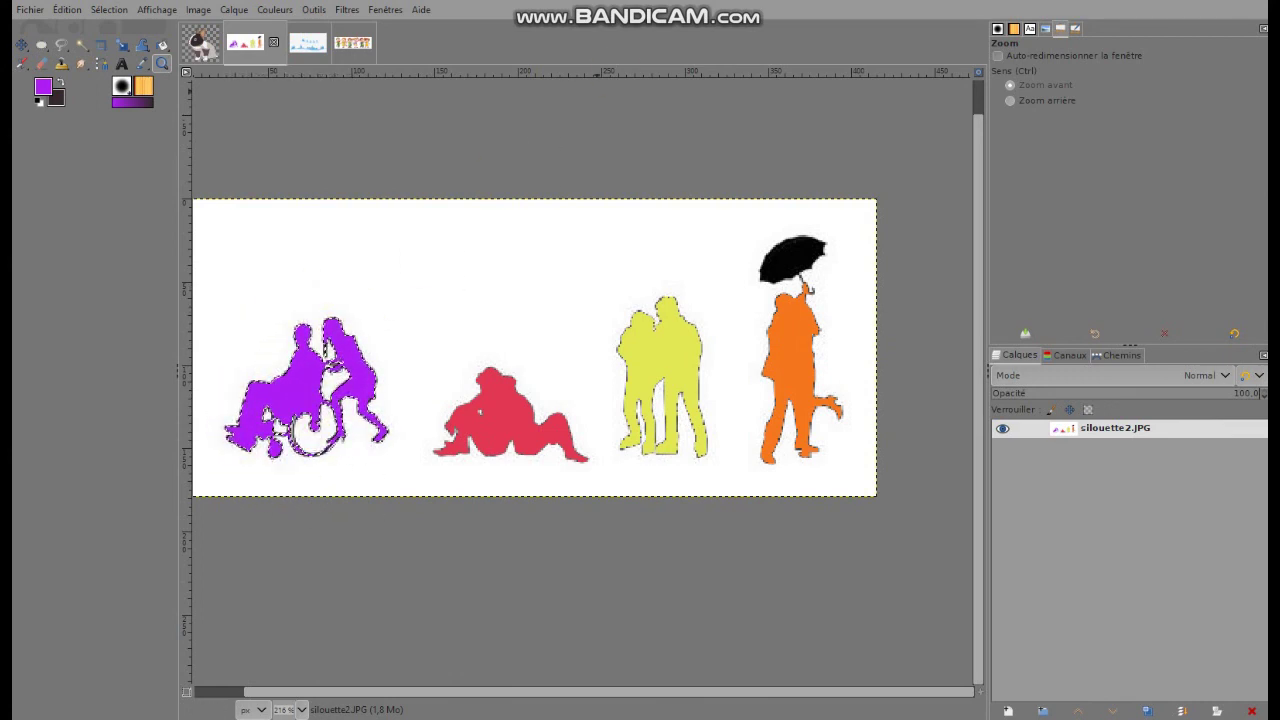
- Switch to the frise.JPG image tab
key("ctrl+Page_Down")
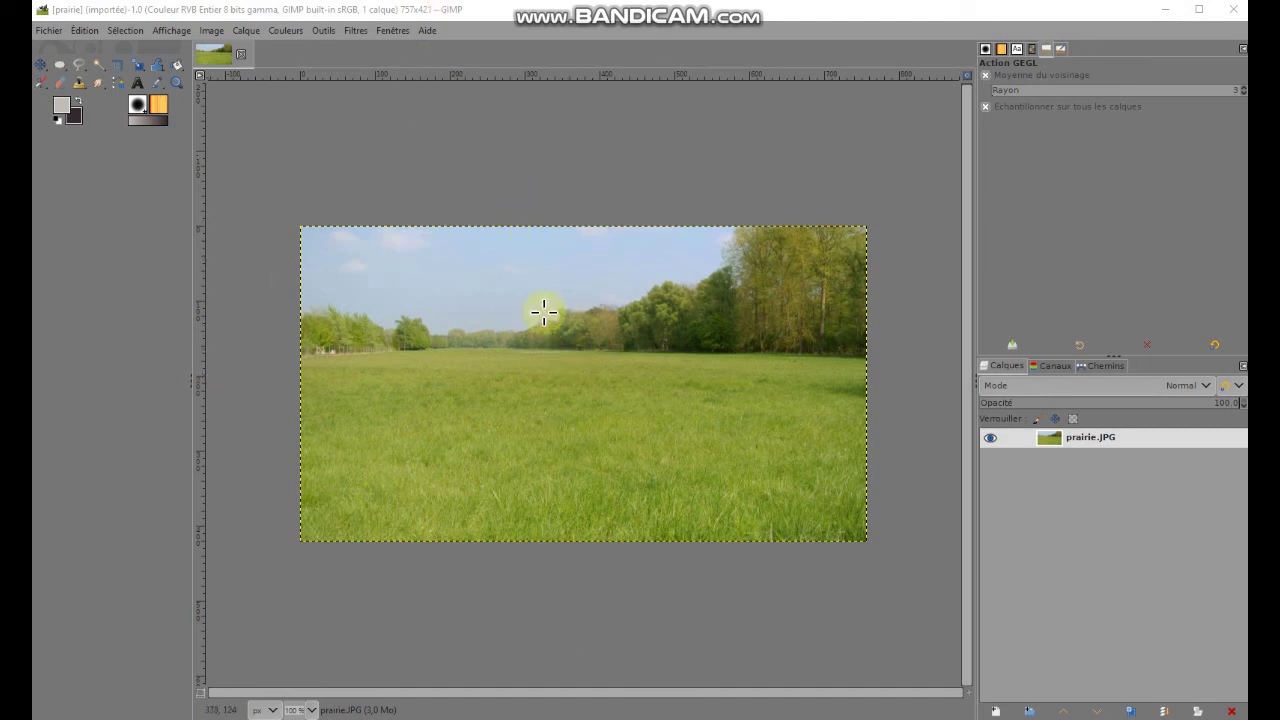
- Apply the Filtres > Artistiques > Peinture à l'huile oil-paint filter to prairie.JPG
left_click(356, 31)
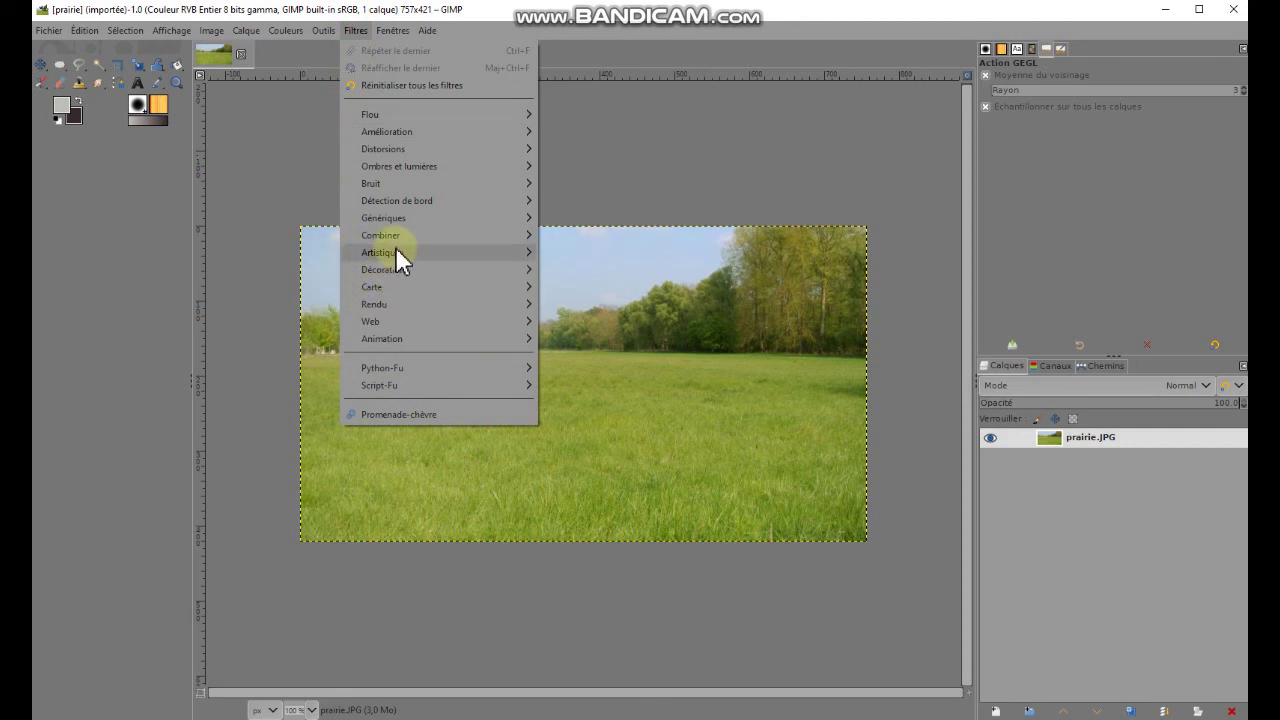
mouse_move(383, 252)
left_click(613, 322)
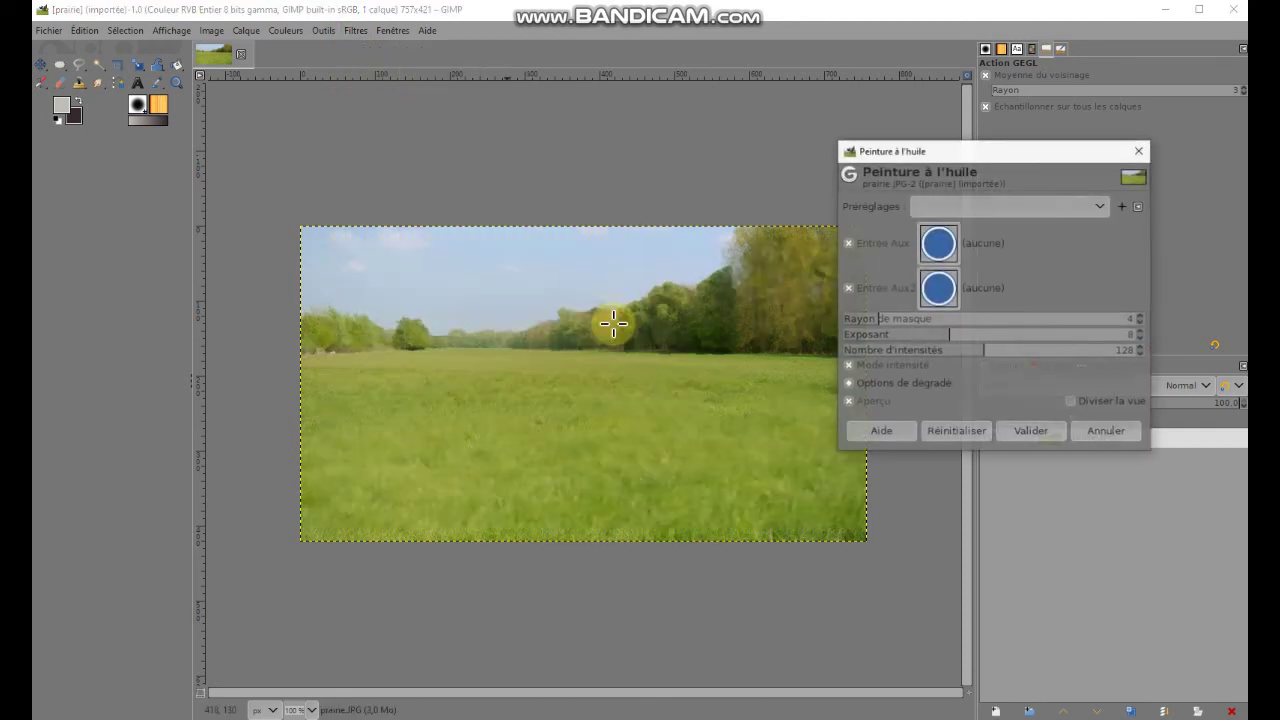
key("Return")
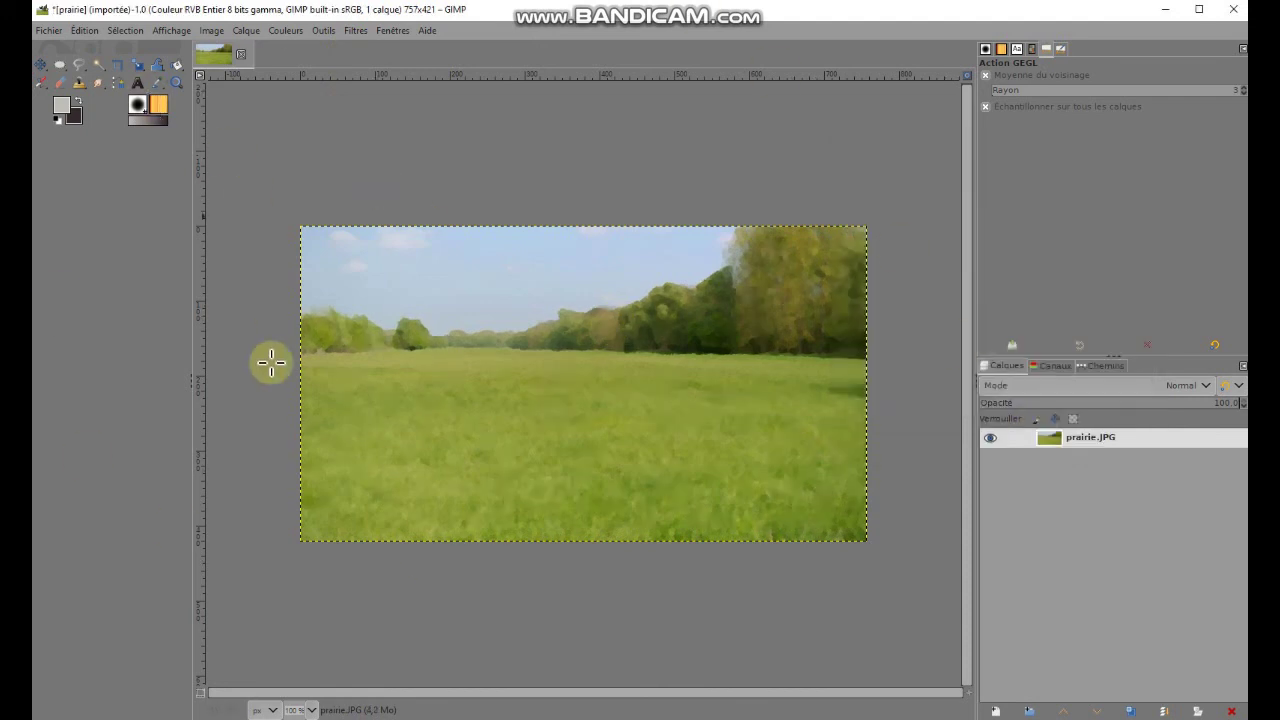